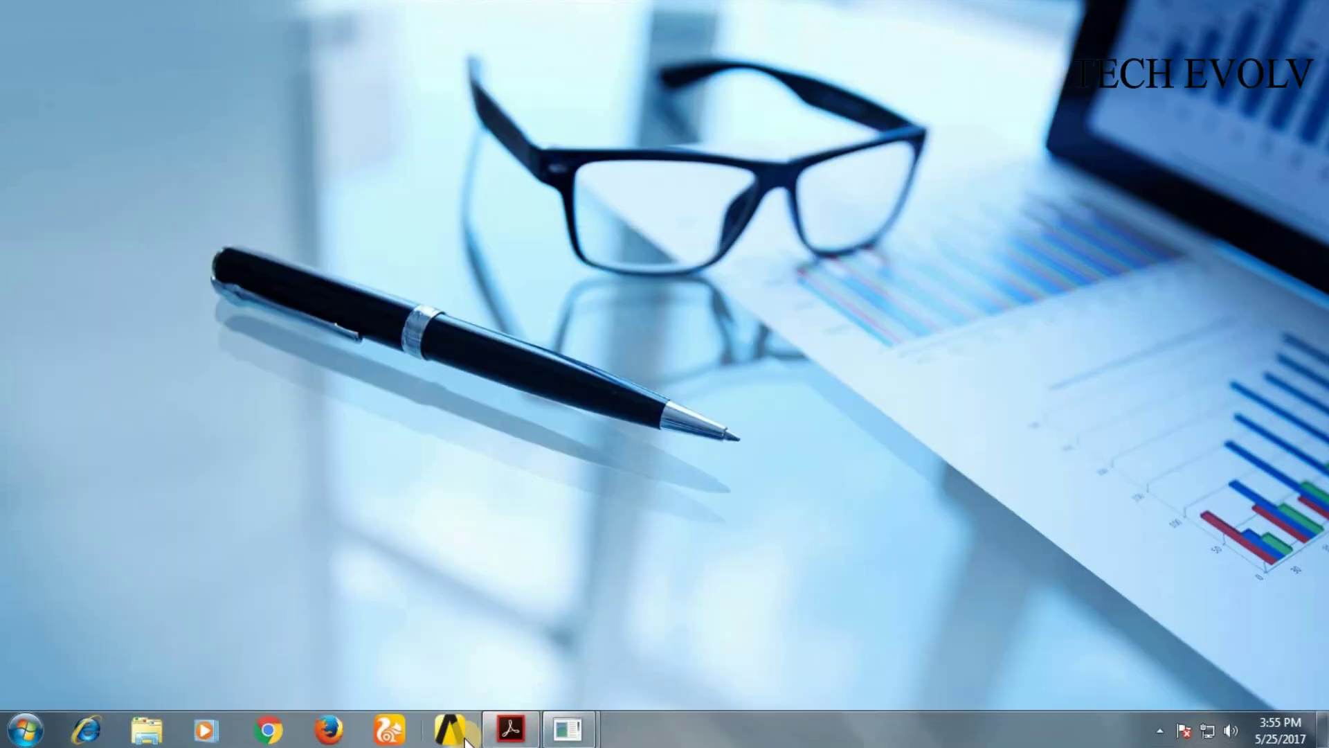
- Filter the GUI preferences to Structural with the h-Method discipline
mouse_move(568, 730)
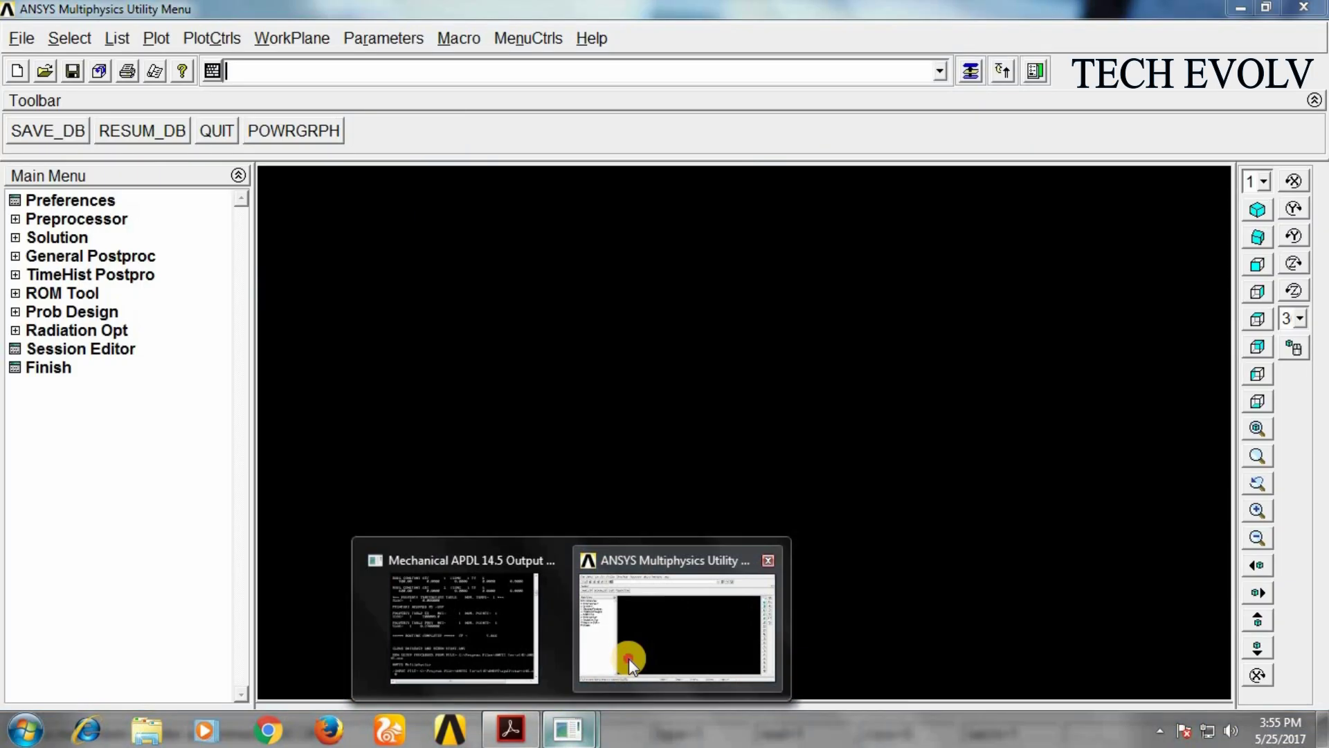
click(628, 658)
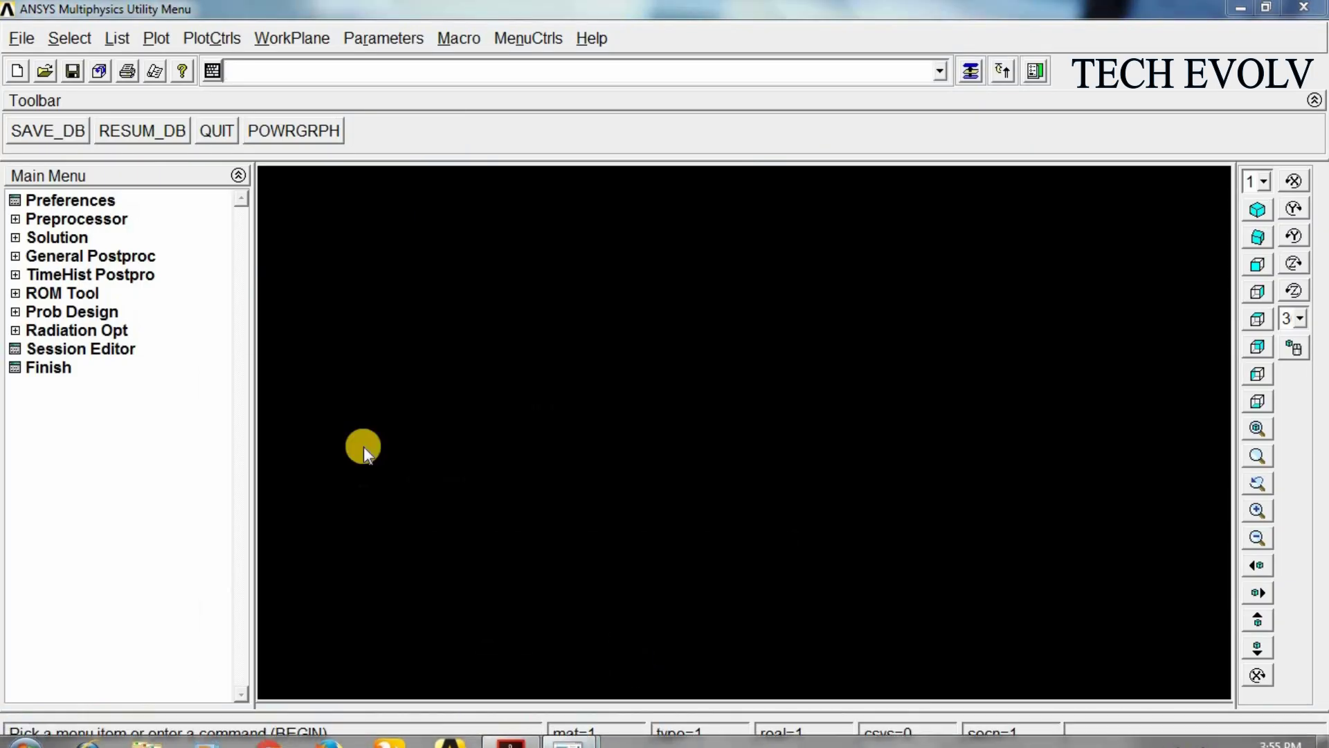
click(91, 198)
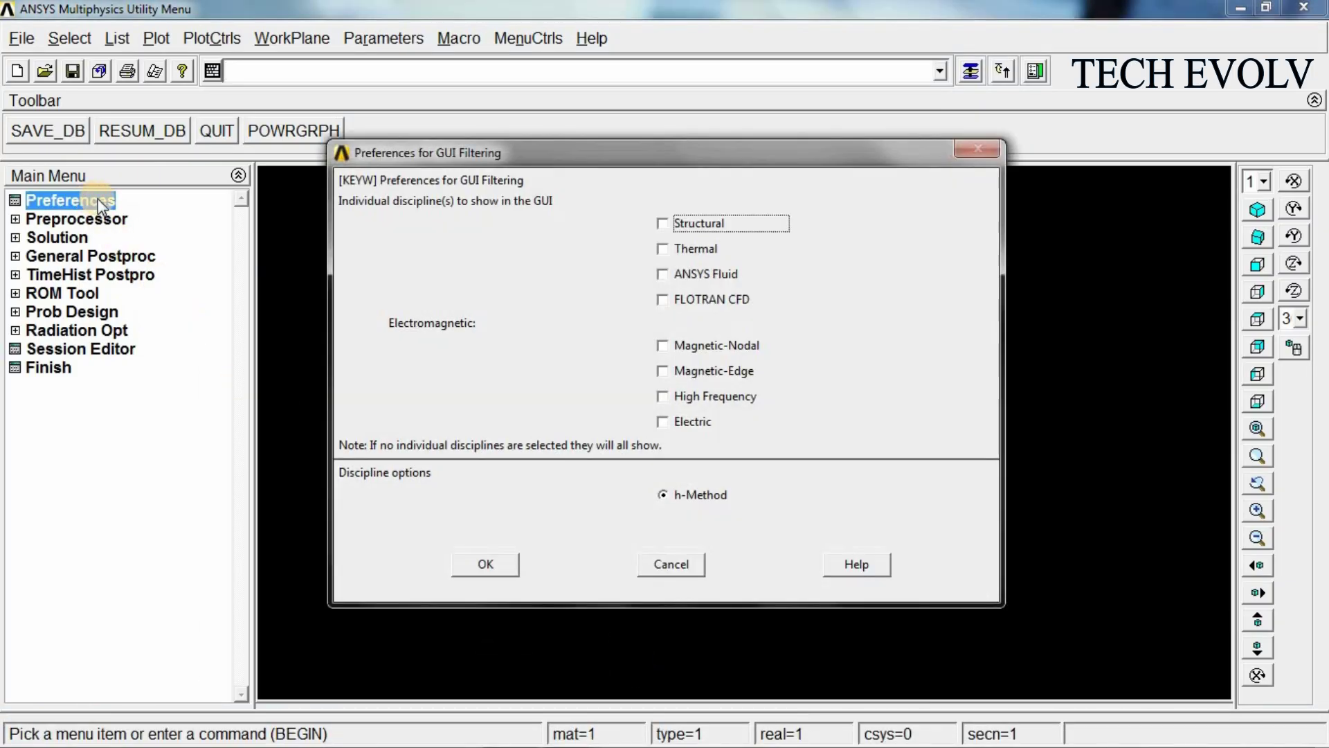
click(669, 226)
click(666, 496)
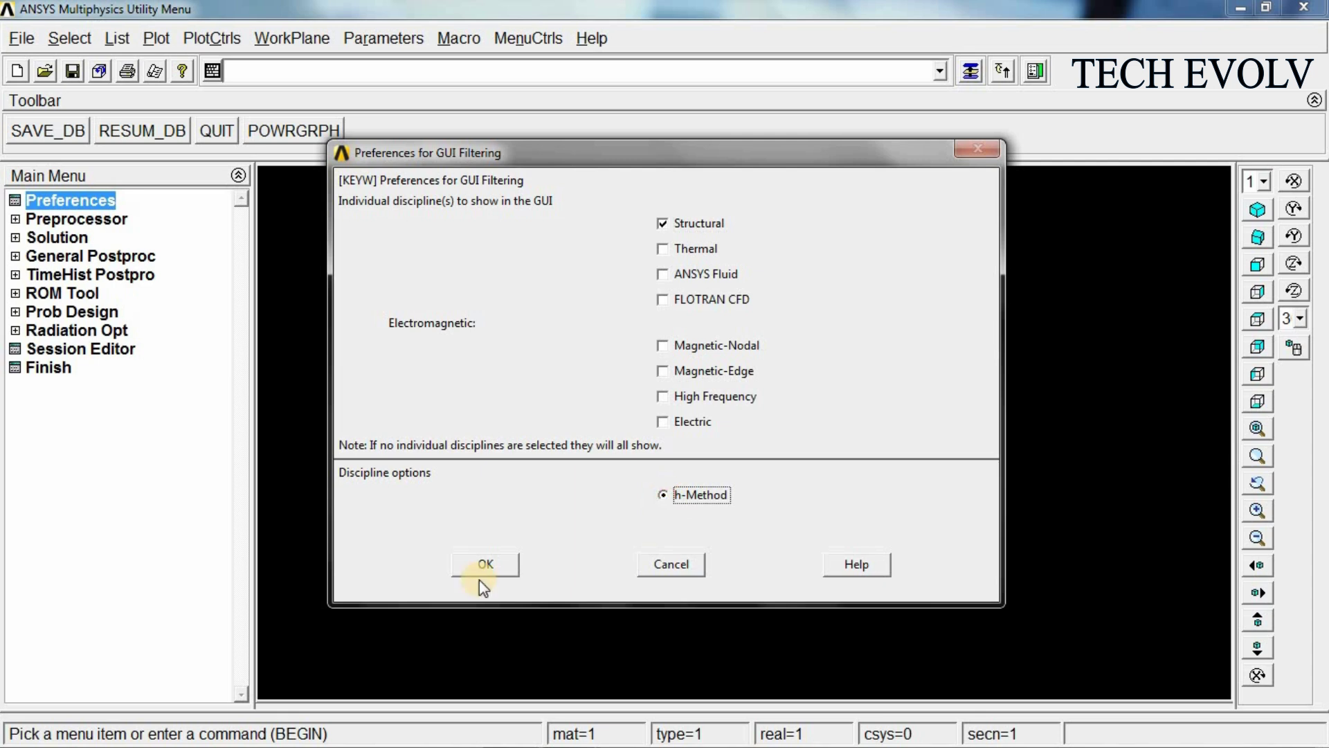
click(483, 564)
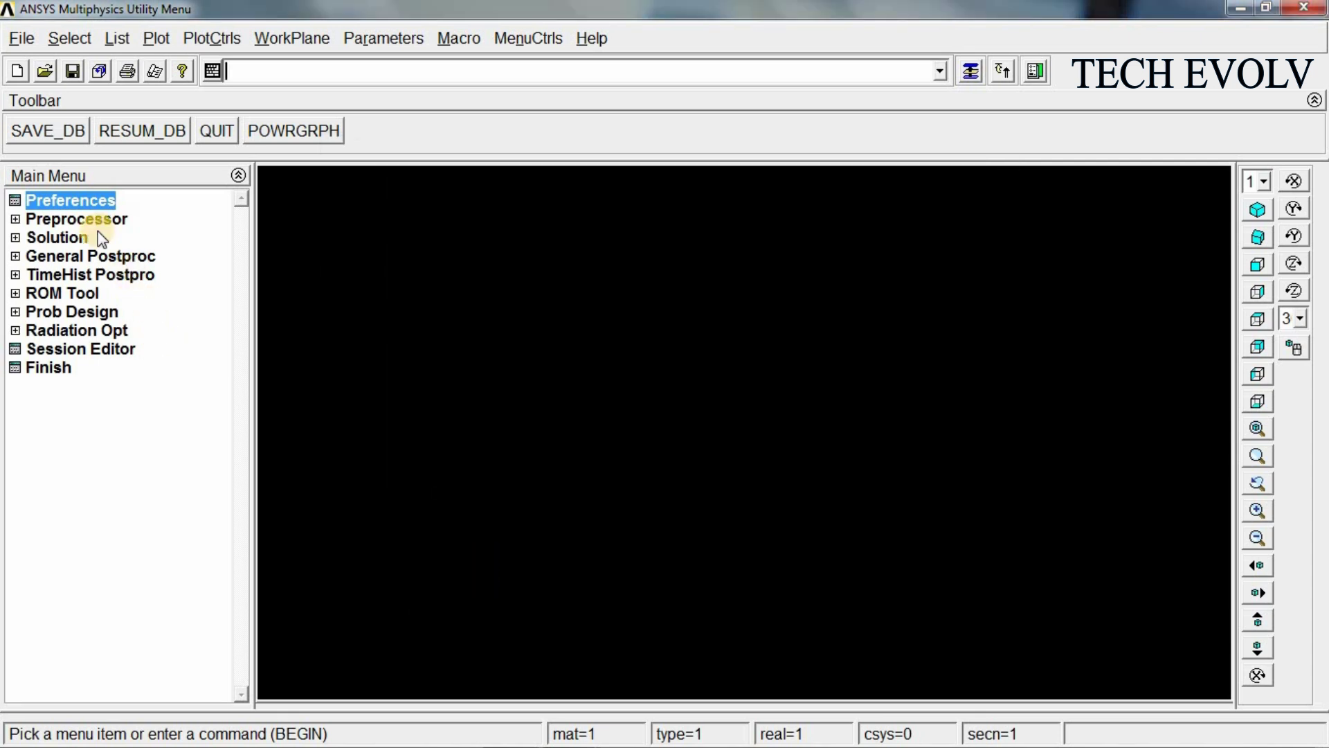
- Add LINK180 (Link 3D finit stn 180) as element type 1
click(72, 218)
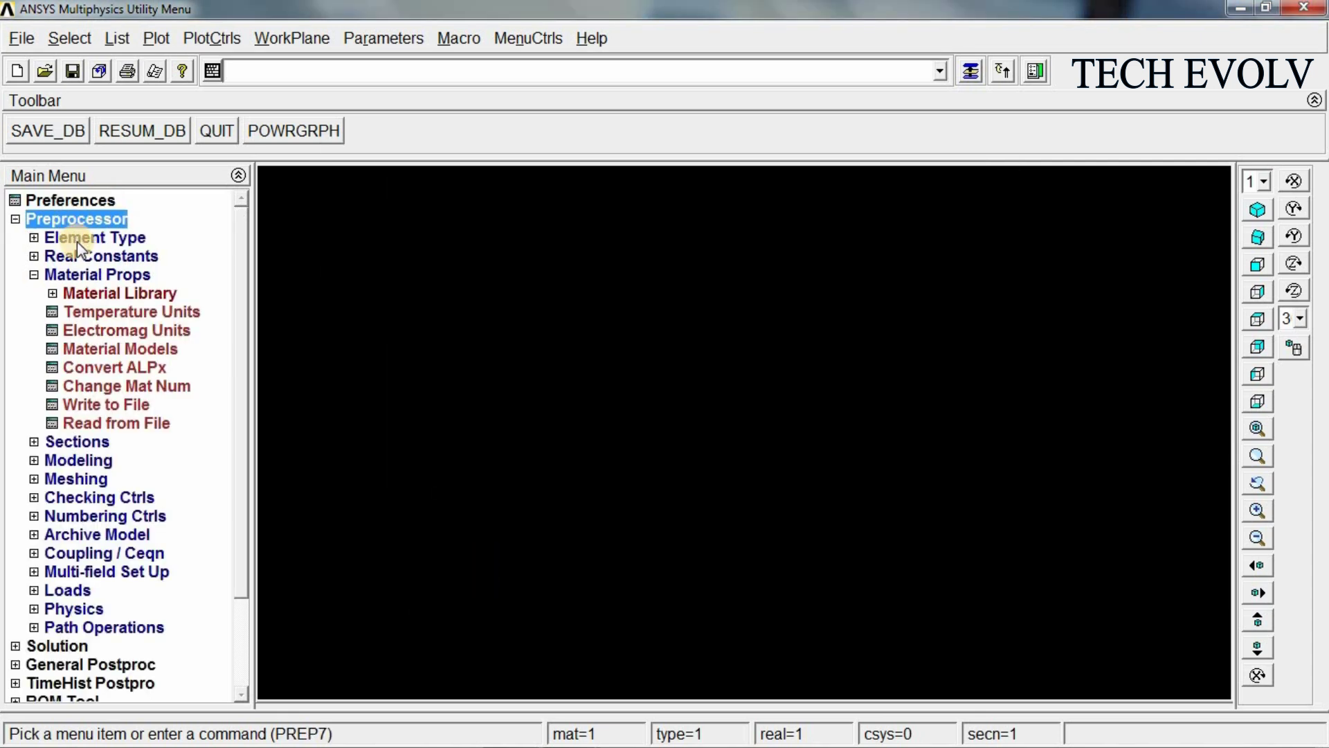
click(77, 239)
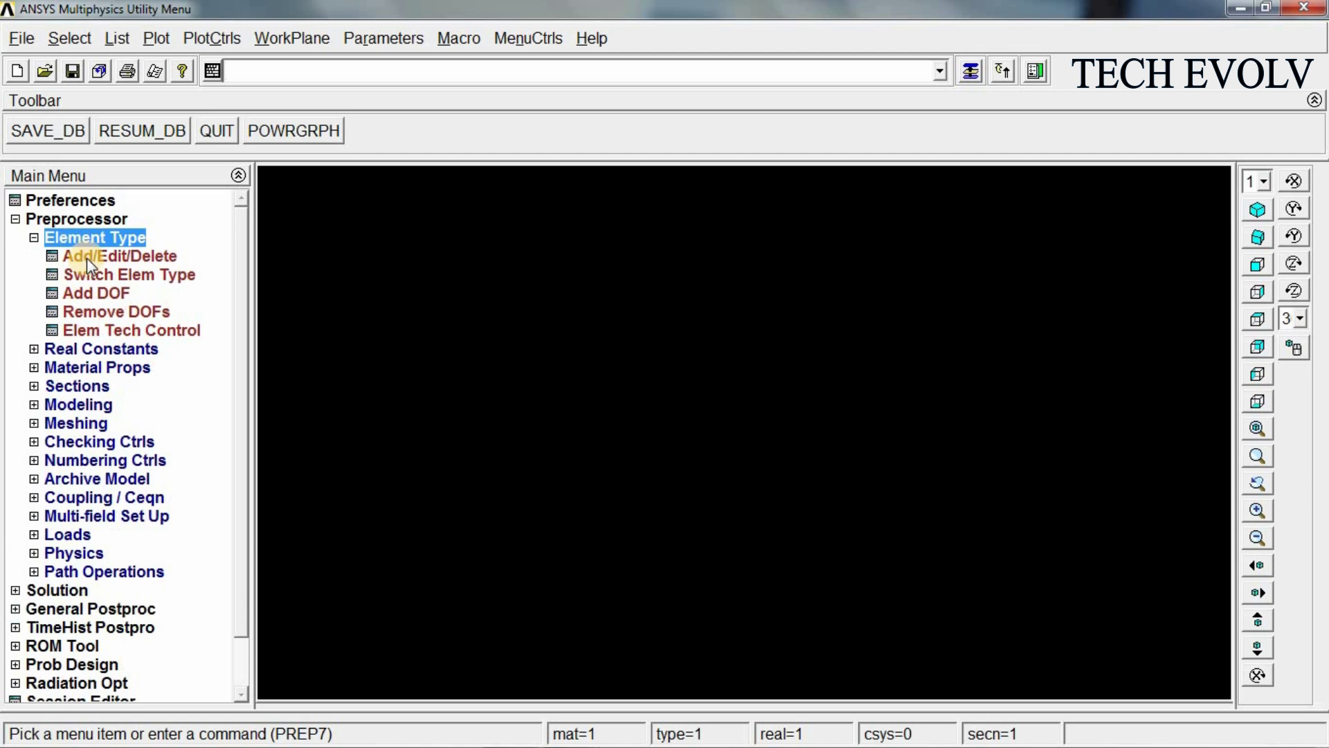
click(86, 257)
click(146, 496)
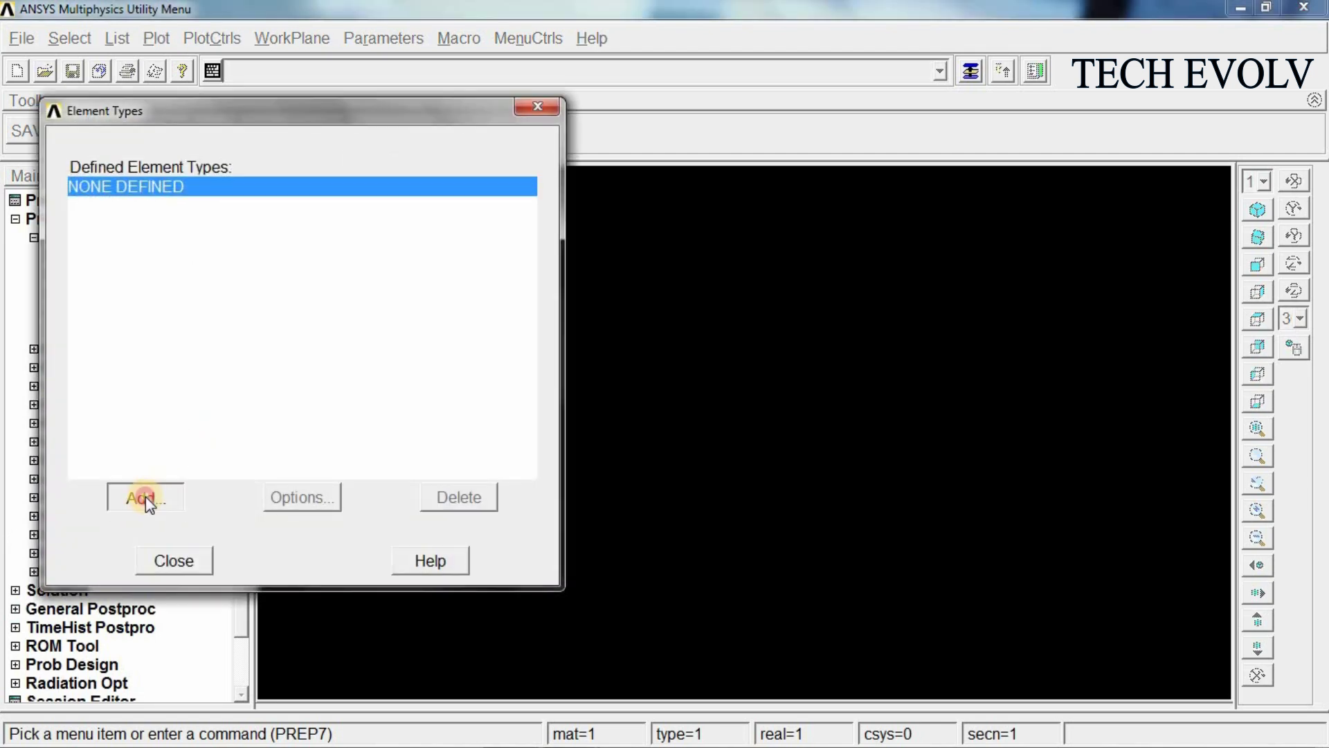
click(700, 315)
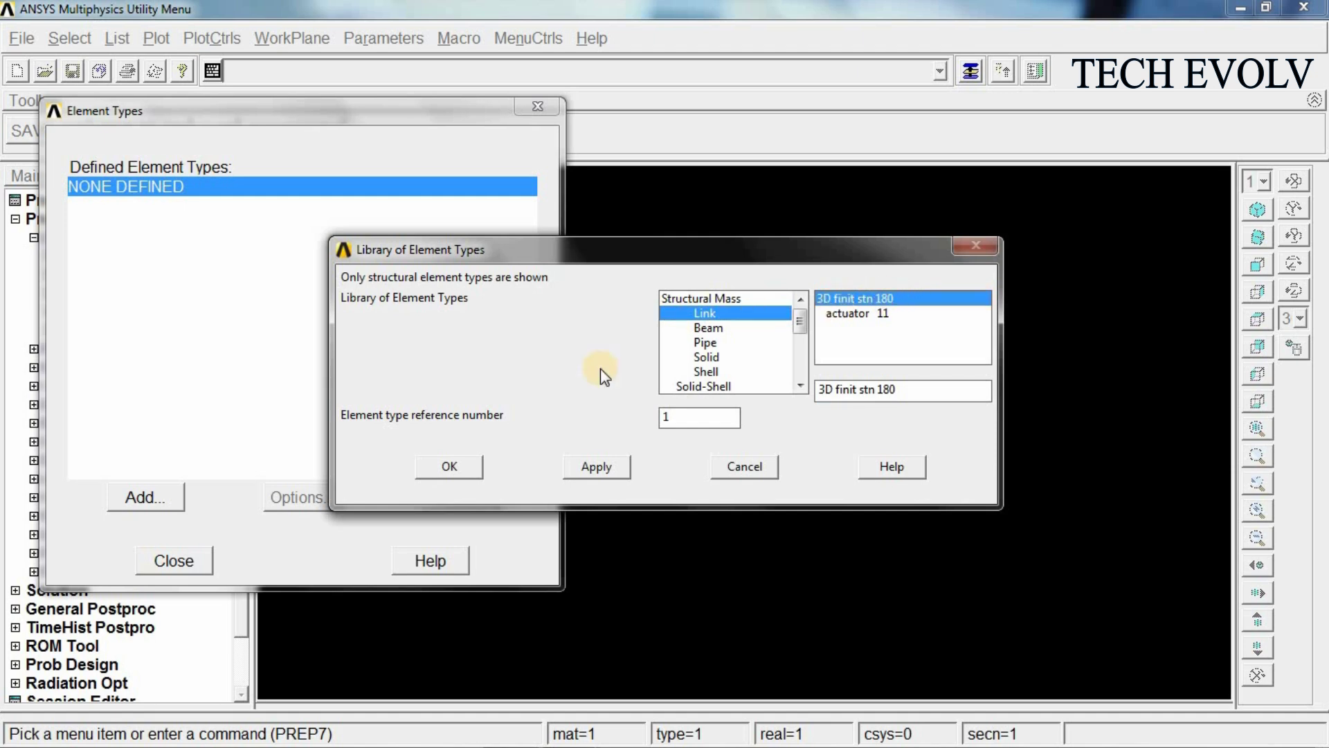
click(449, 471)
click(185, 564)
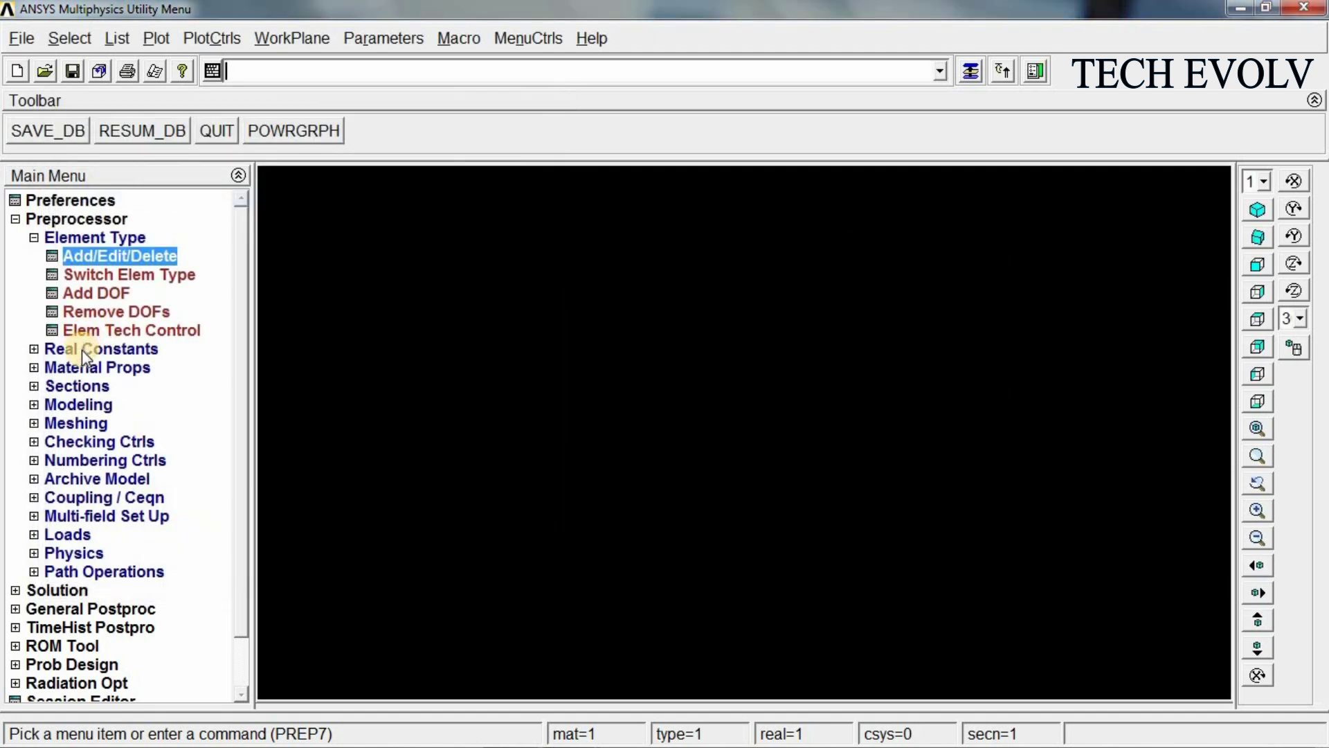
- Create real constant set 1 for LINK180 with cross-sectional area 900
click(81, 351)
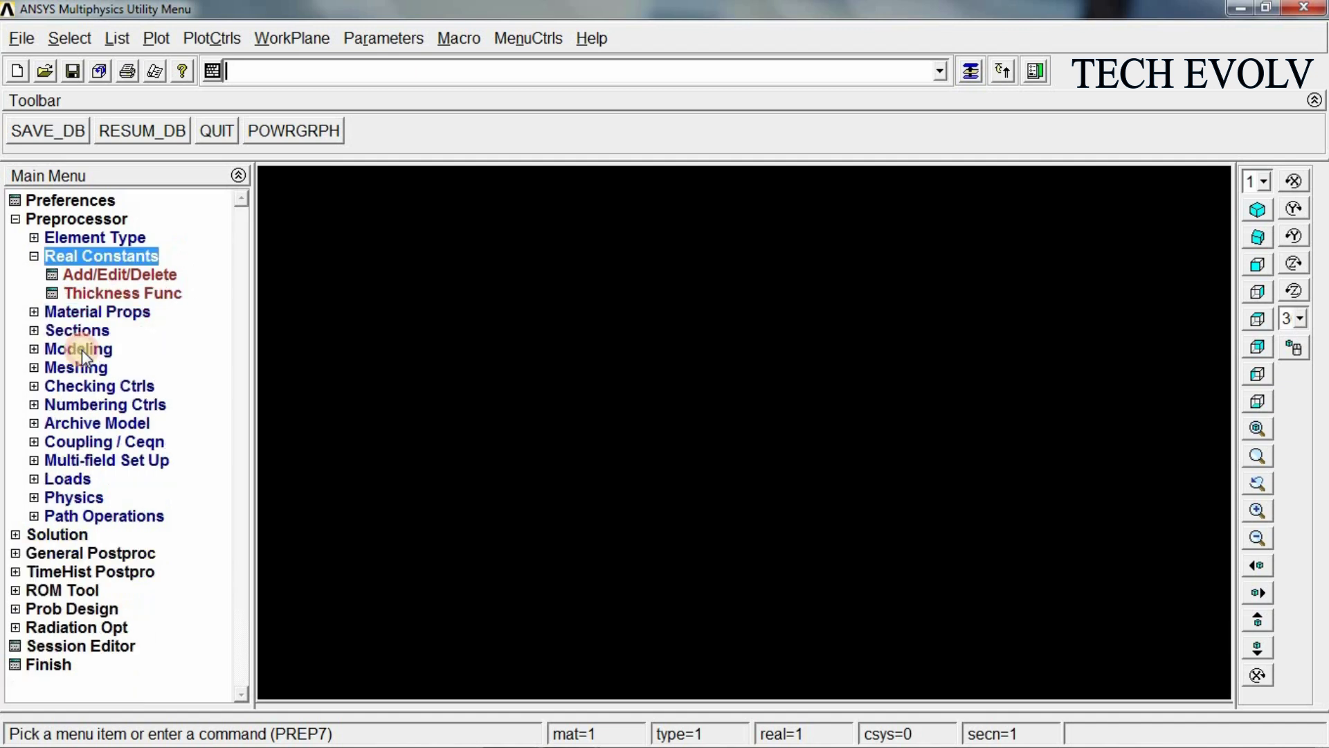
click(90, 276)
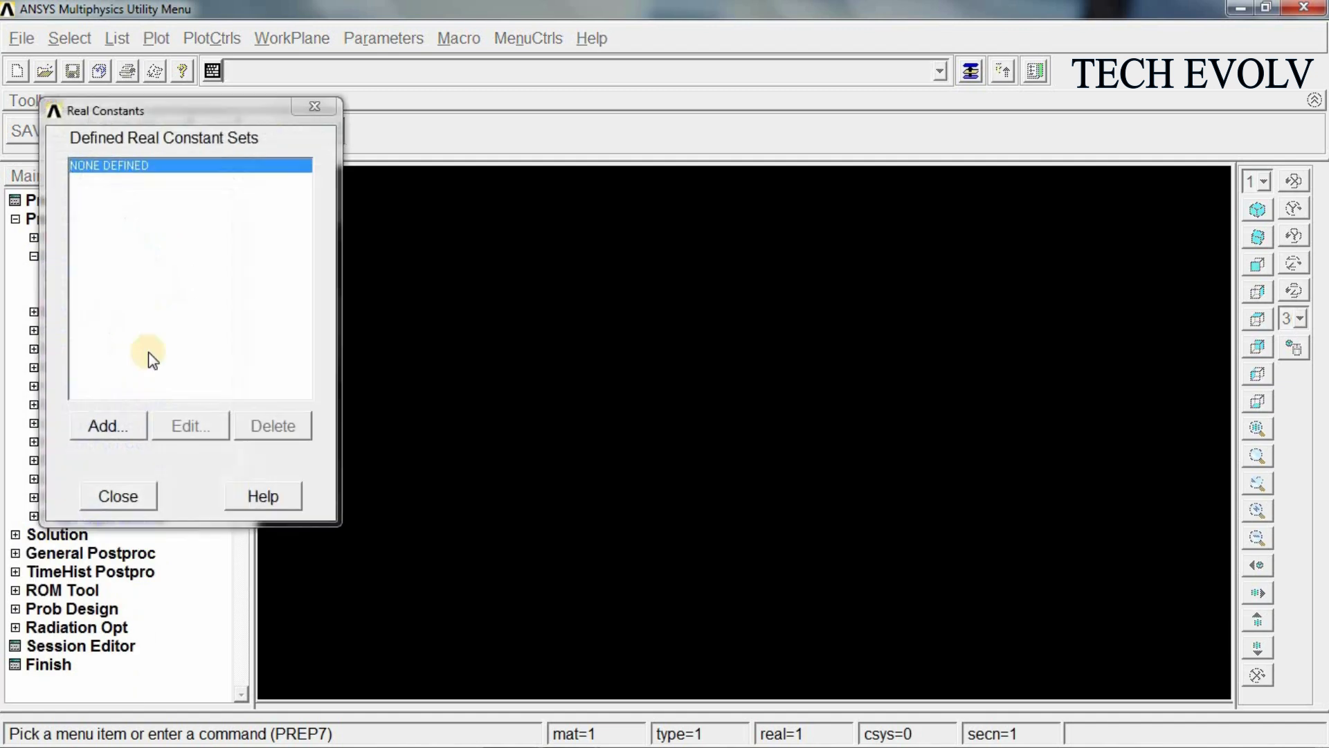
click(112, 422)
click(600, 551)
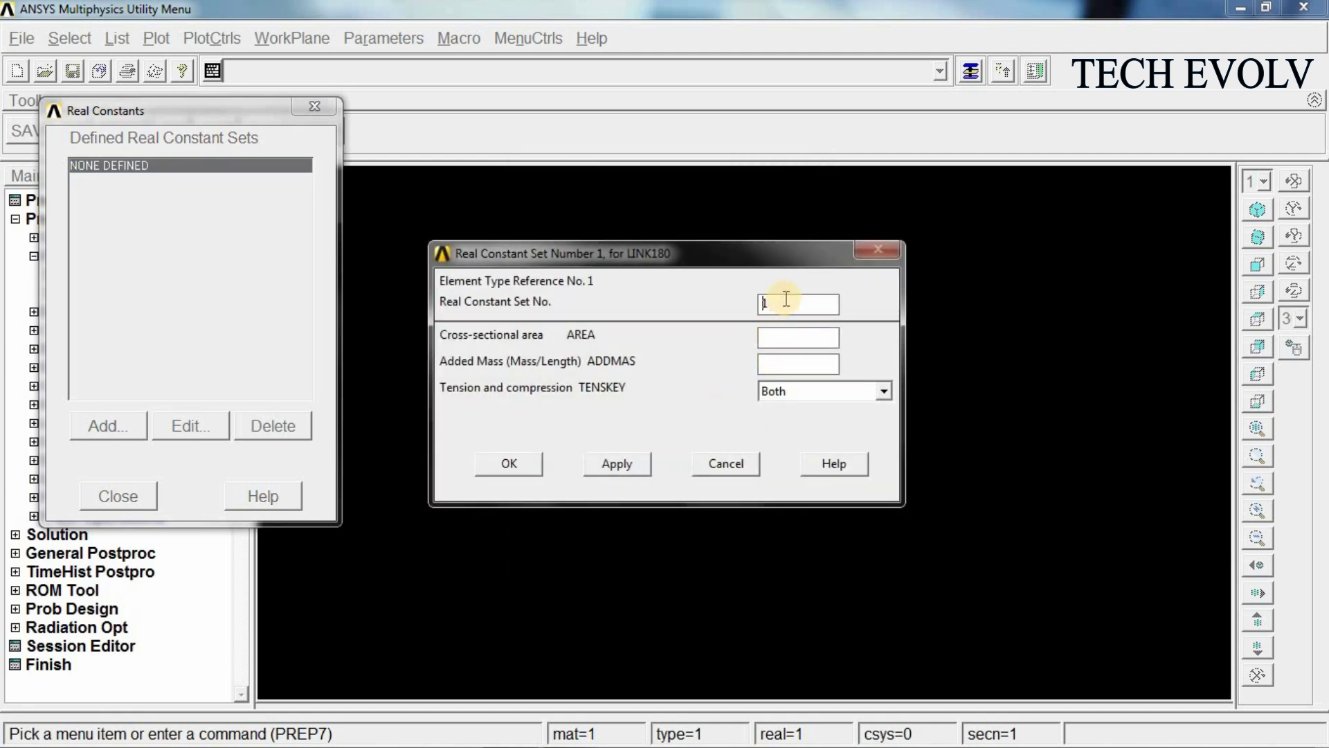
click(787, 332)
text(90)
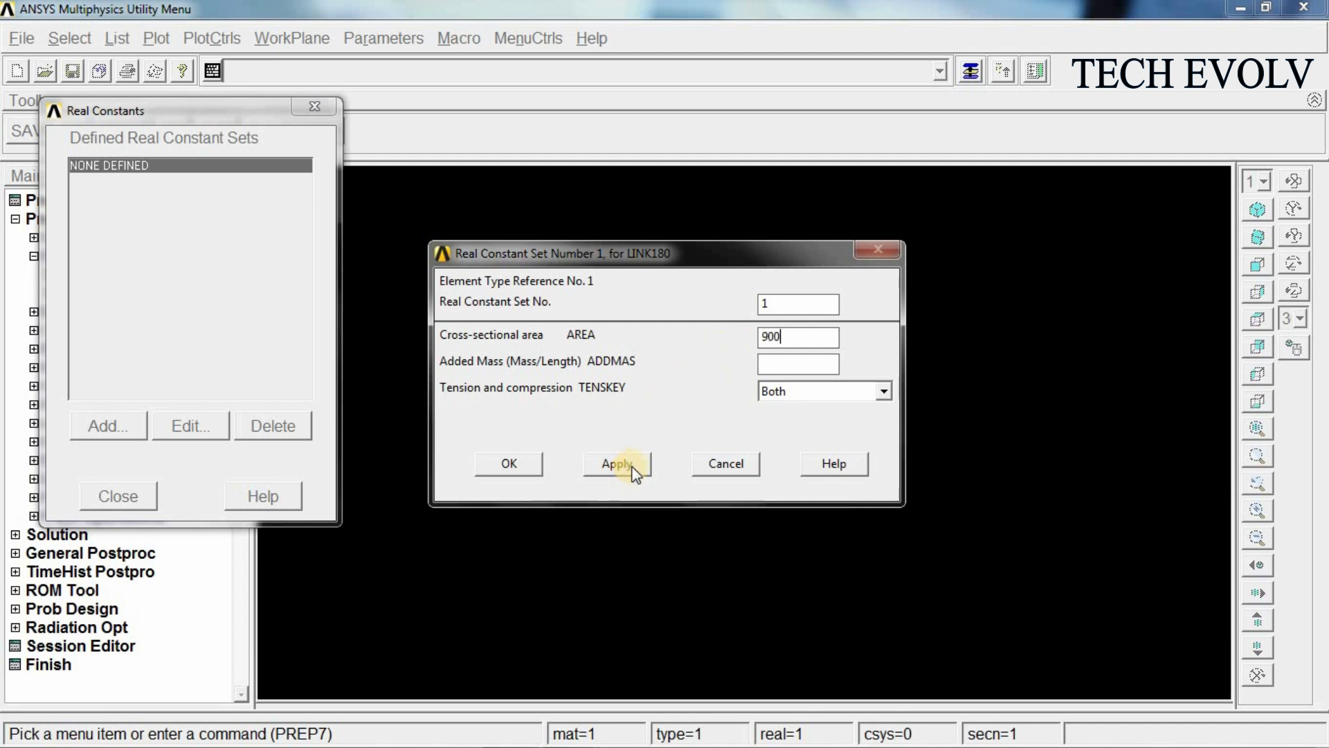
text(0)
click(617, 464)
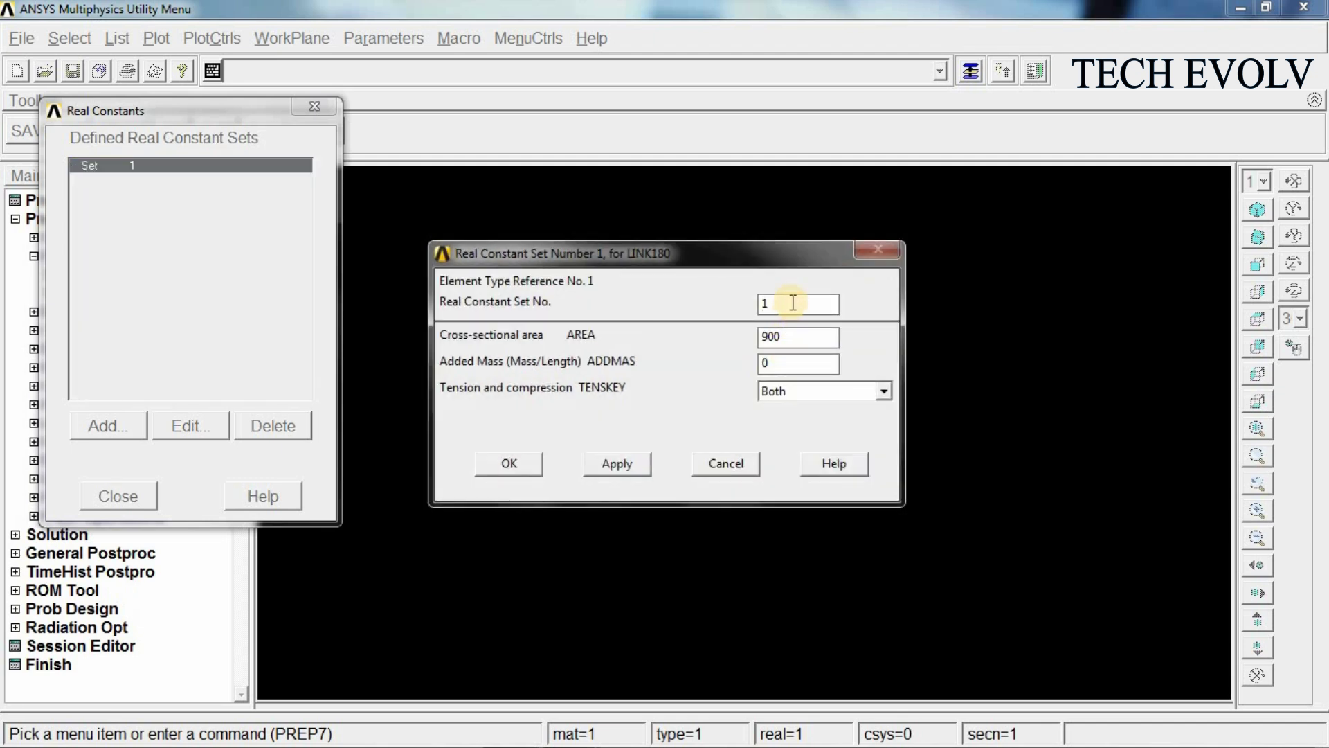
- Create real constant set 2 with cross-sectional area 600
drag(793, 303, 745, 309)
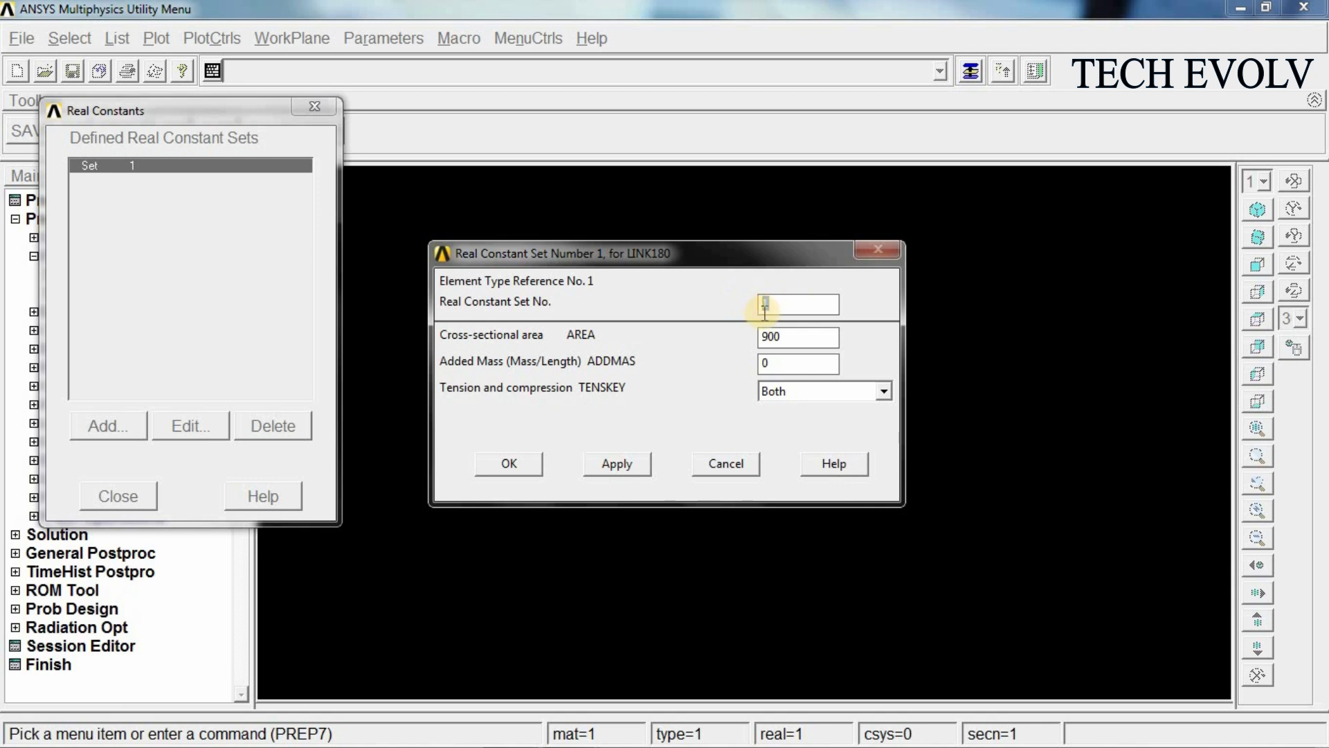
text(2)
drag(793, 338, 697, 339)
text(600)
click(522, 463)
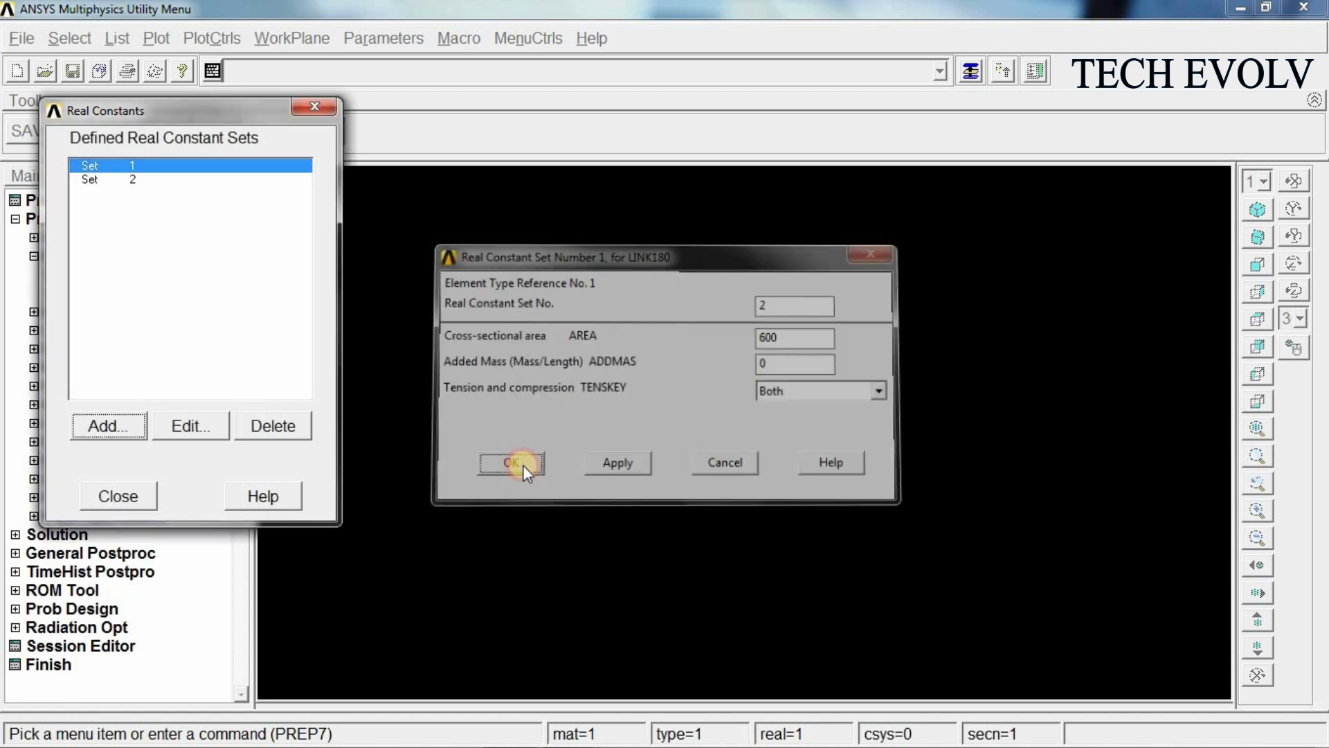
- Give material 1 linear isotropic properties EX 2e5 and PRXY 0.27
click(119, 497)
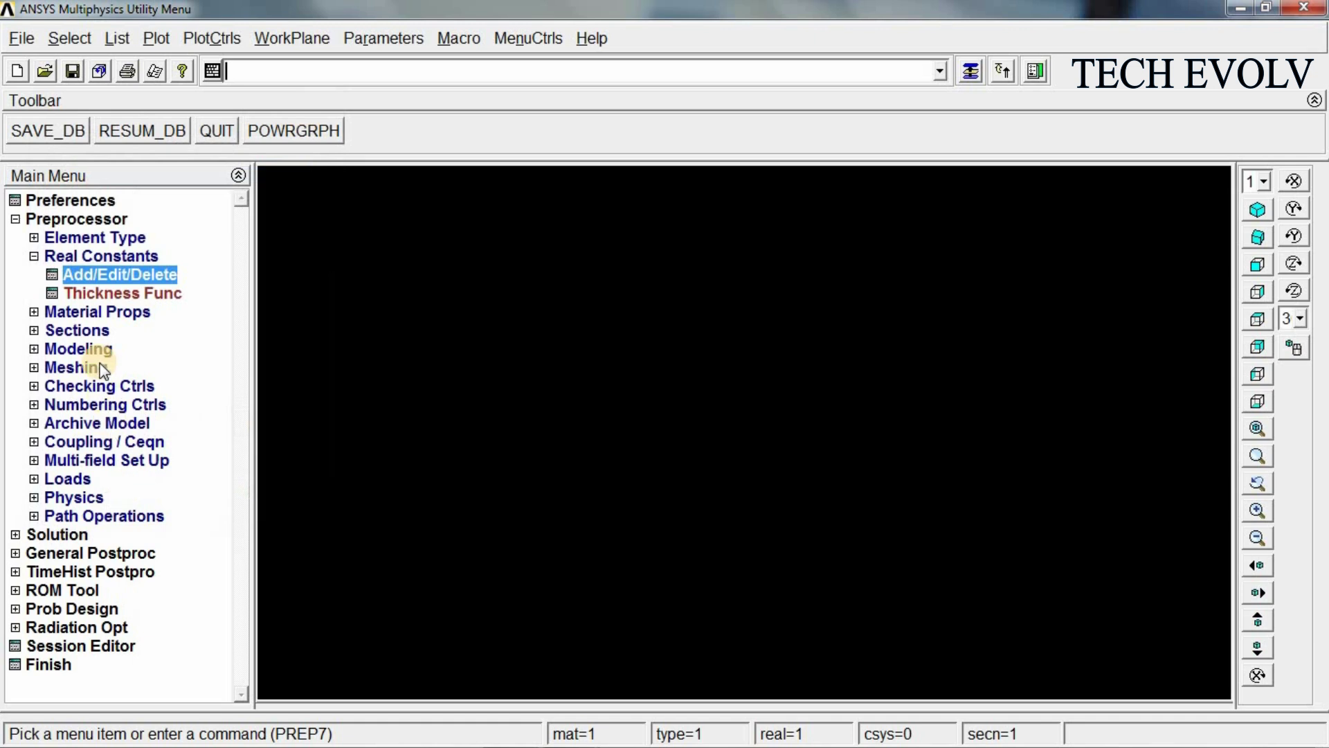
click(86, 315)
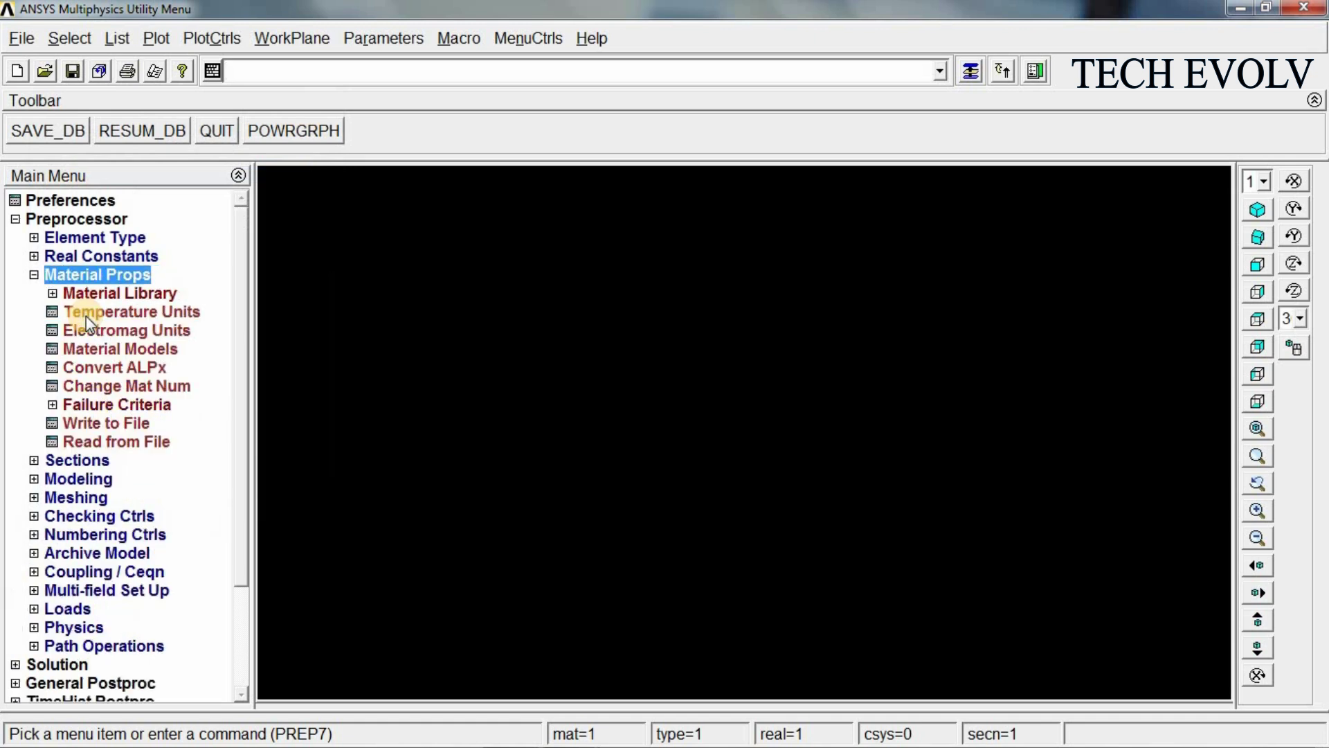
double_click(107, 351)
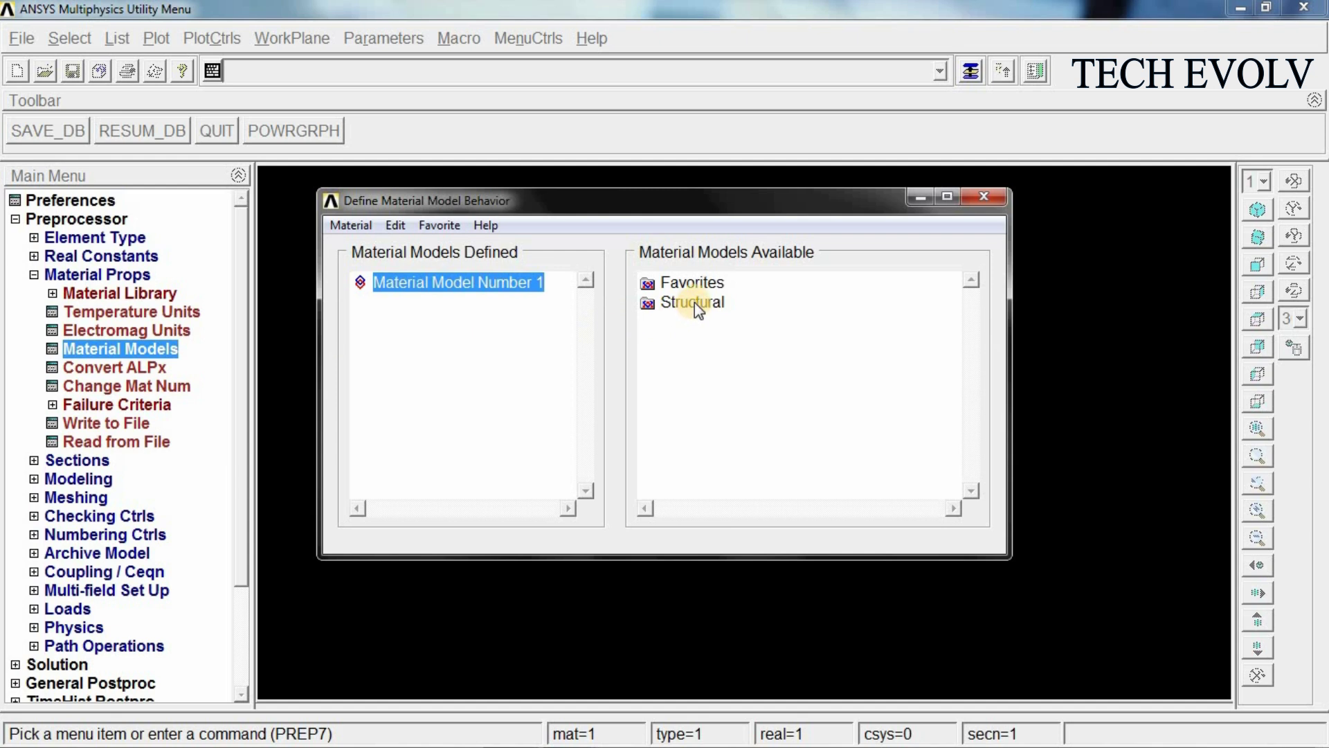
double_click(695, 302)
double_click(716, 322)
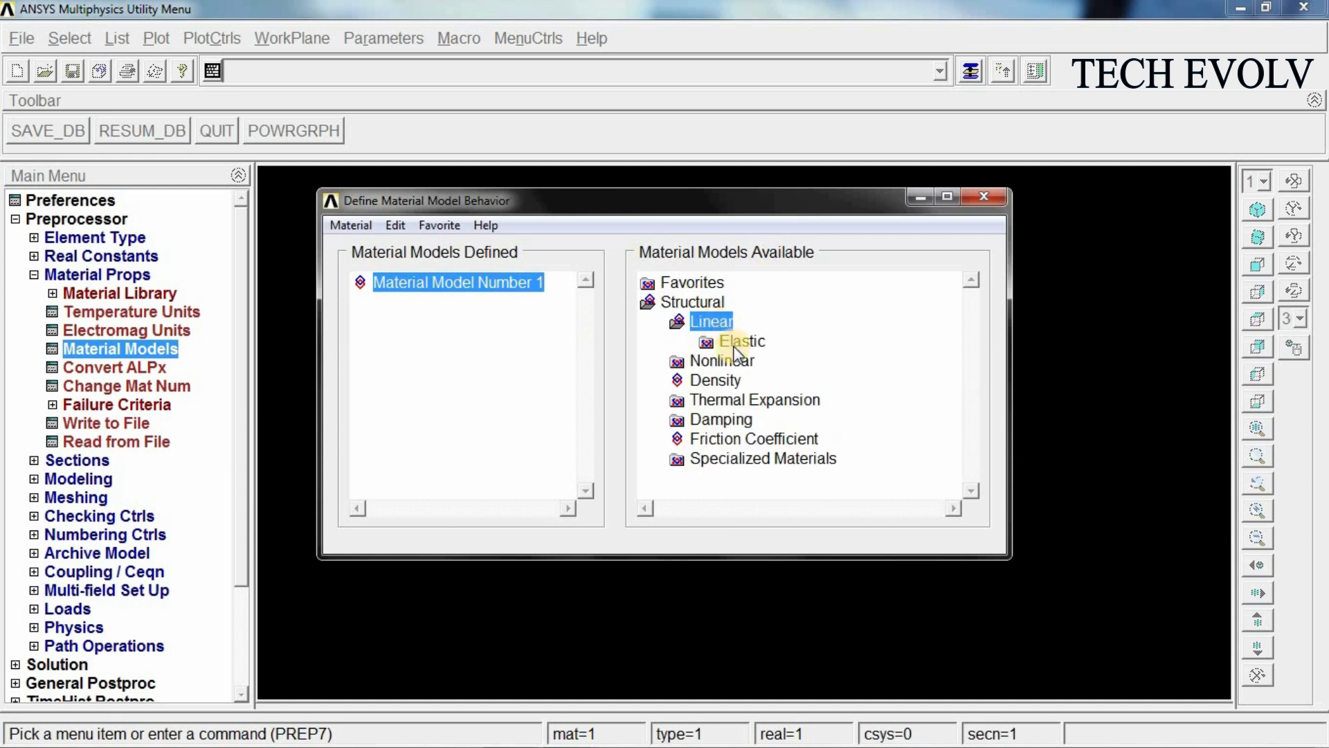
double_click(735, 344)
double_click(778, 361)
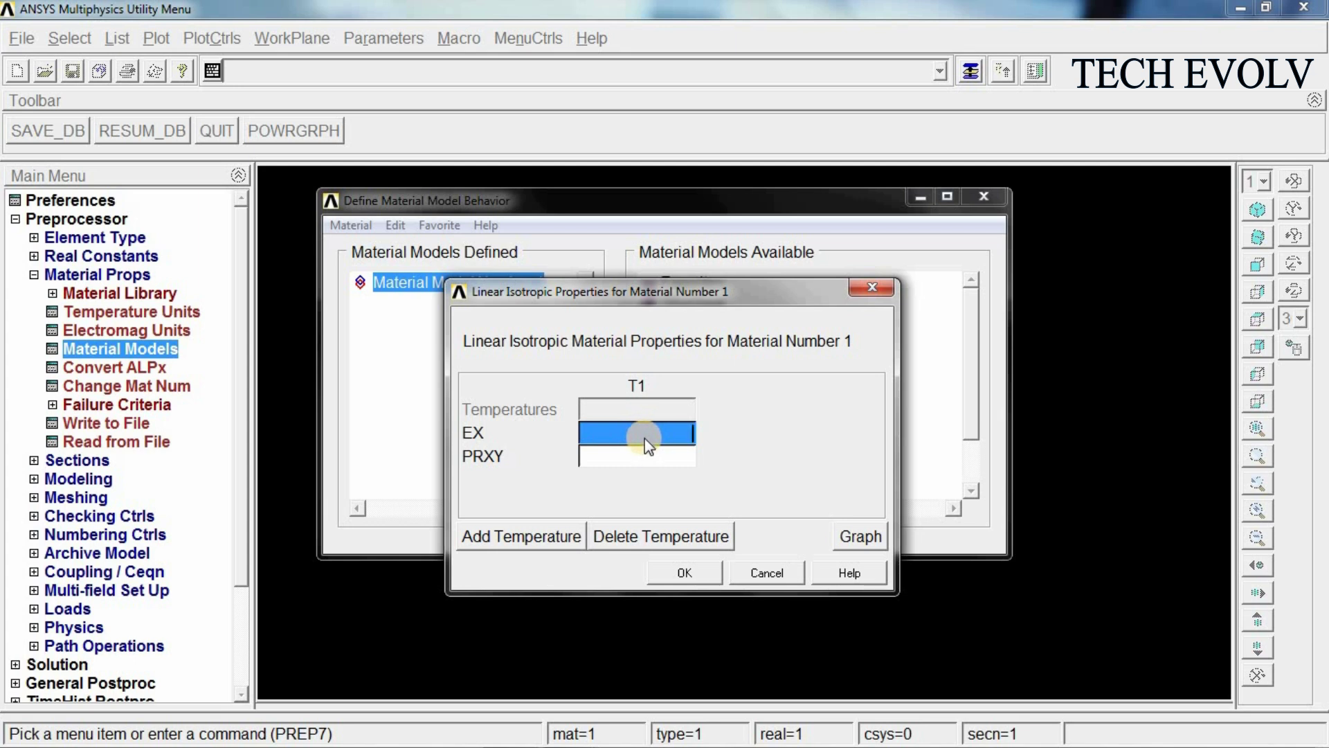
text(2e)
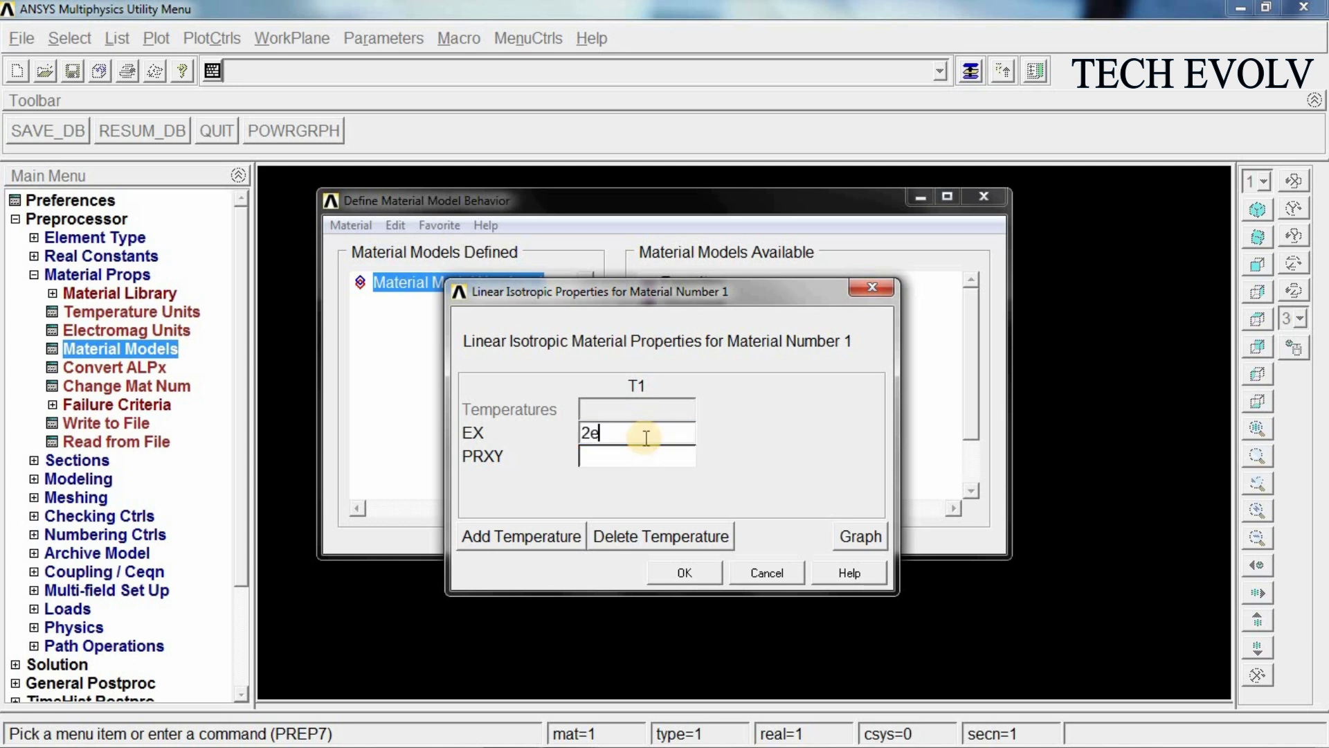
text(5)
click(626, 462)
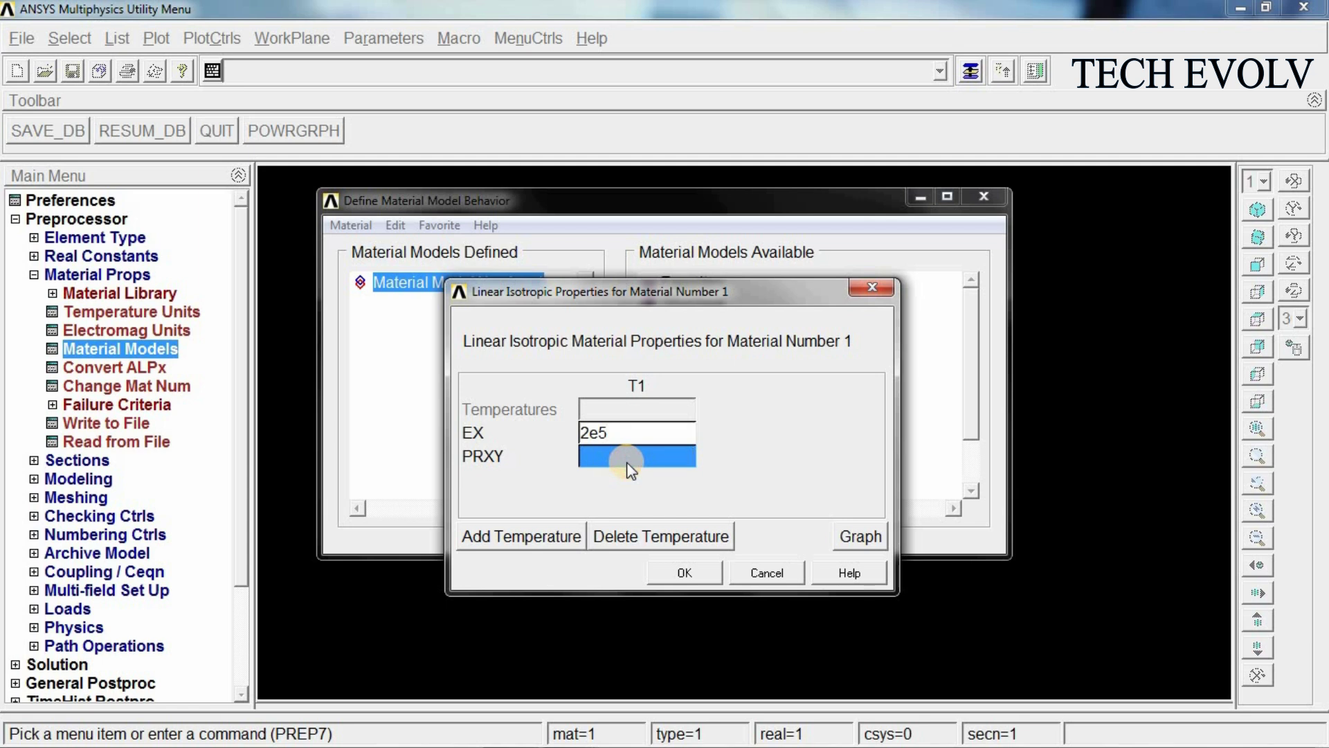
text(0)
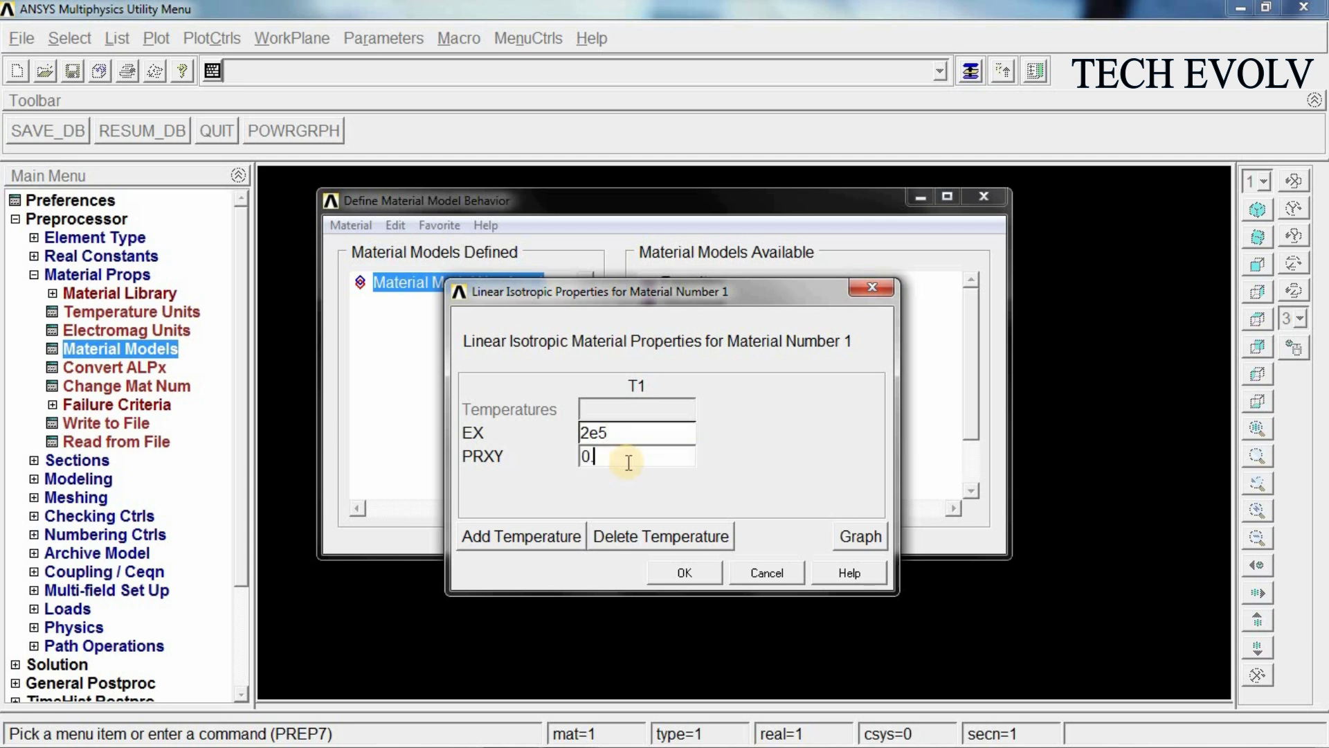
text(.27)
click(685, 573)
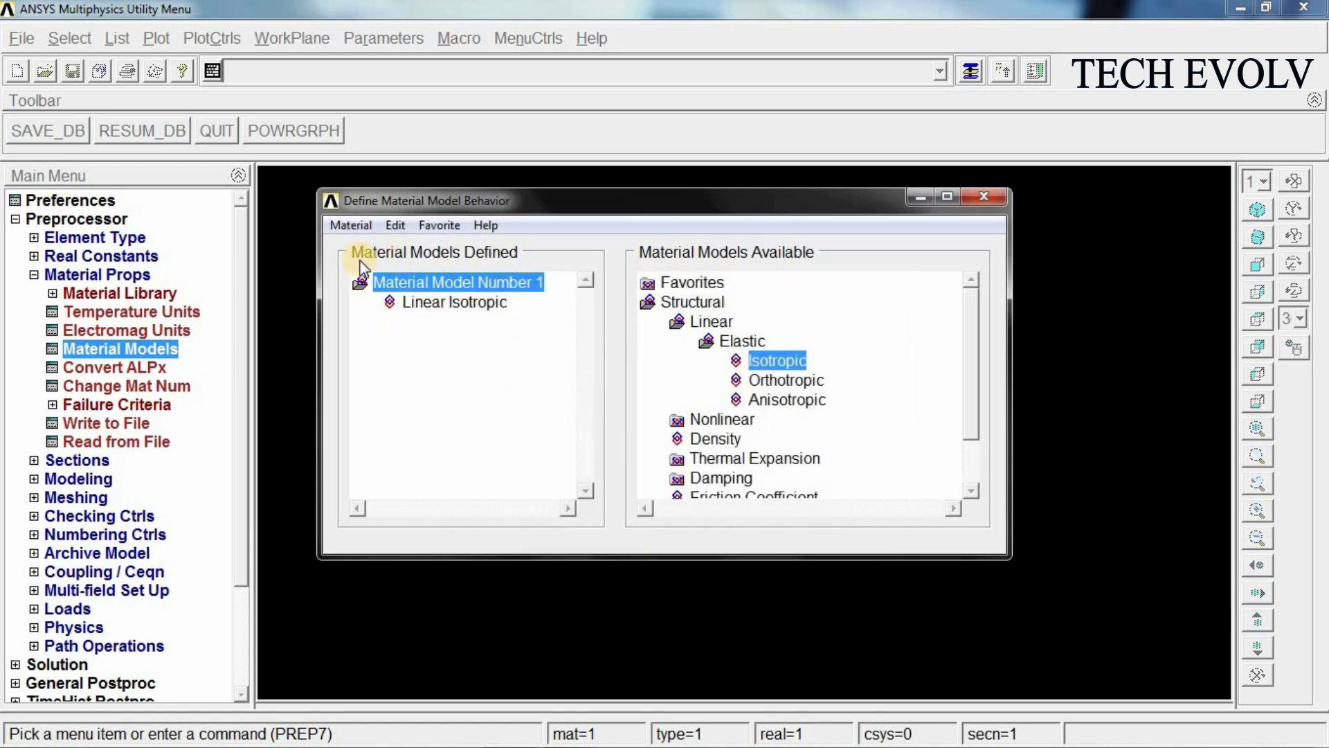
- Add material 2 as linear isotropic with EX 0.7e5 and PRXY 0.27
click(355, 226)
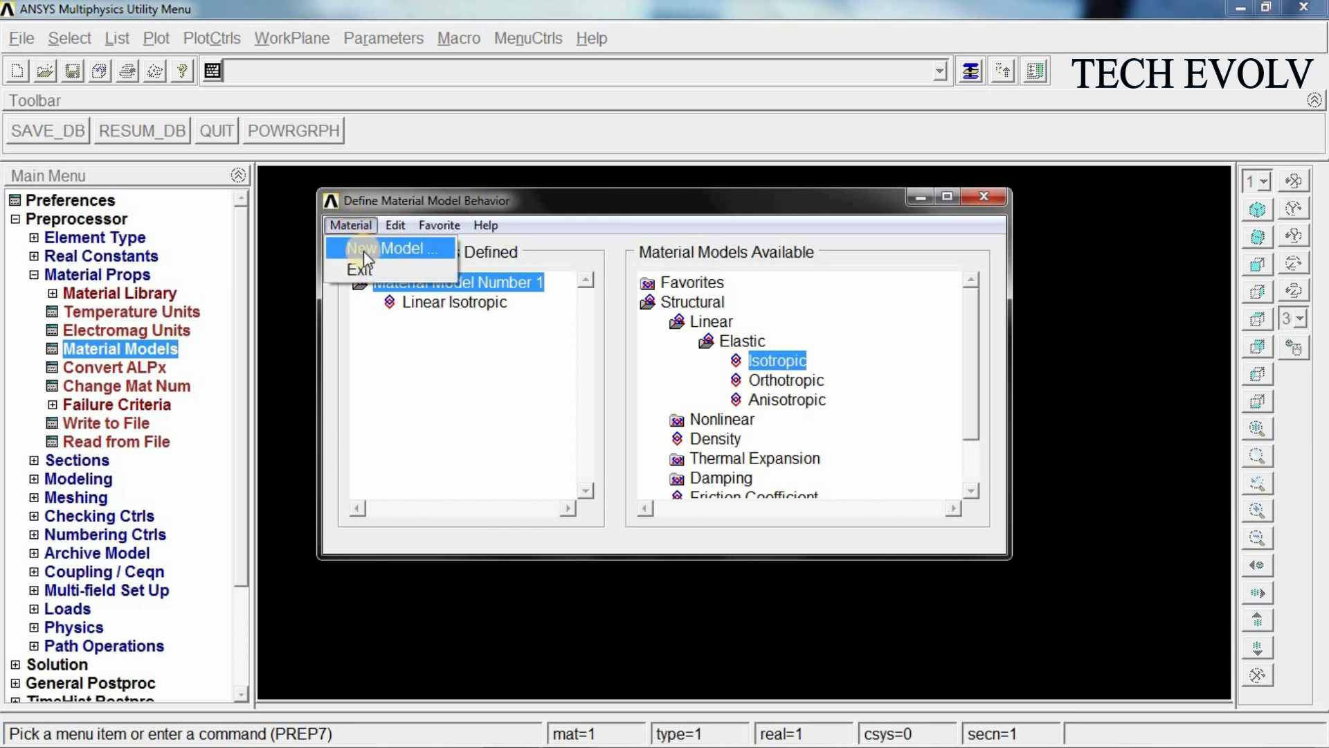
click(363, 250)
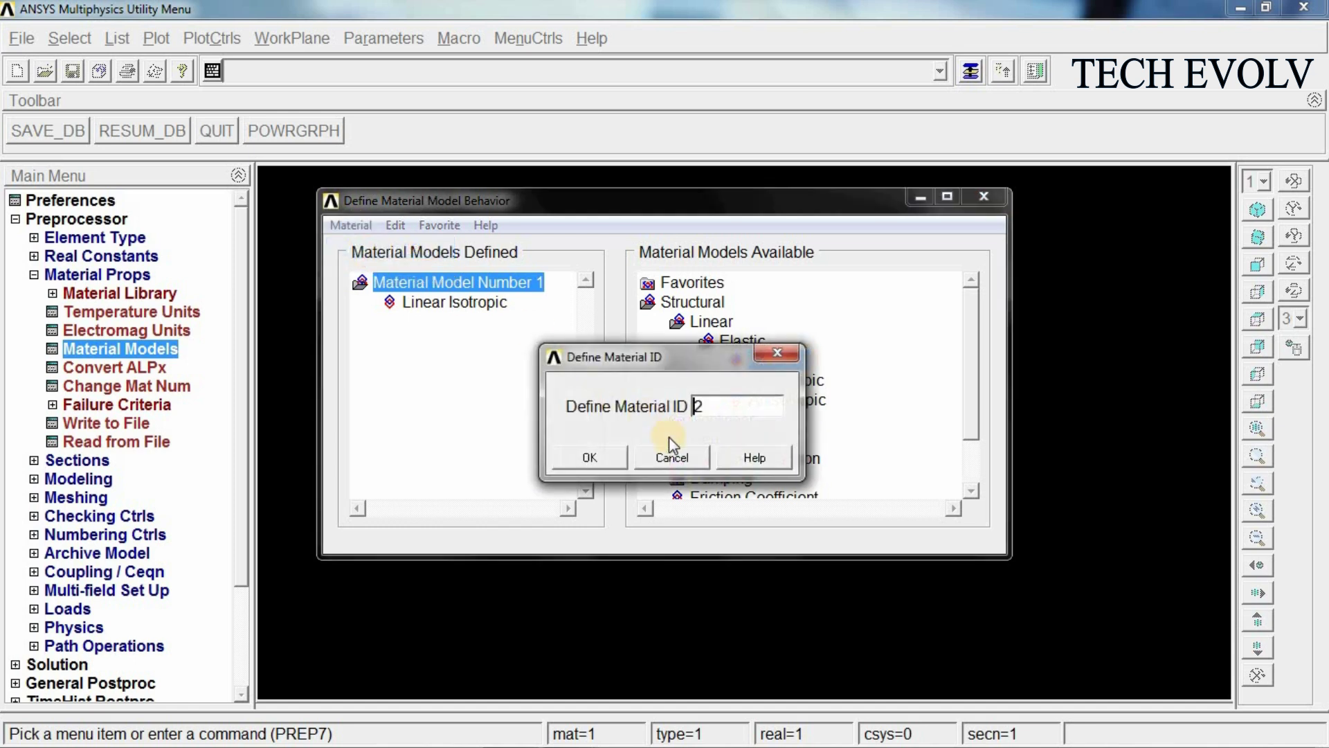
click(590, 457)
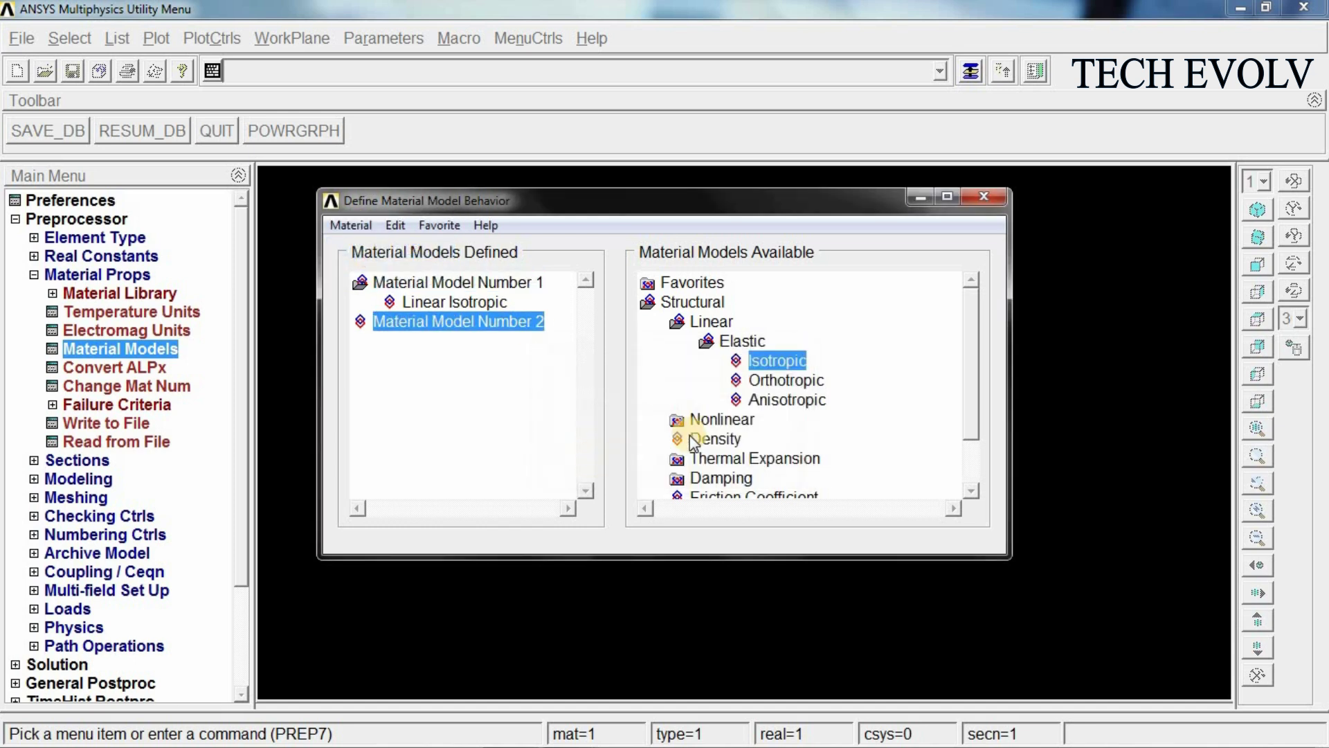
double_click(766, 364)
click(652, 433)
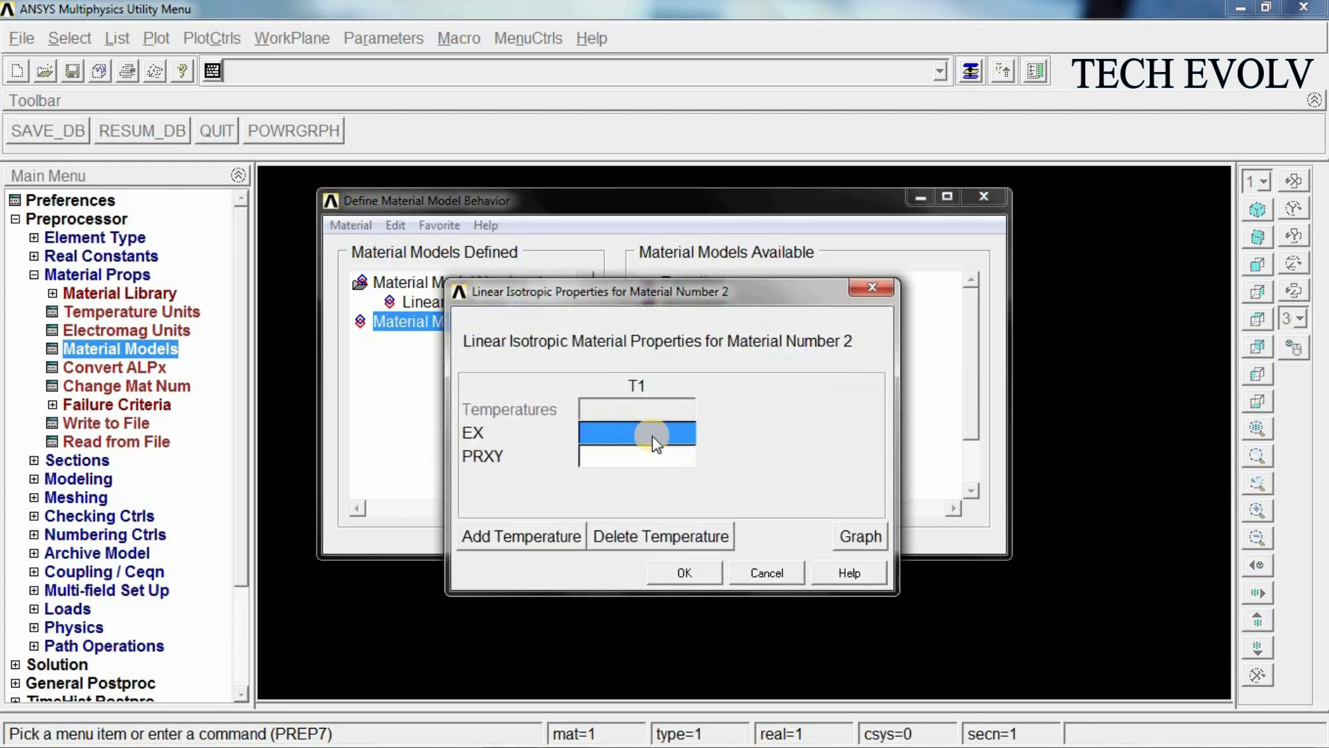
text(0)
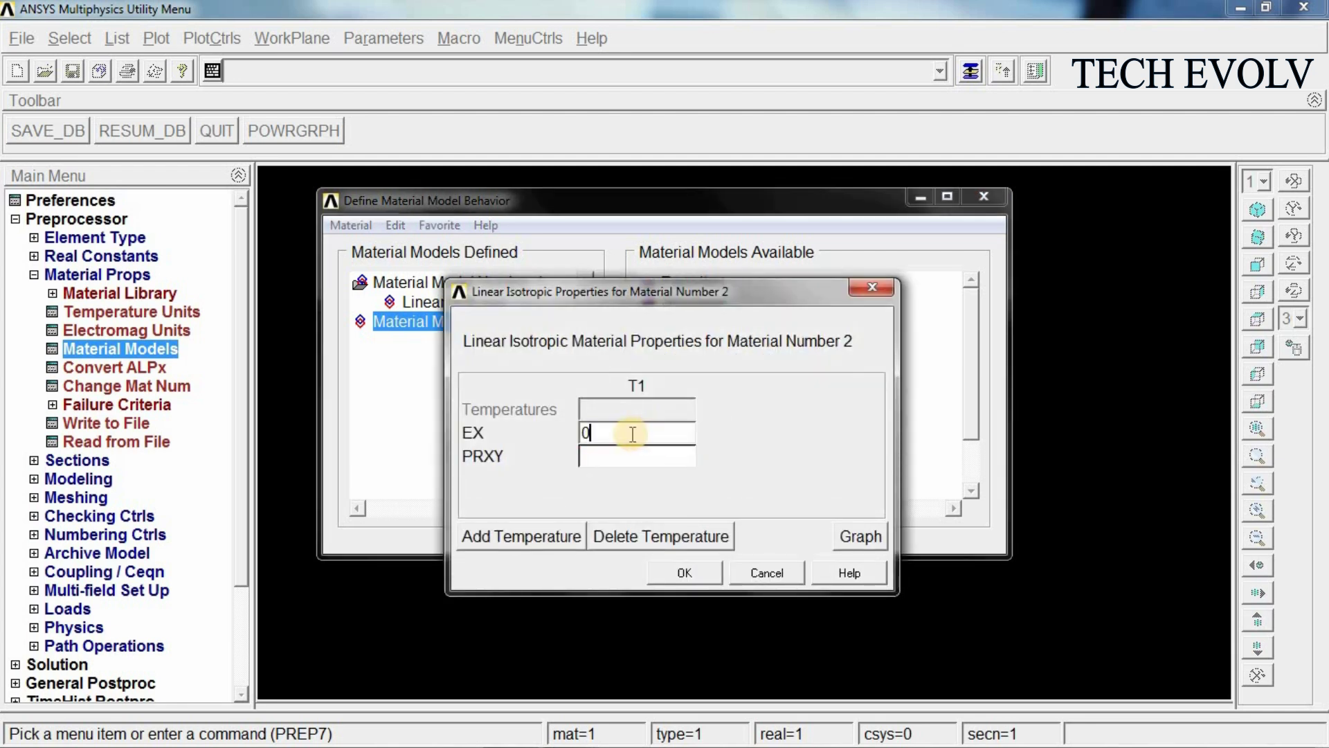
text(.7e5)
click(627, 457)
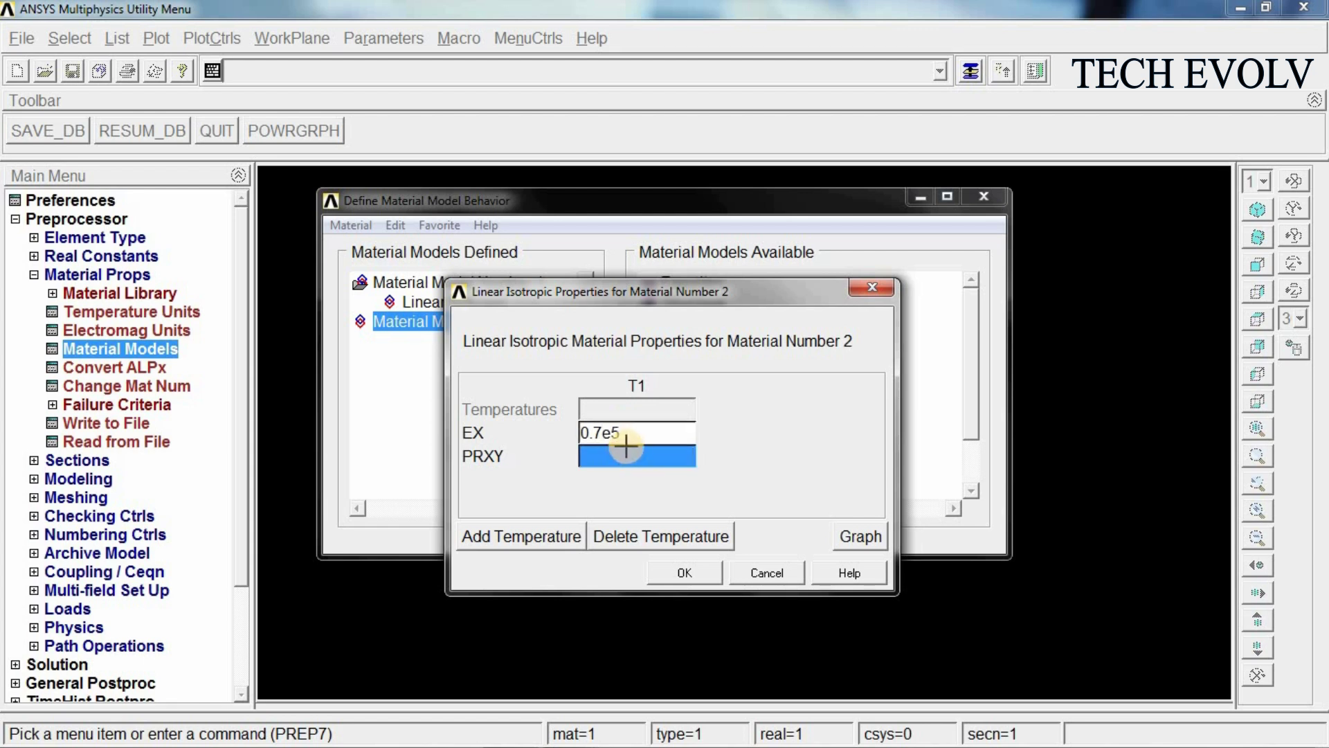
text(0.27)
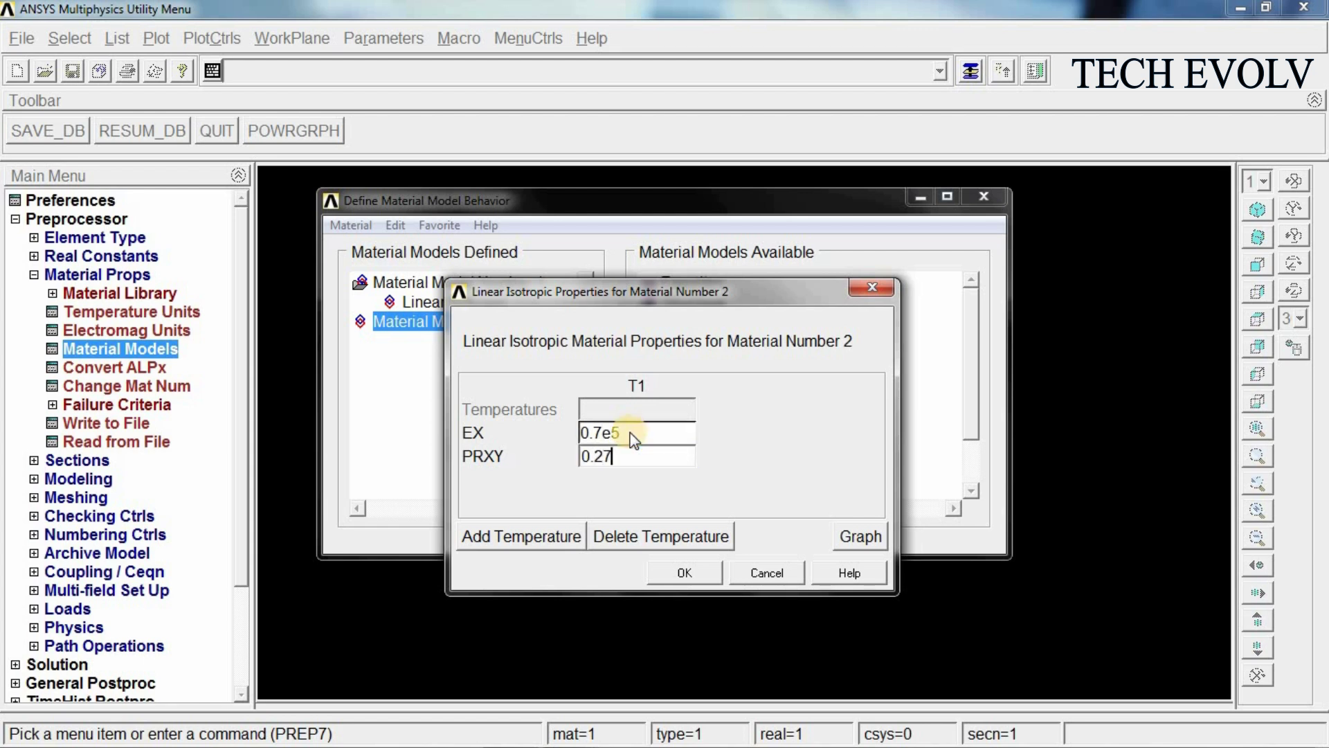
click(689, 574)
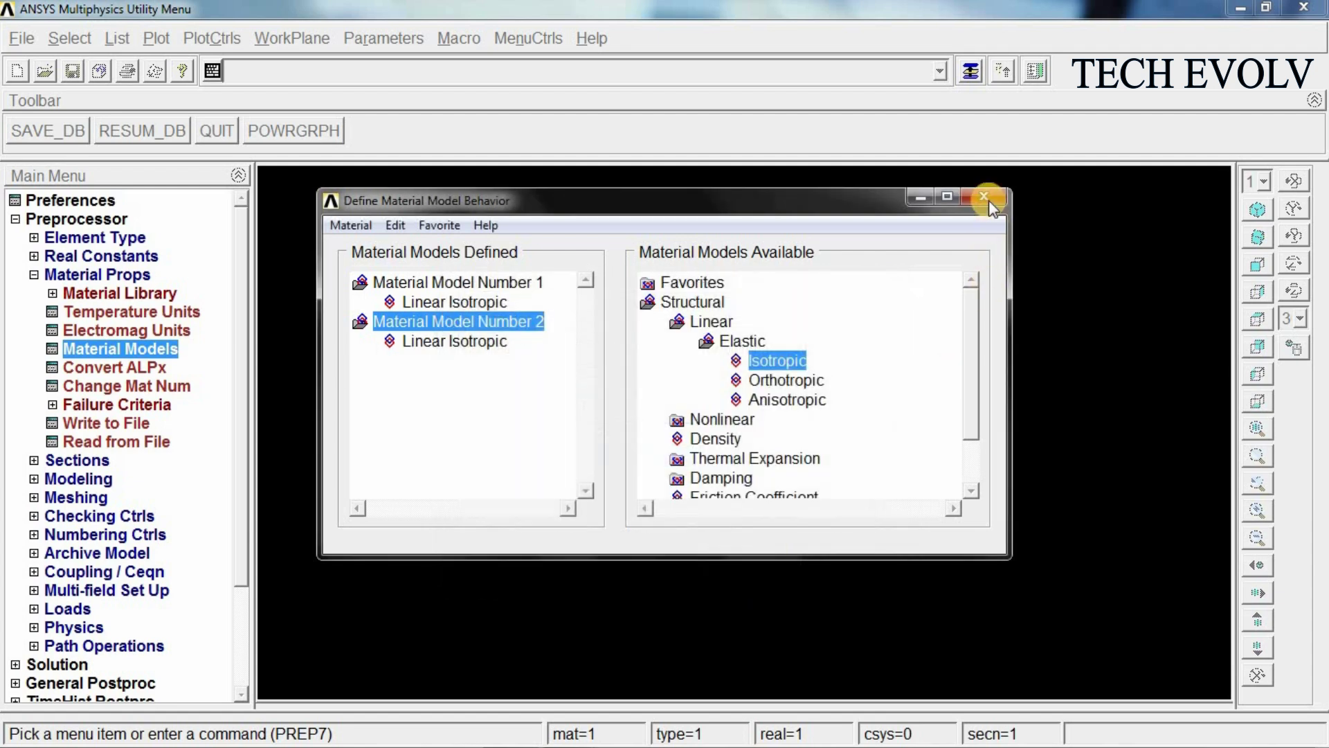
- Create keypoint 1 at the origin (0, 0, 0)
click(984, 197)
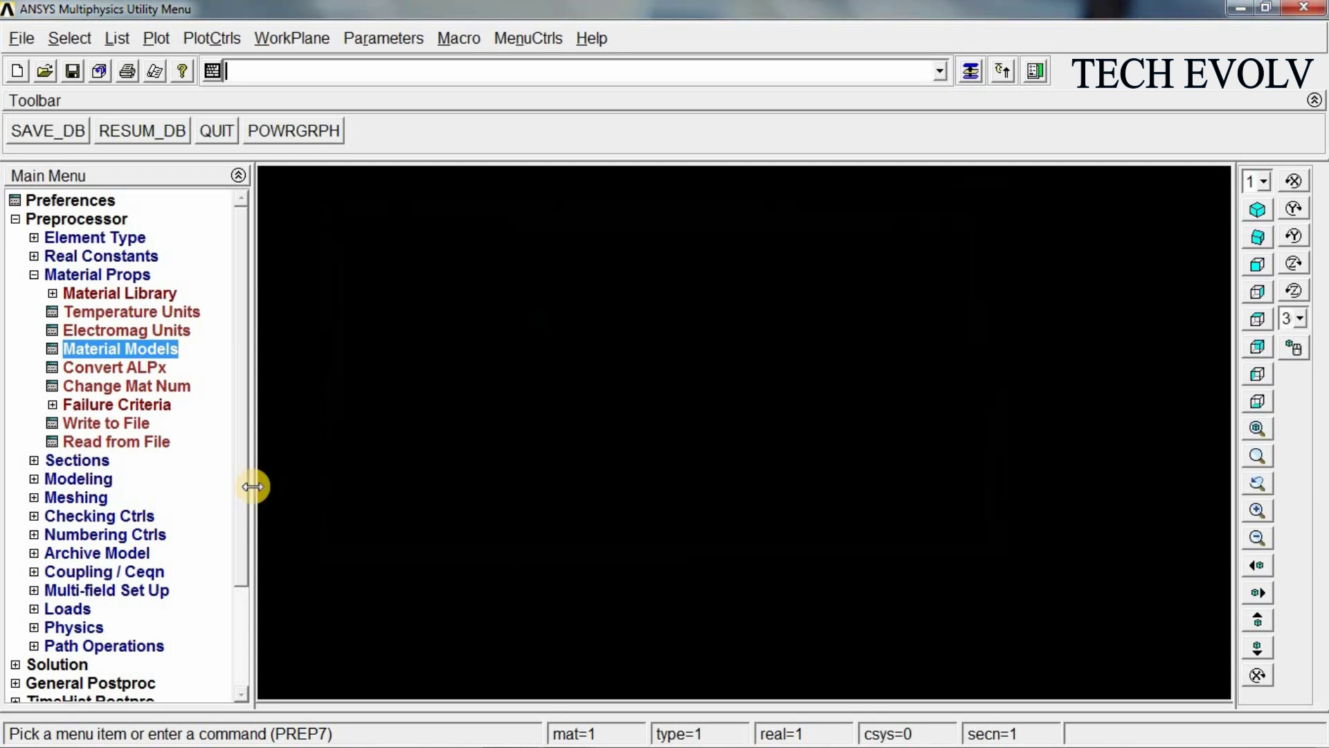
click(80, 481)
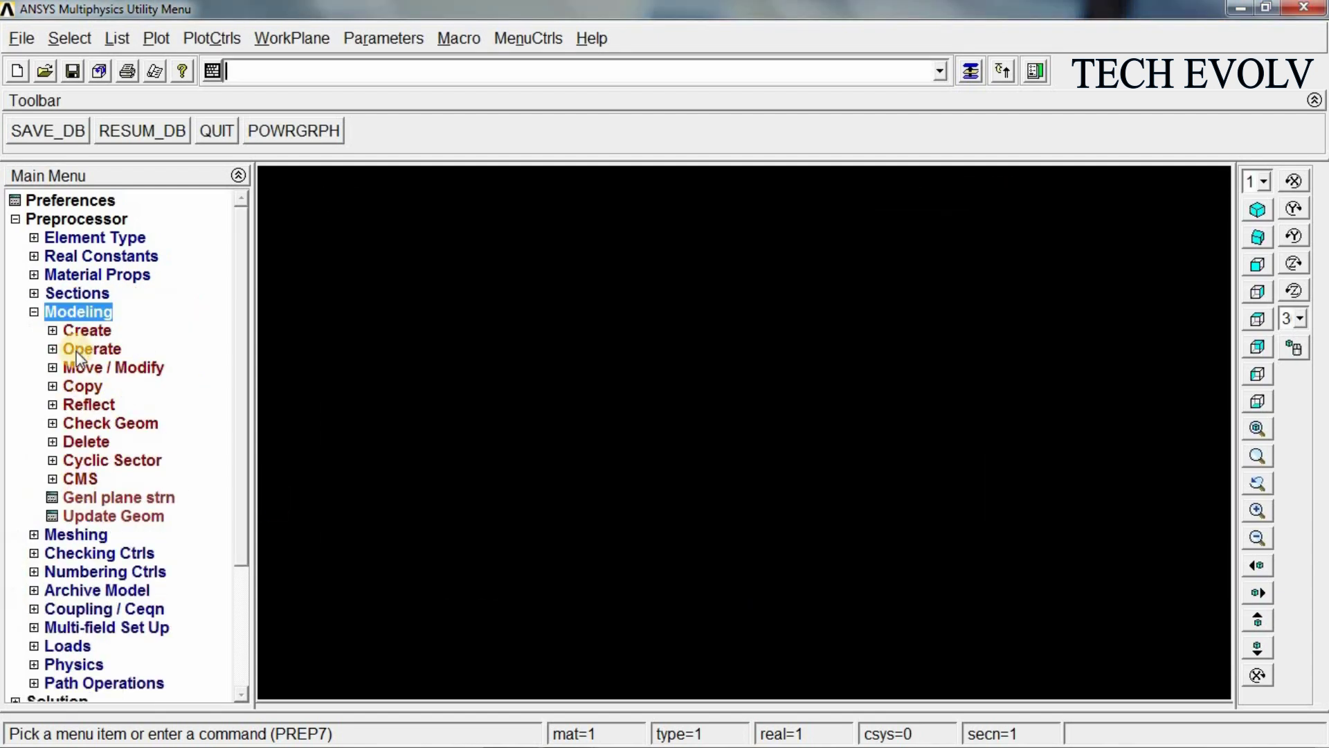
click(81, 334)
click(100, 350)
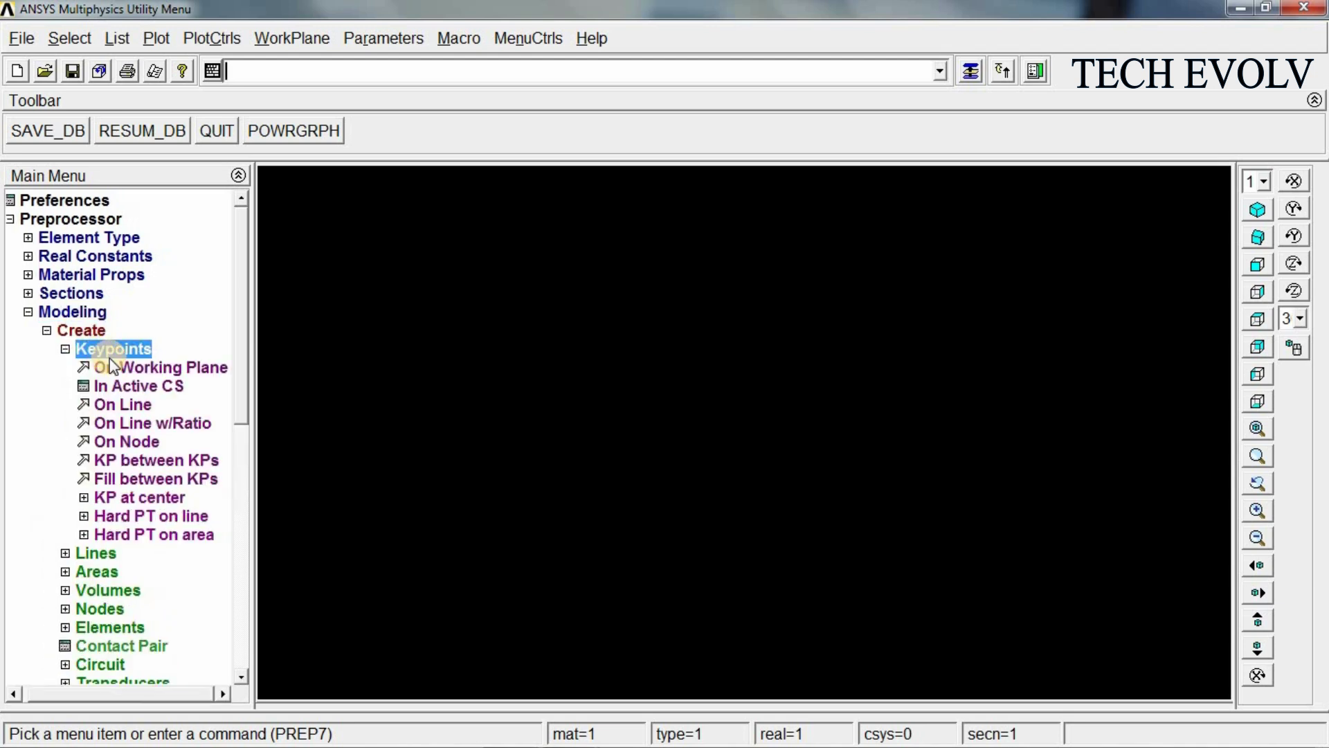
click(128, 386)
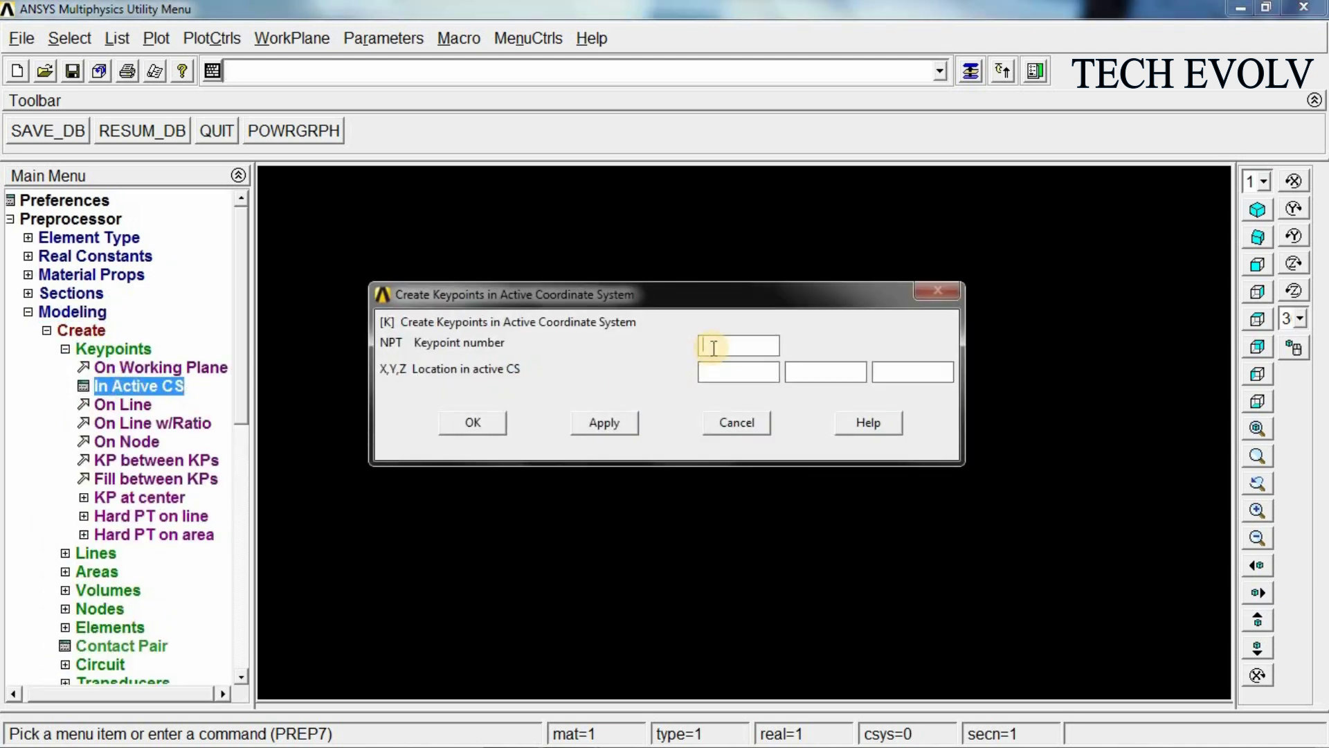
click(726, 374)
text(0)
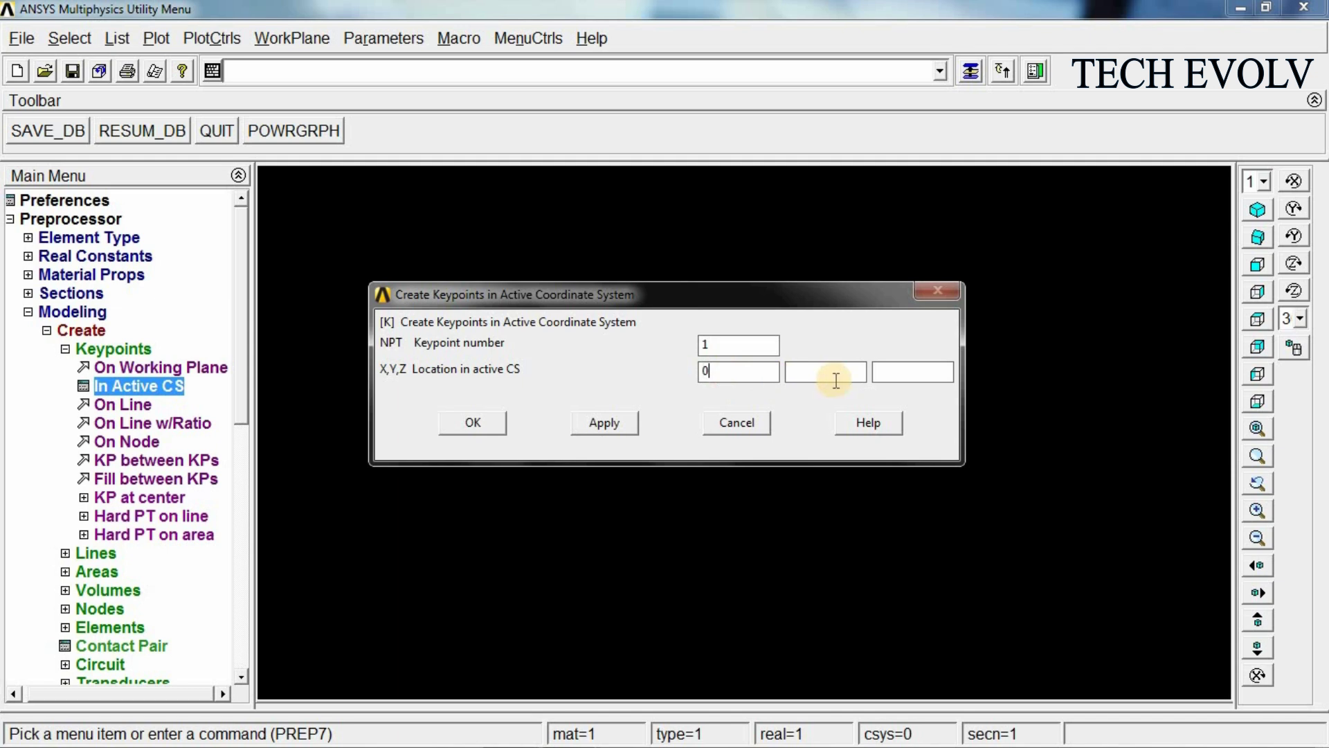
click(835, 376)
text(0)
click(894, 373)
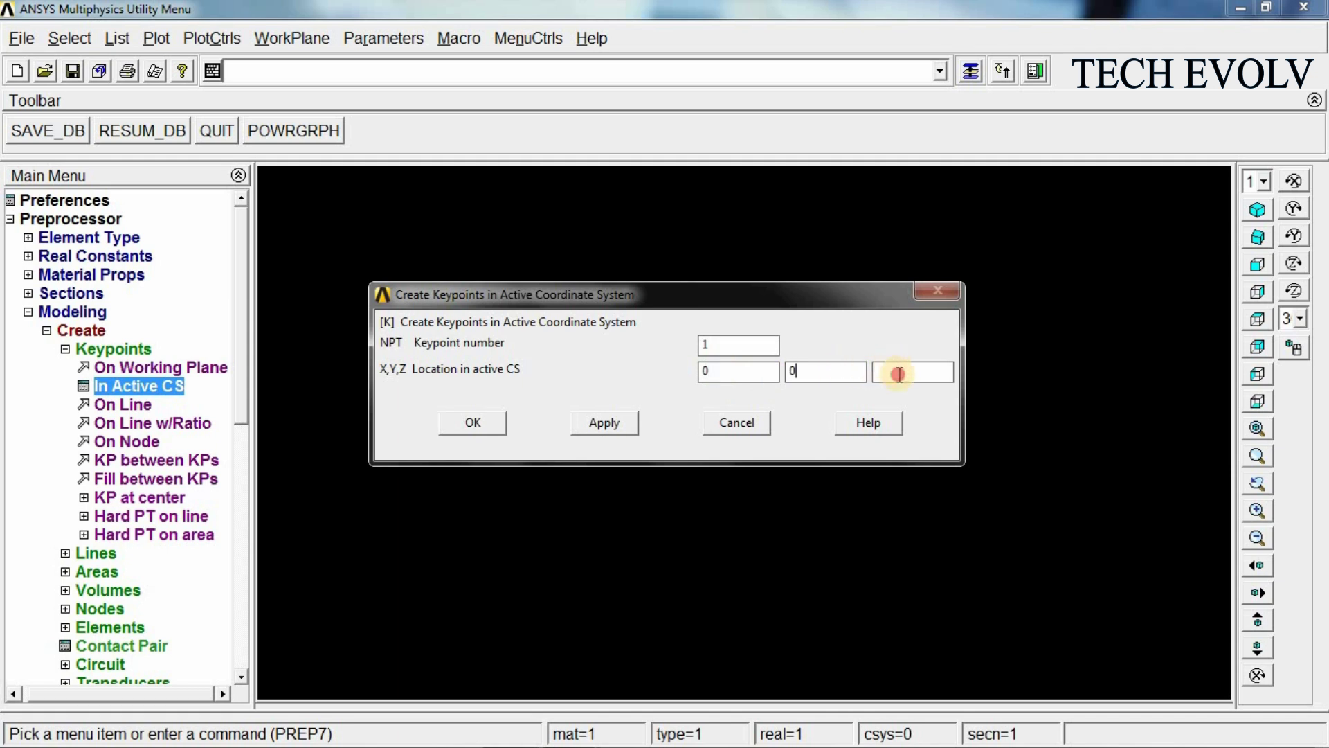
text(0)
click(605, 422)
- Create keypoint 2 at x = 600 and keypoint 3 at x = 1100
double_click(723, 347)
text(2)
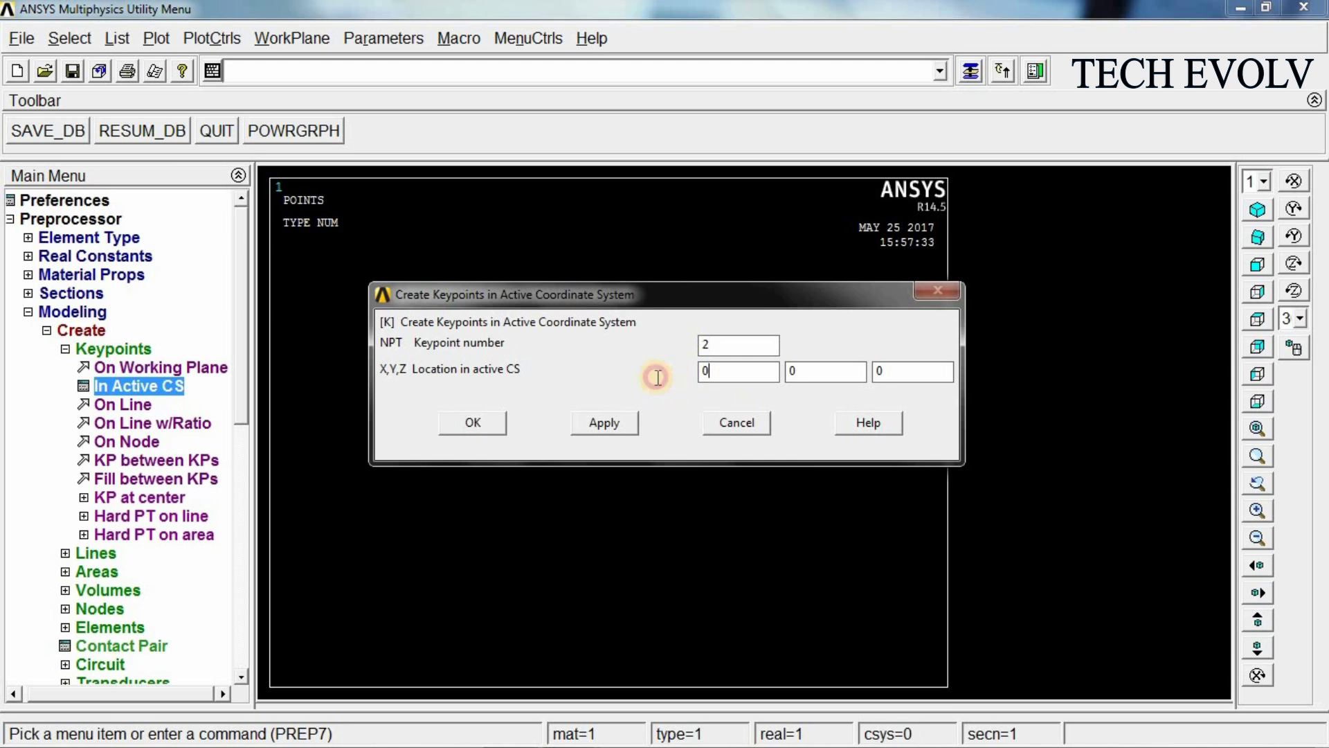
key(Tab)
text(6)
click(616, 424)
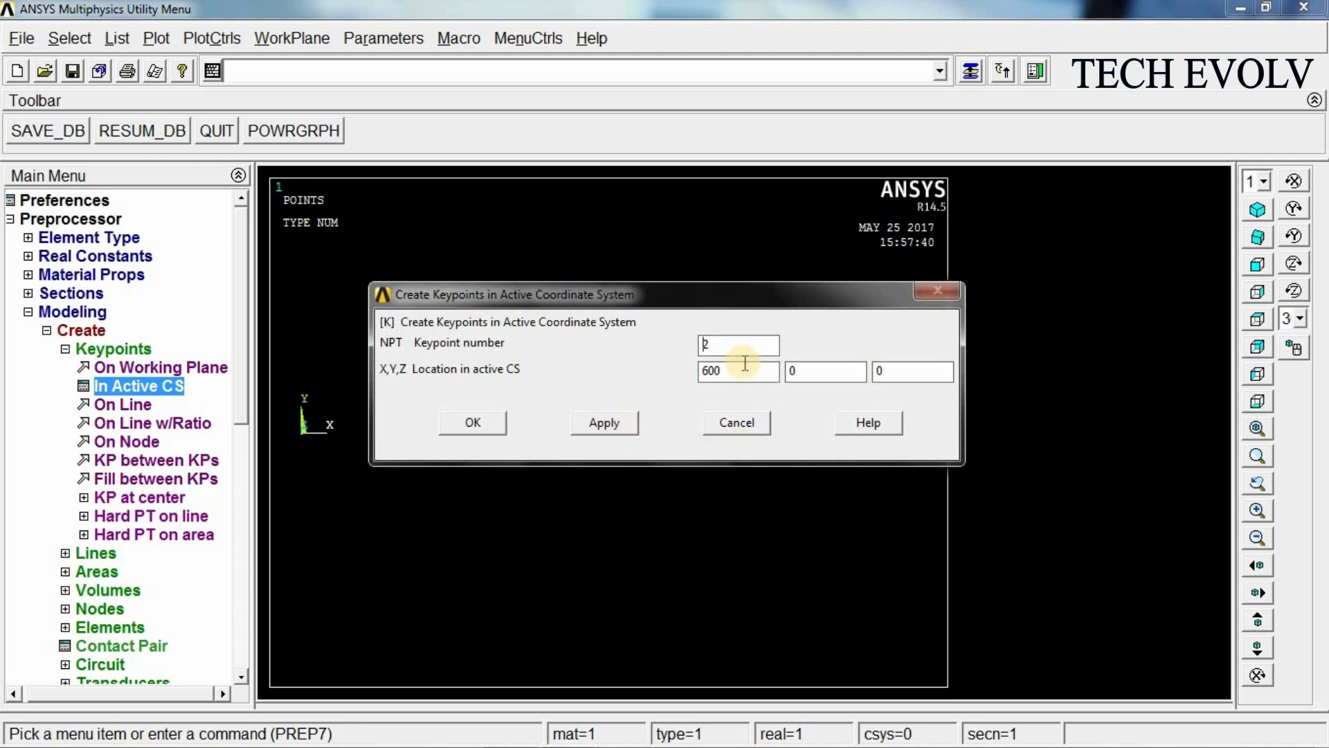
double_click(720, 345)
text(3)
double_click(731, 372)
text(1100)
click(480, 430)
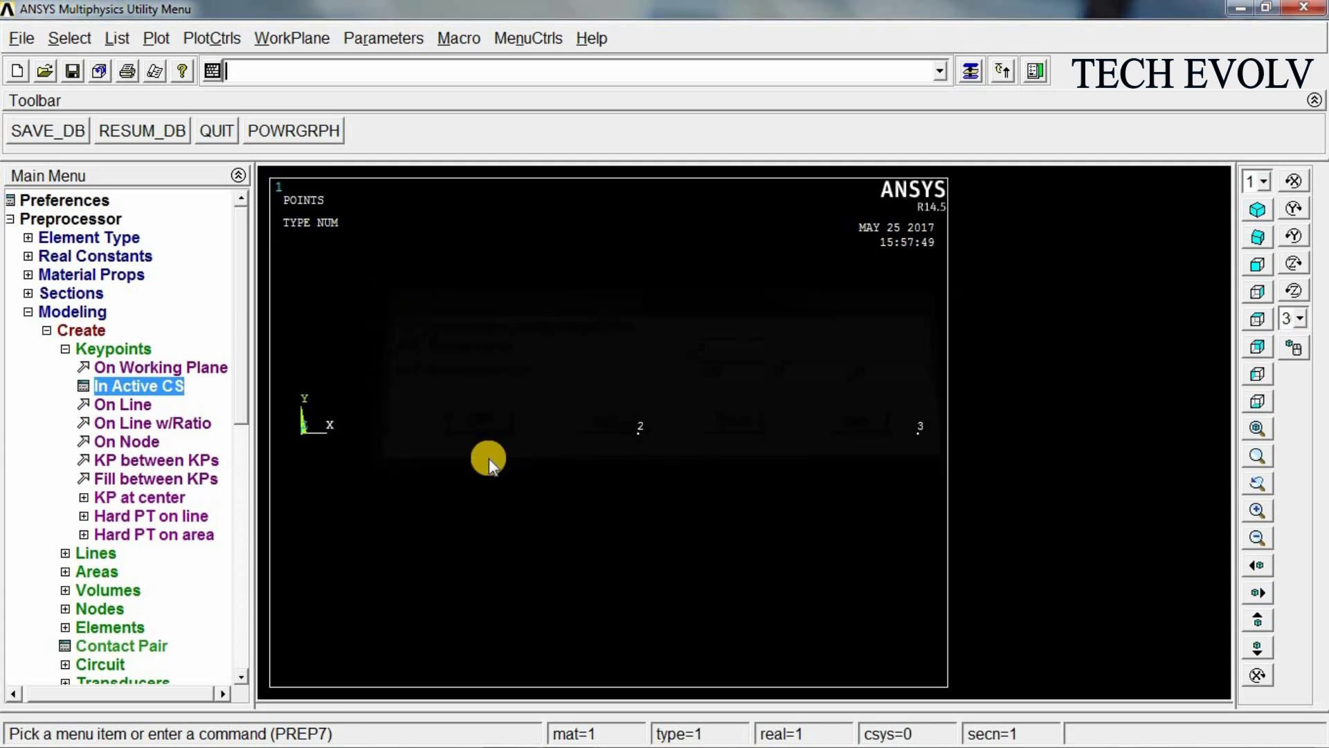
- Draw straight lines from keypoint 1 to 2 and from keypoint 2 to 3
click(131, 351)
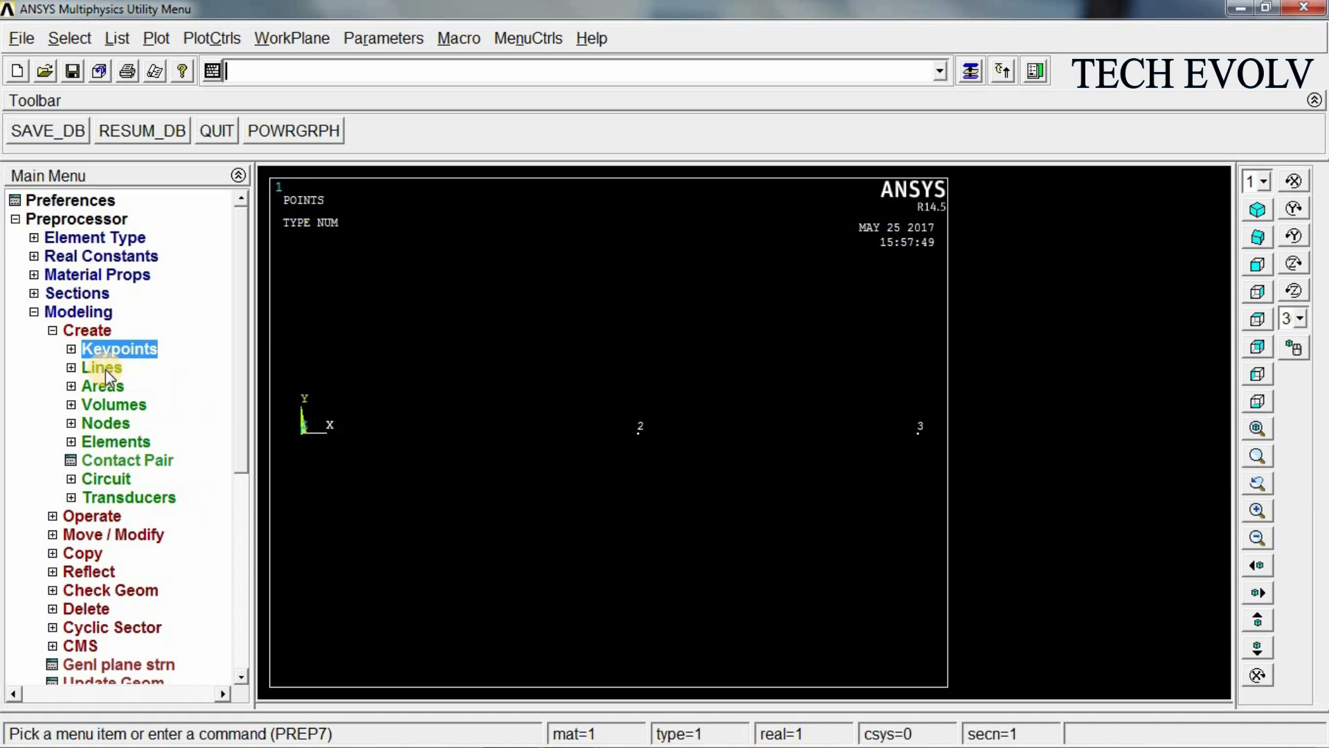
click(106, 369)
click(110, 389)
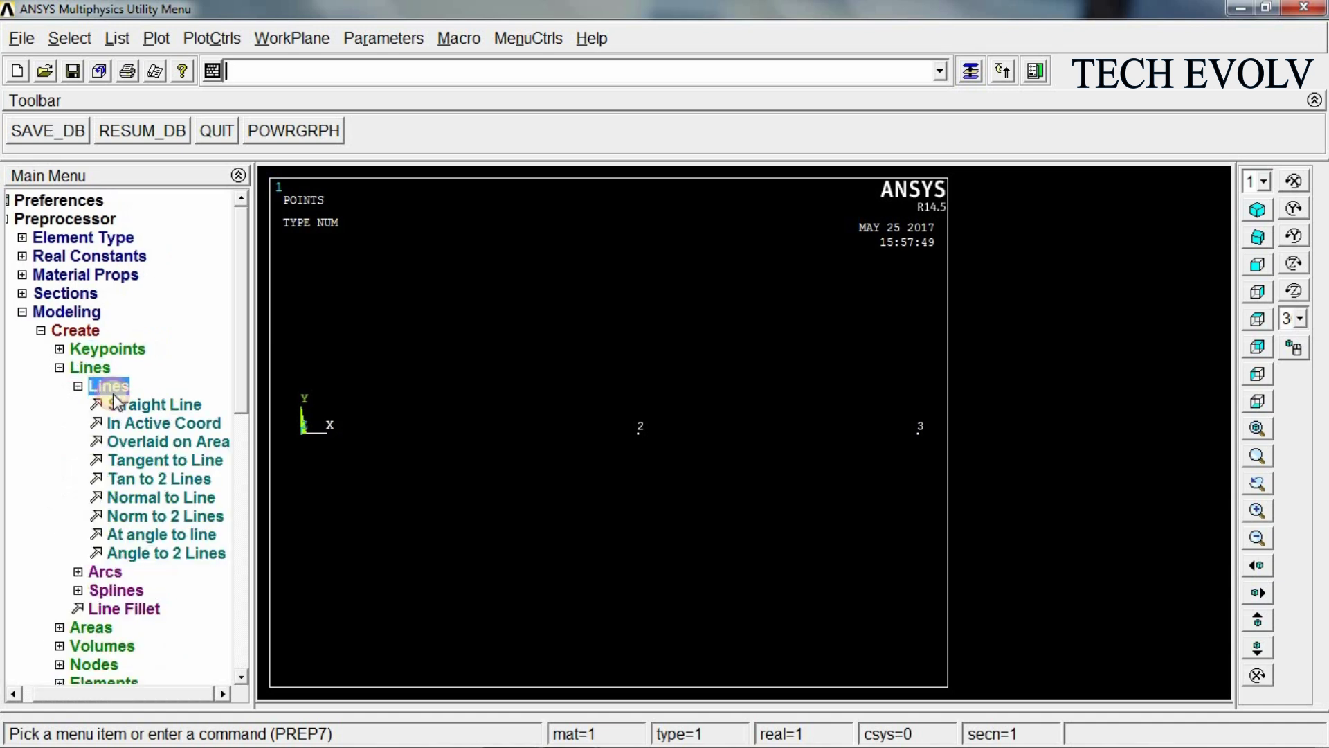
click(141, 408)
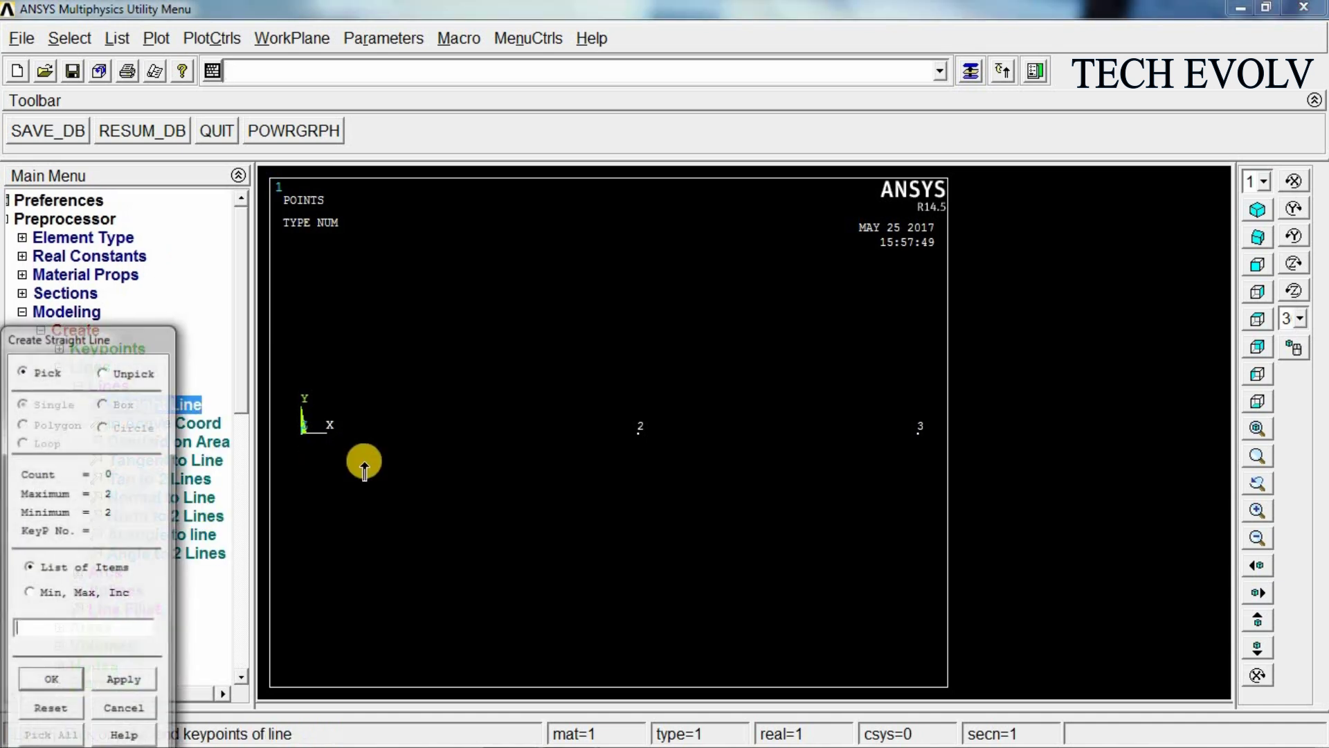
click(298, 441)
click(638, 453)
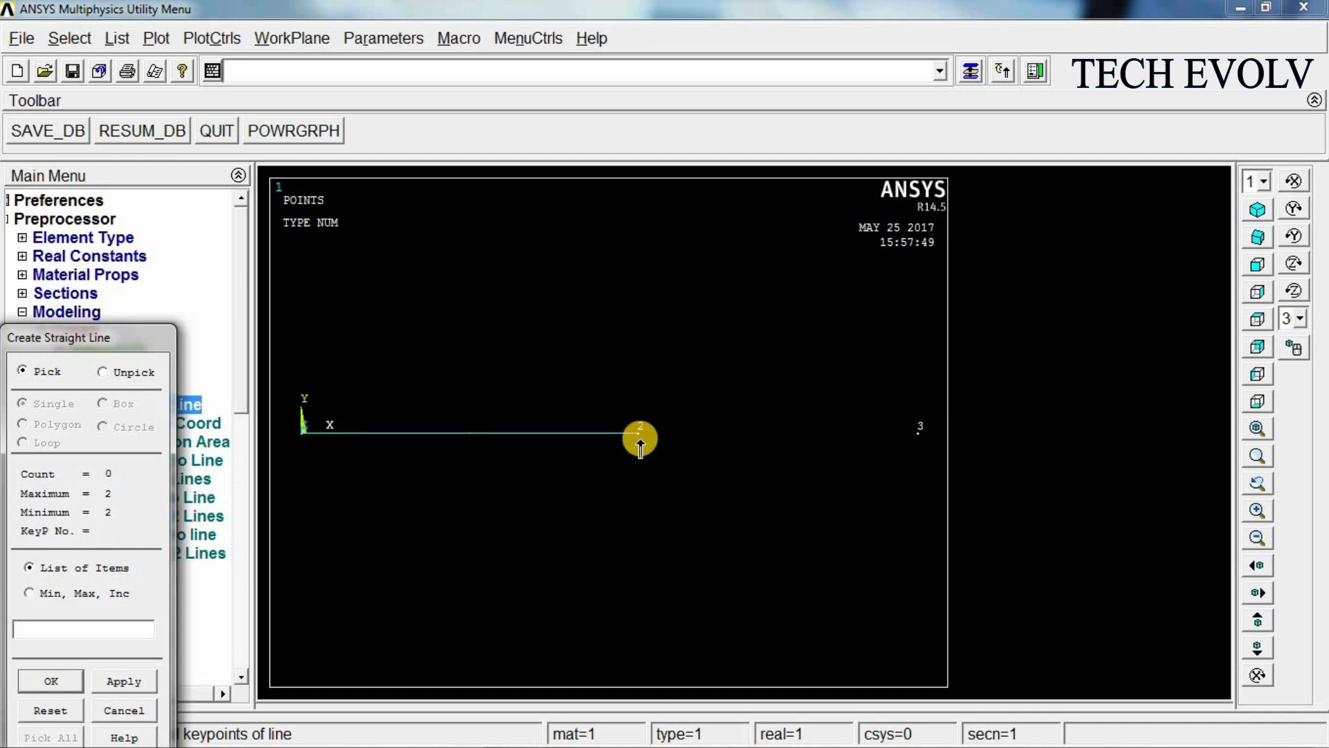
click(919, 452)
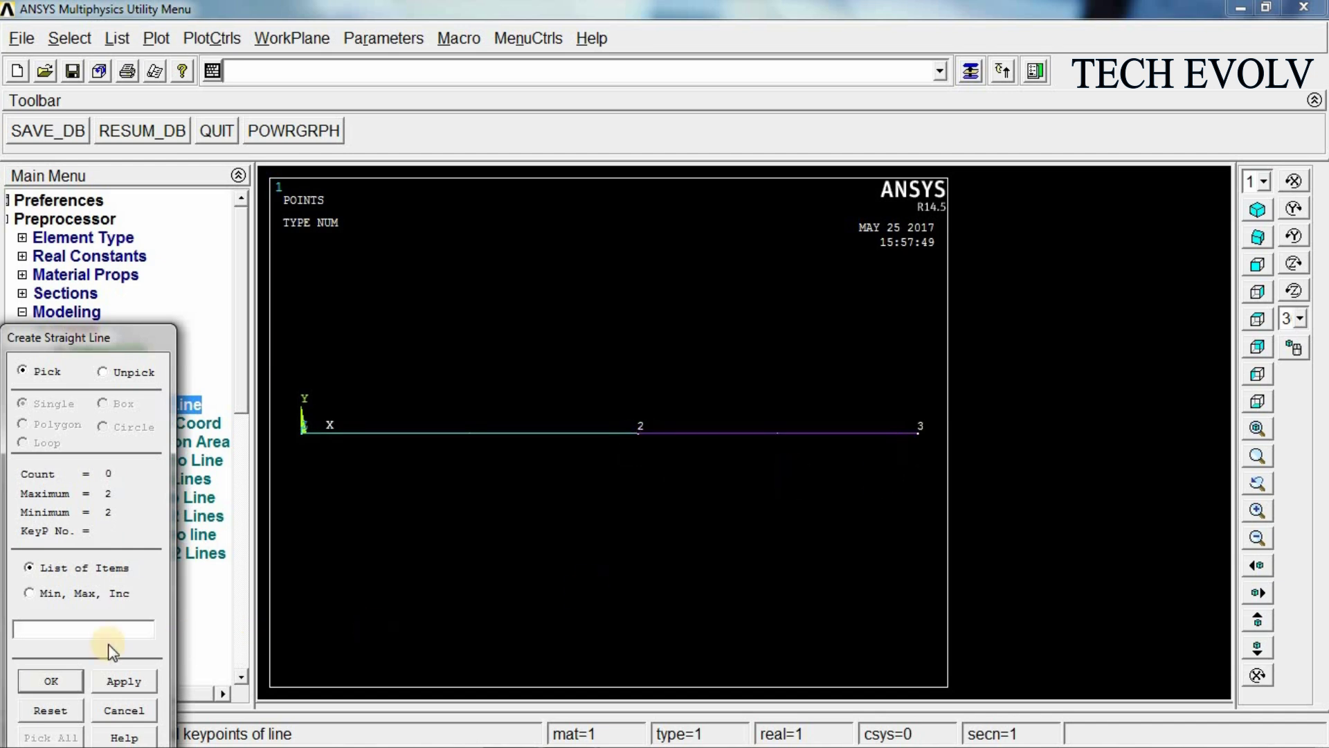
click(53, 682)
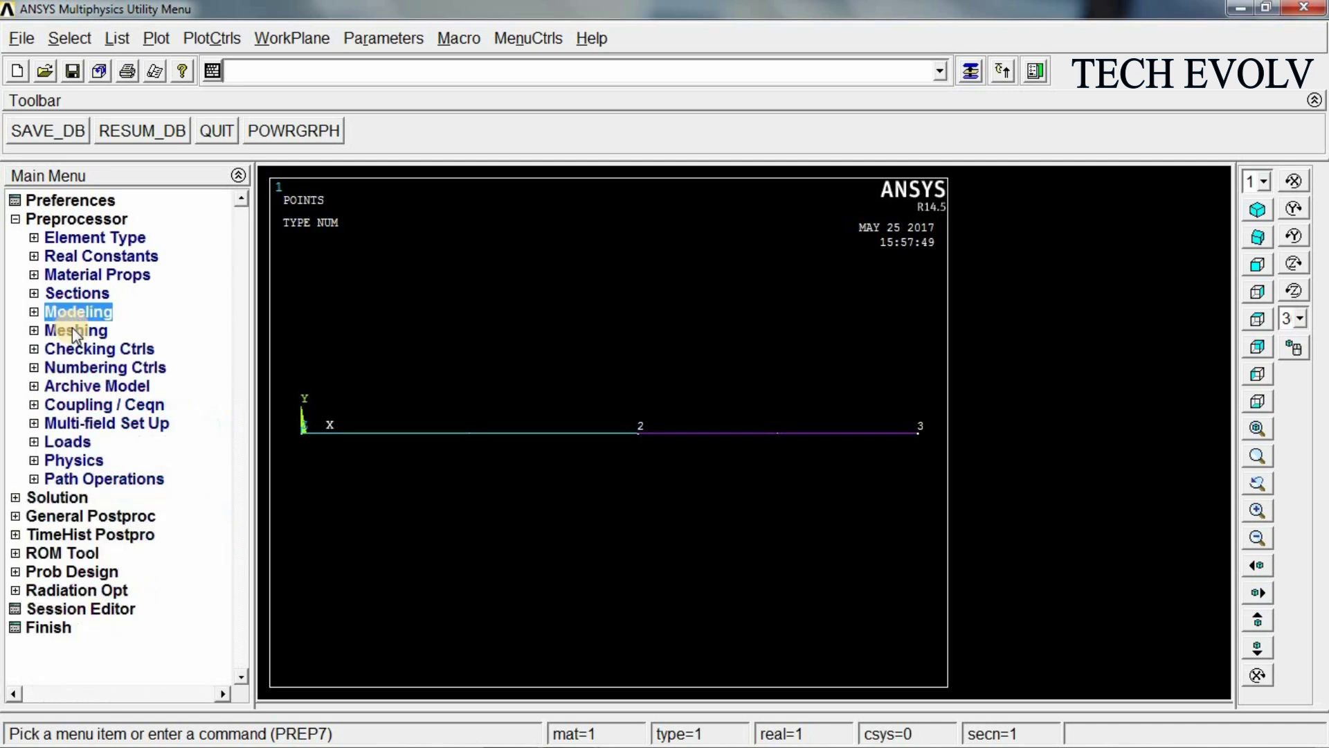
- Assign material 1 and real constant set 1 to line 1
click(72, 334)
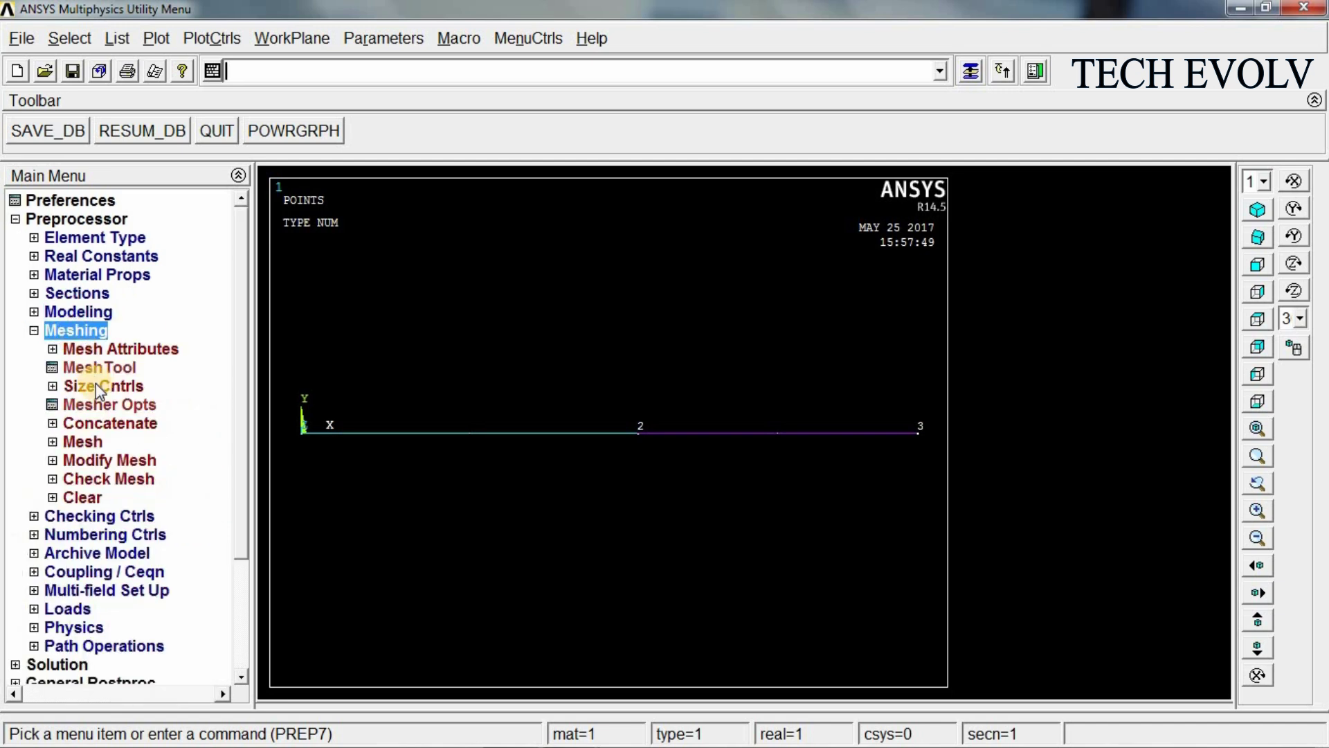
click(99, 350)
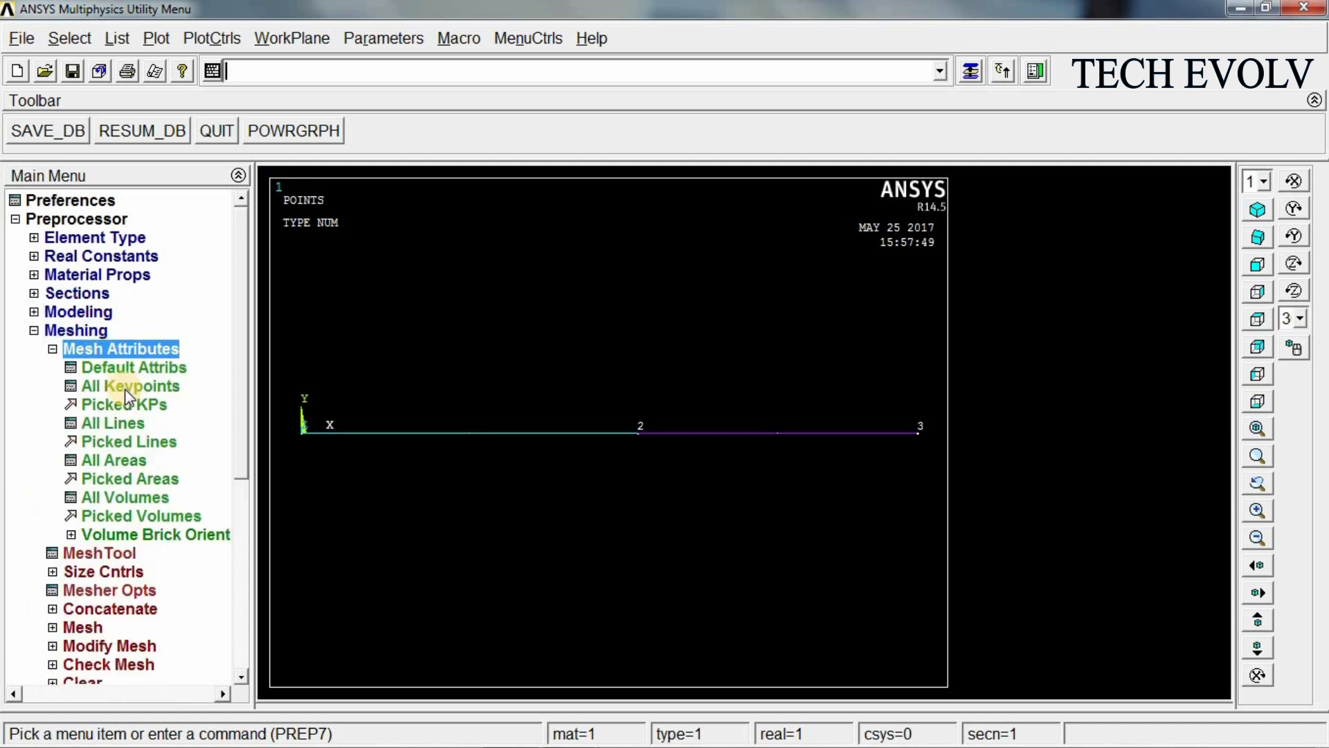
click(127, 443)
click(407, 435)
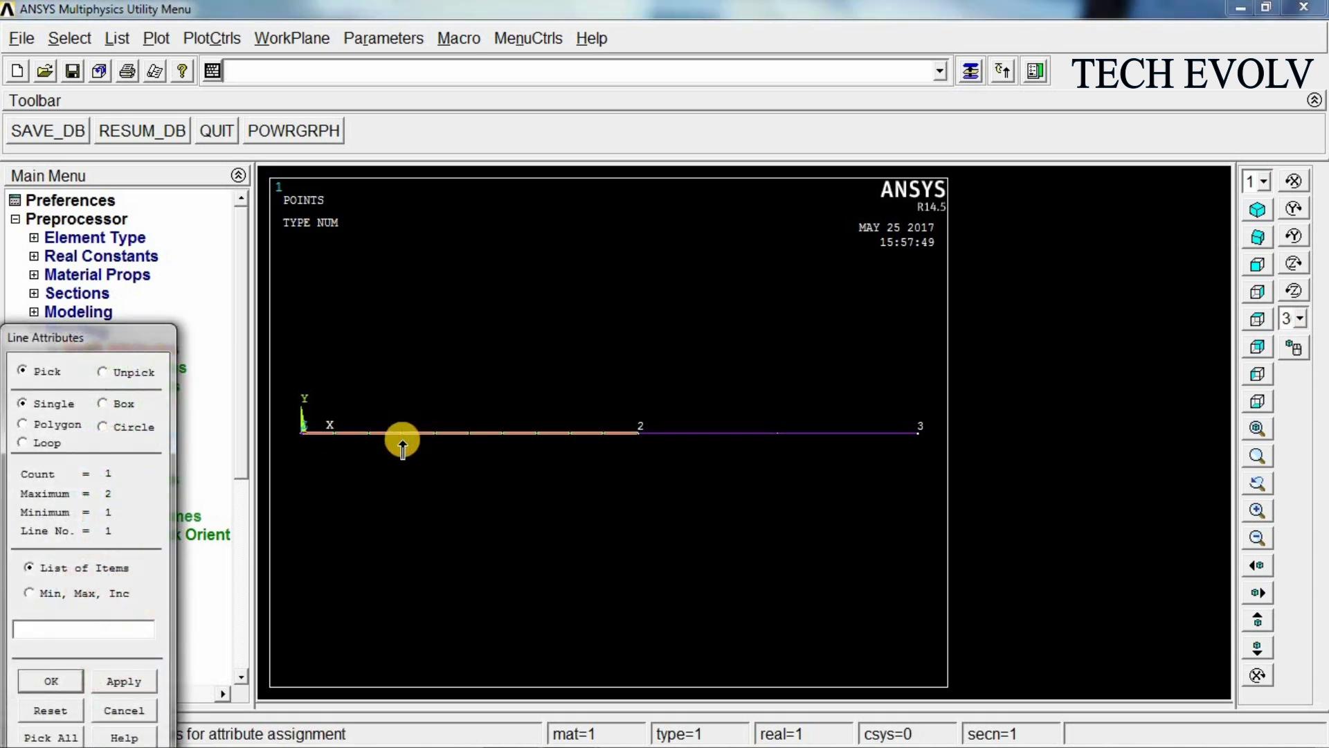
click(49, 680)
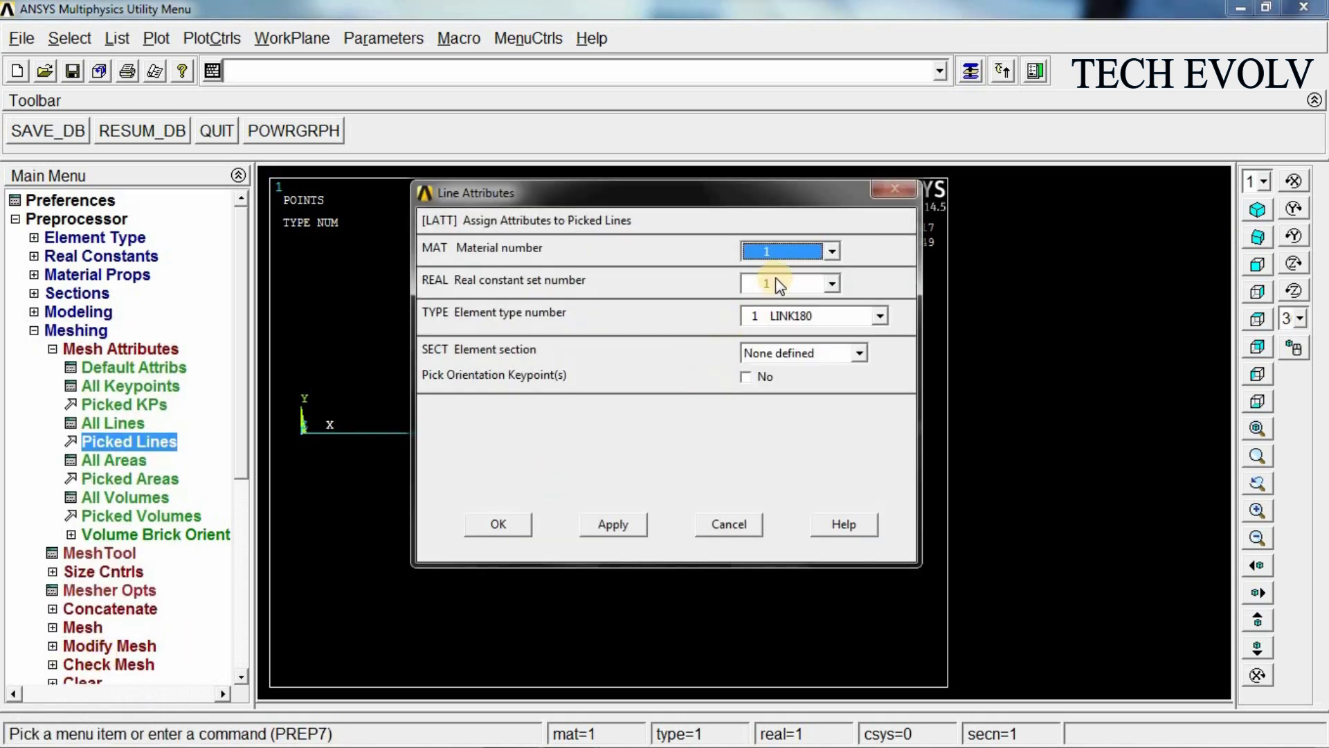
click(789, 253)
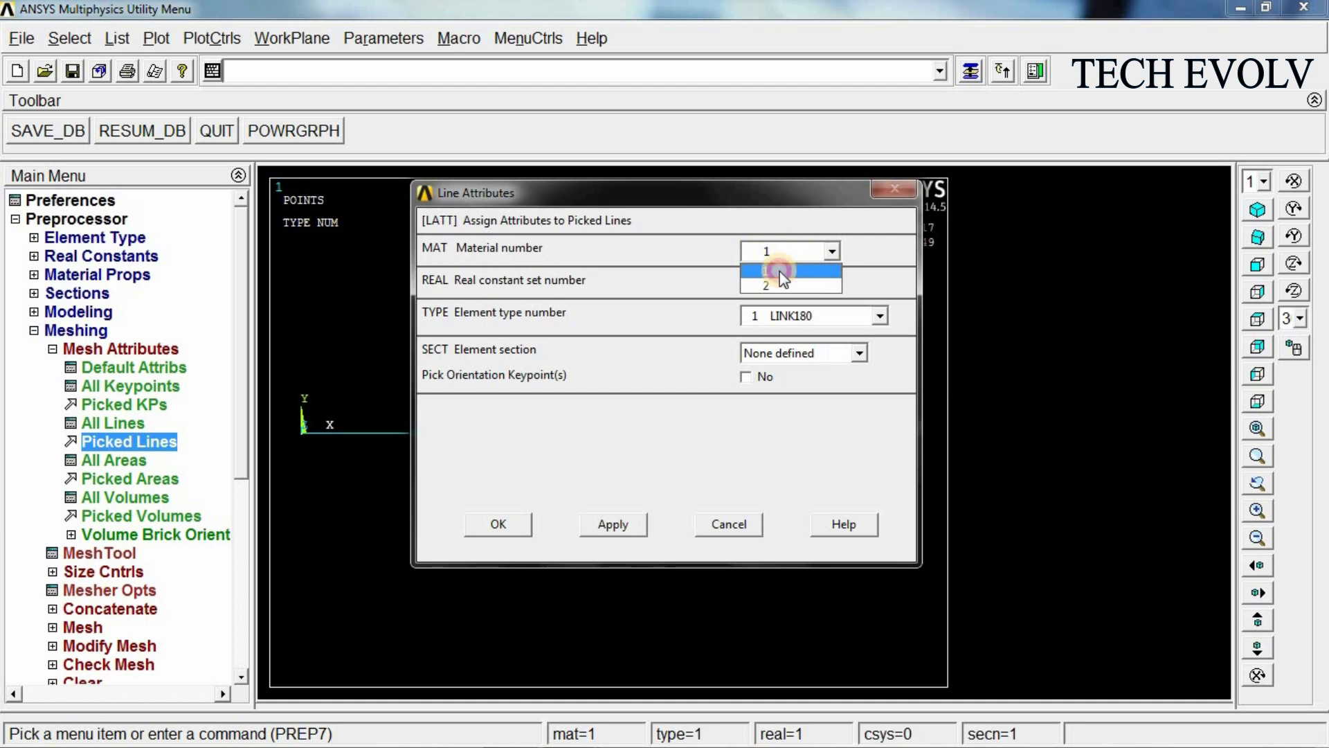
click(780, 272)
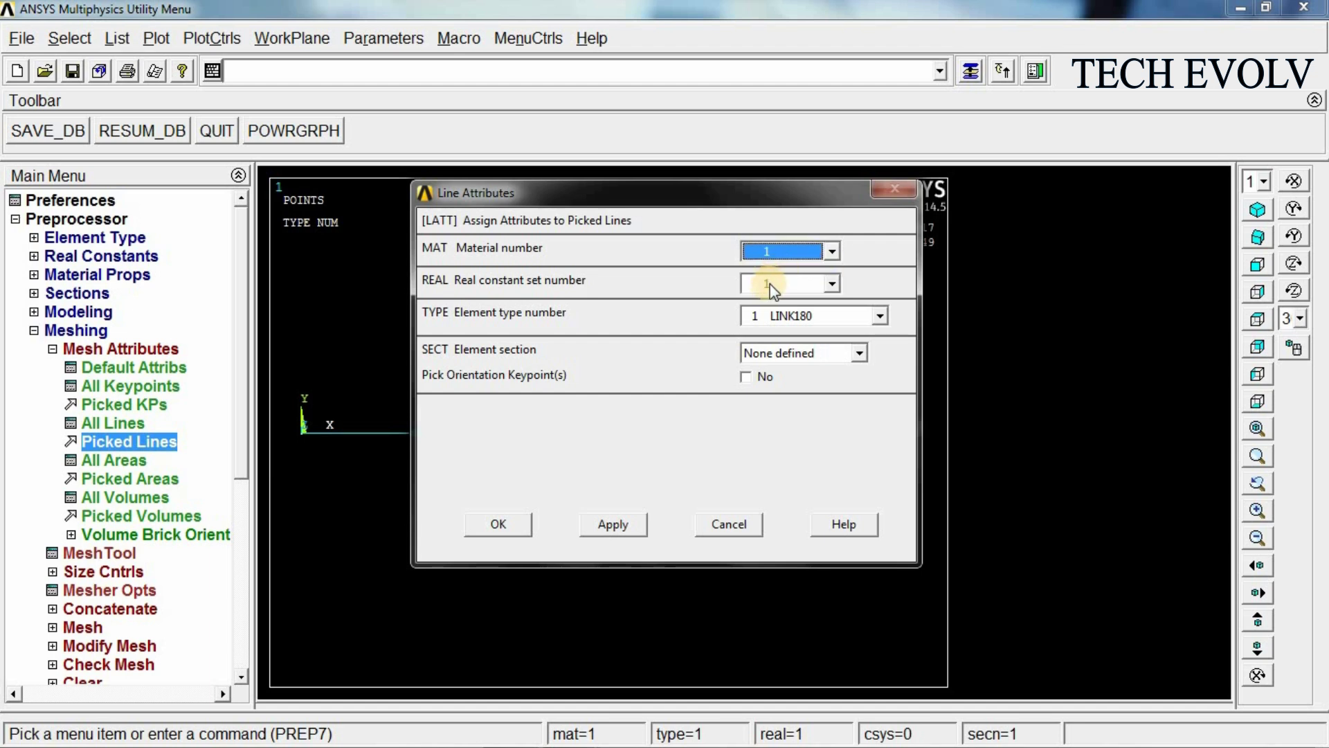
click(770, 284)
click(775, 303)
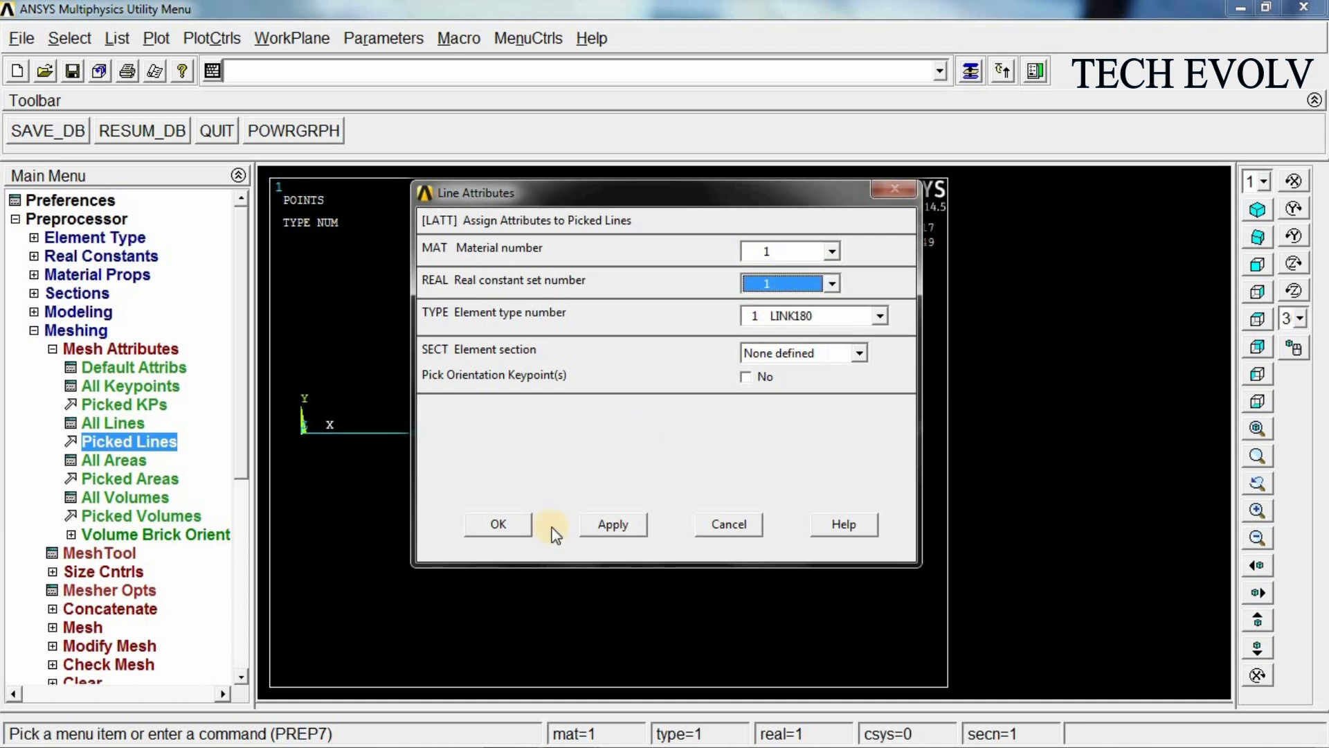
click(513, 527)
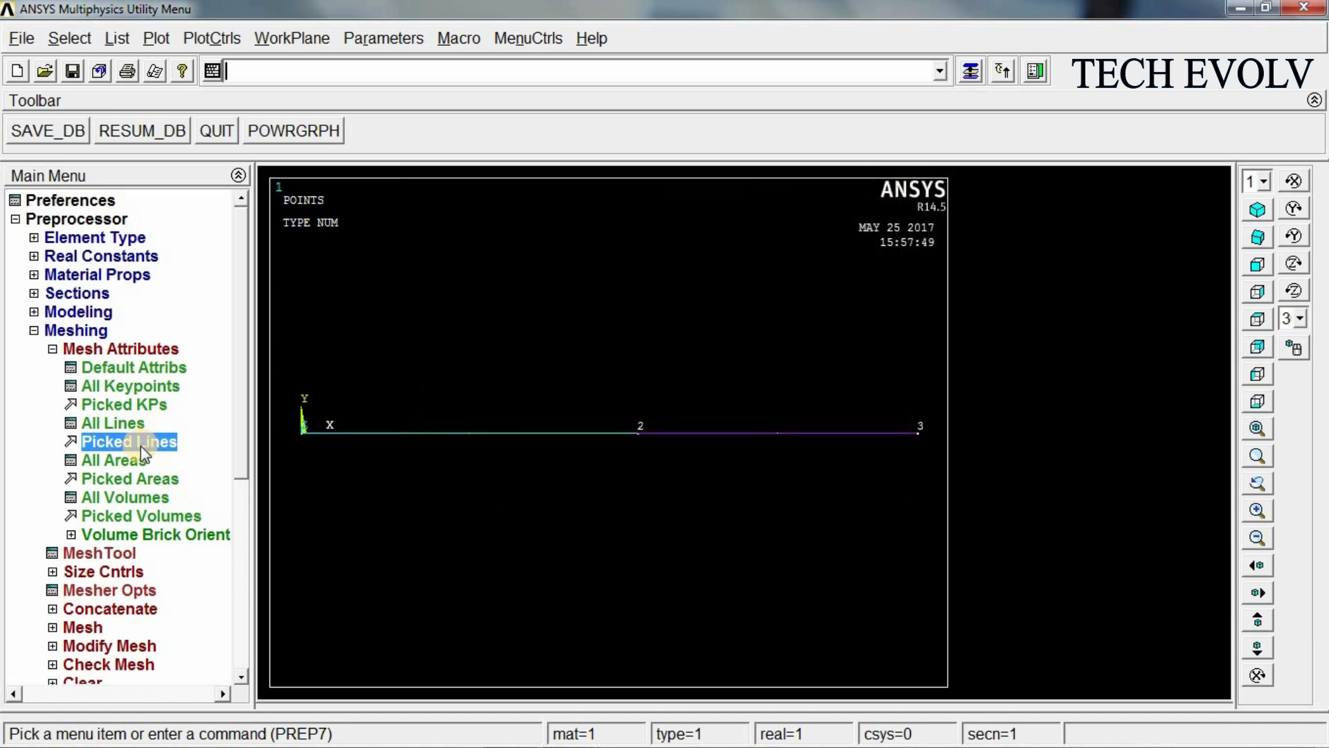
- Assign material 2 and real constant set 2 to line 2 (keypoints 2–3)
click(140, 446)
click(784, 433)
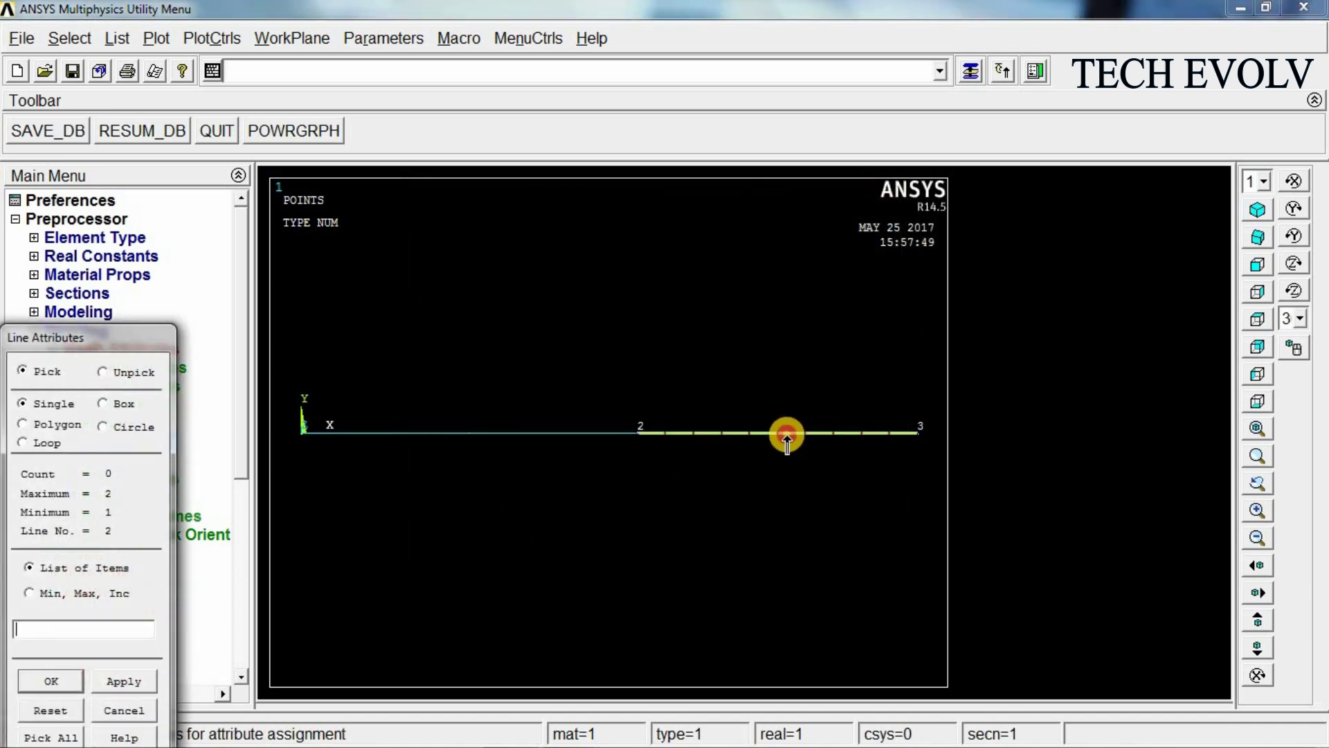
click(51, 681)
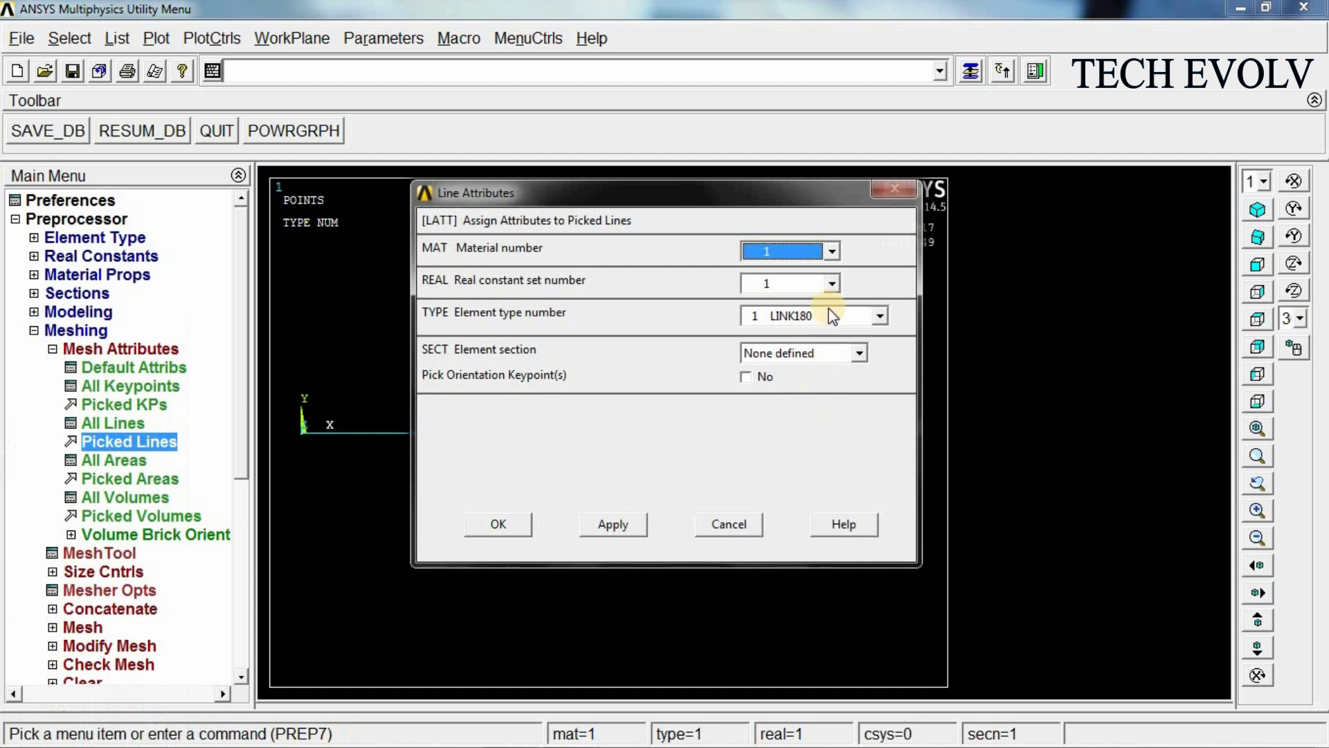
click(813, 251)
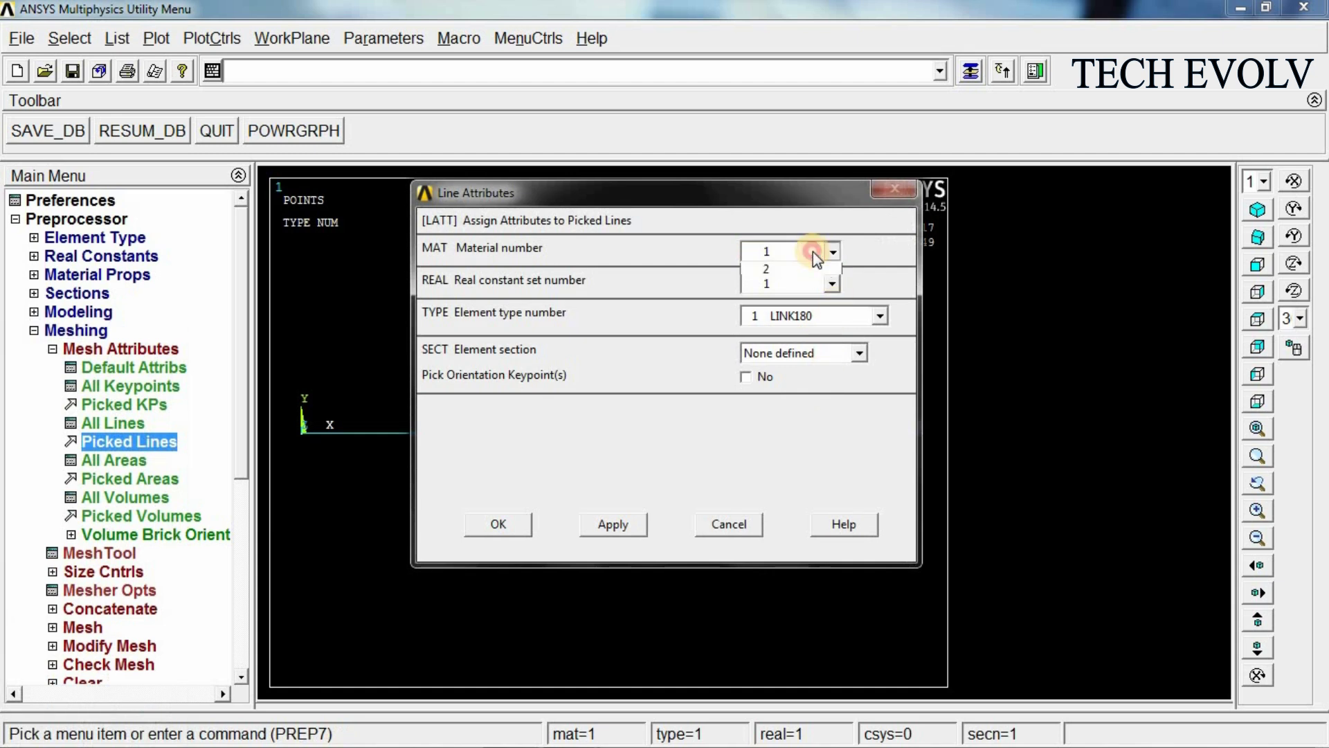
click(795, 283)
click(795, 285)
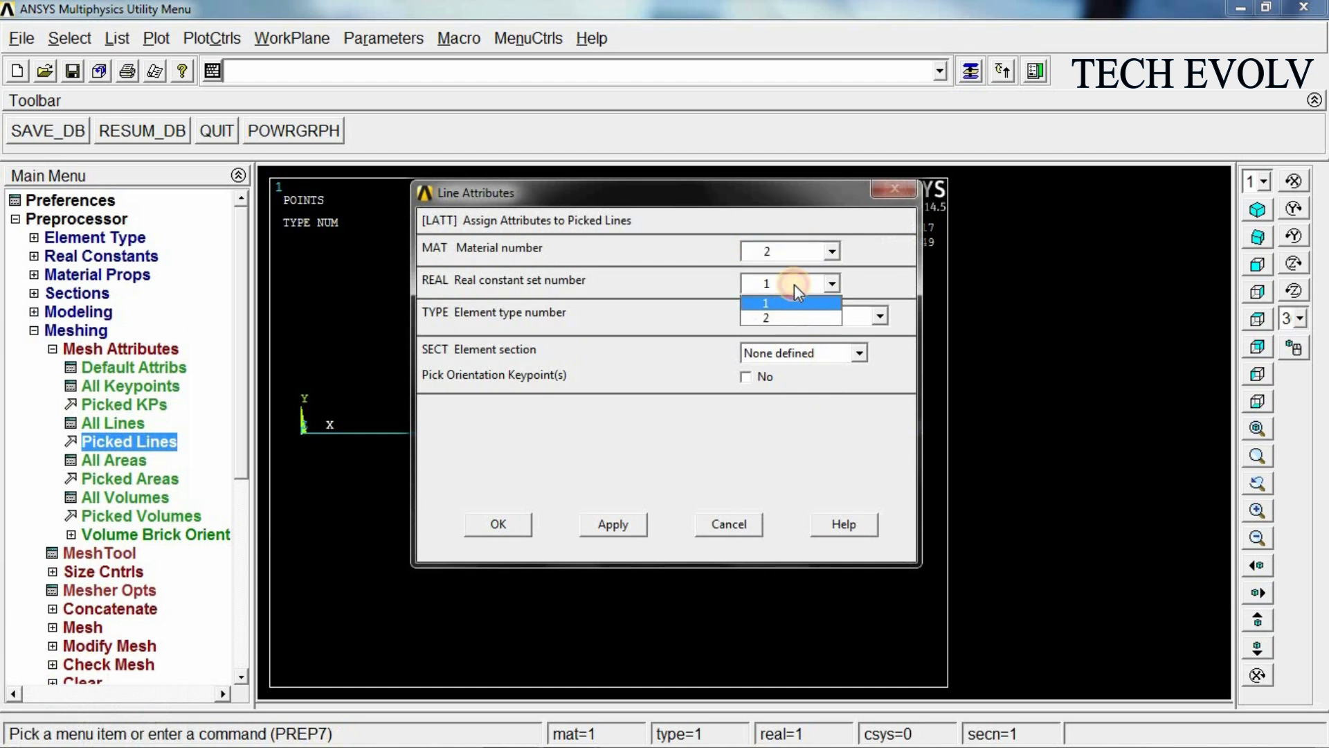
click(789, 315)
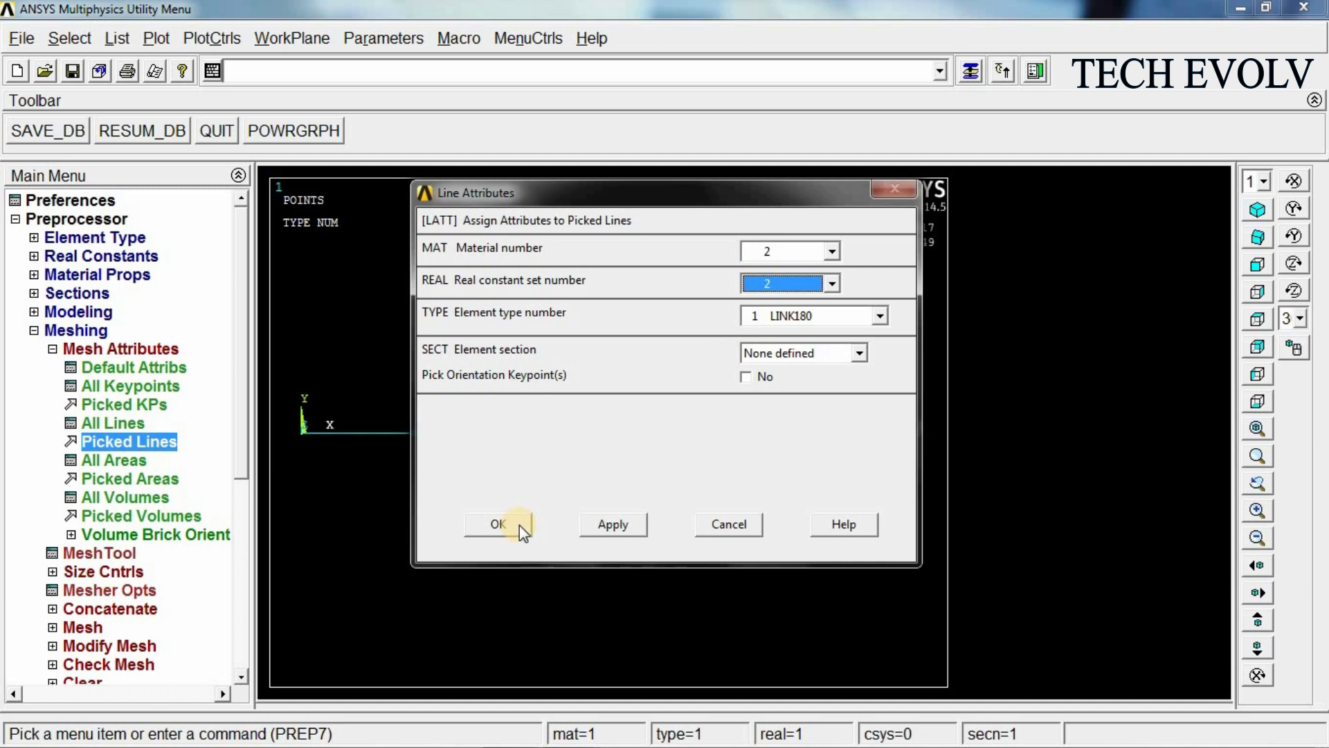
click(498, 524)
- Set both bar lines to 10 element divisions each
click(94, 354)
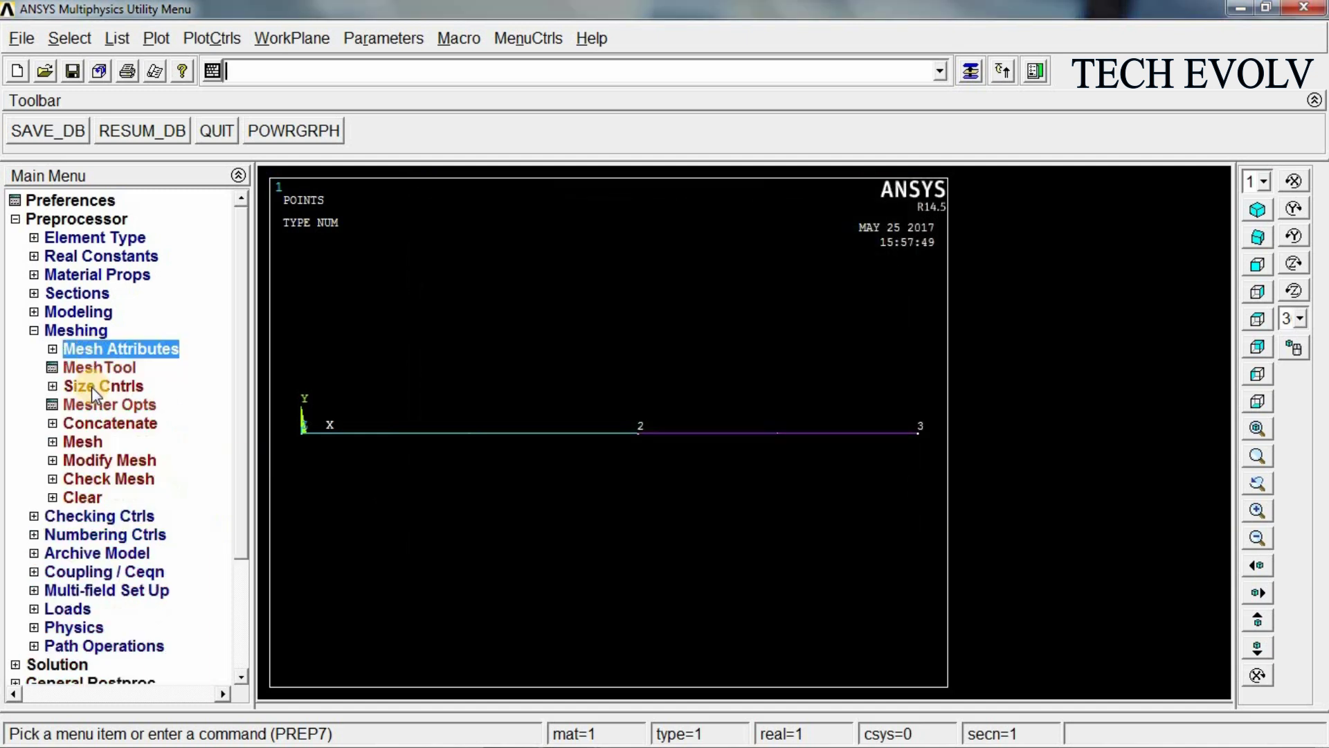
click(92, 386)
click(105, 425)
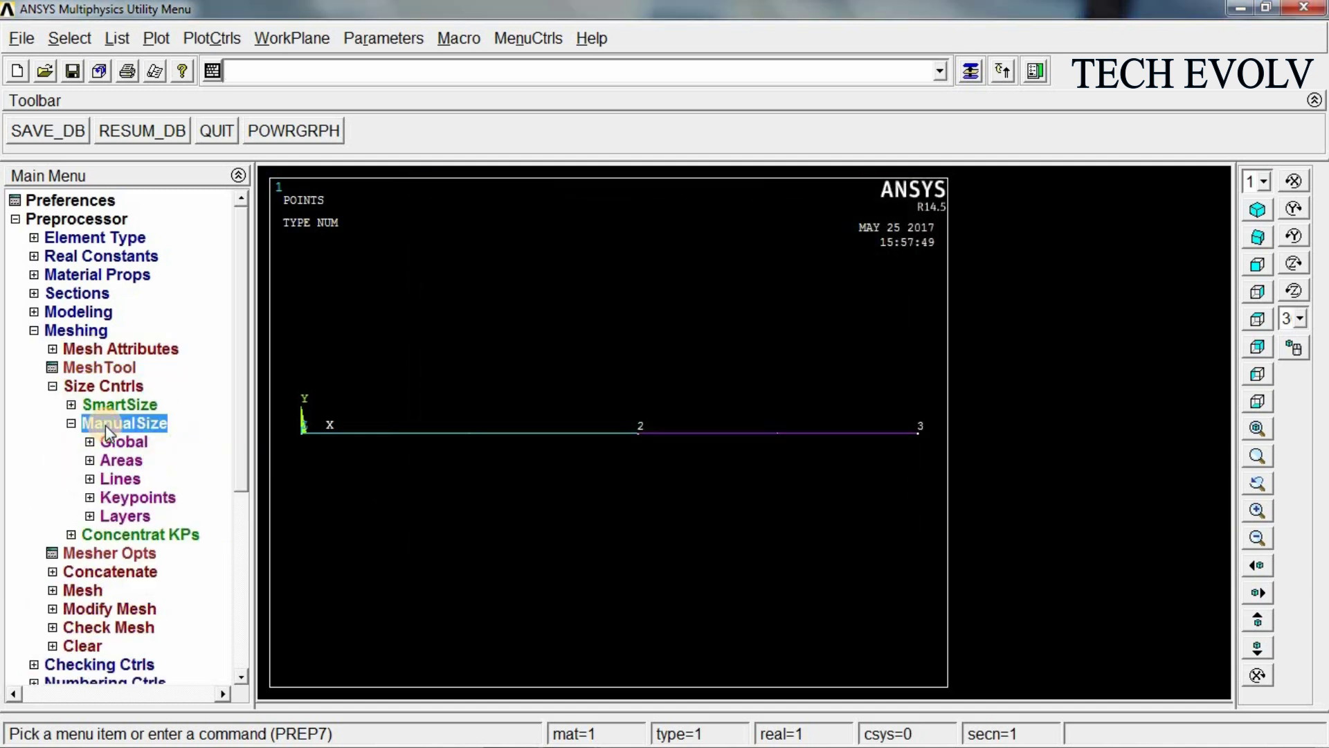
click(115, 479)
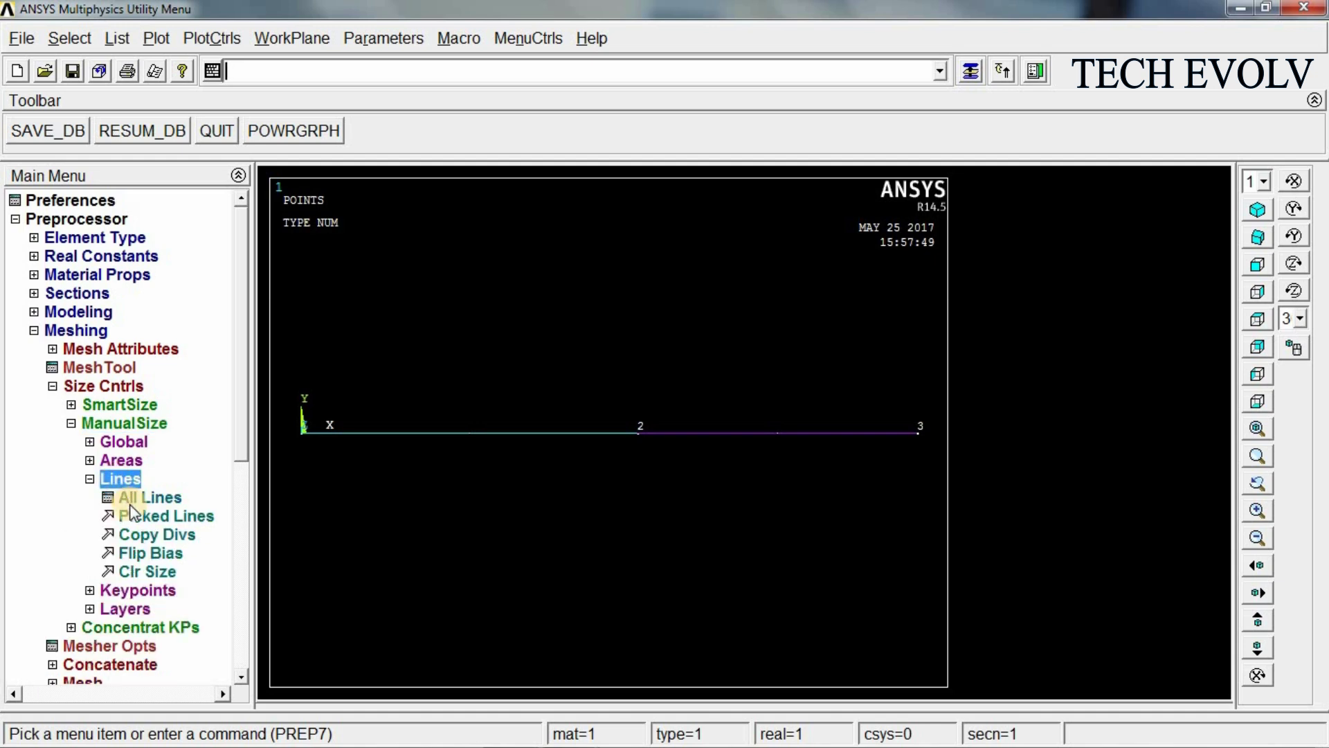
click(164, 517)
click(458, 445)
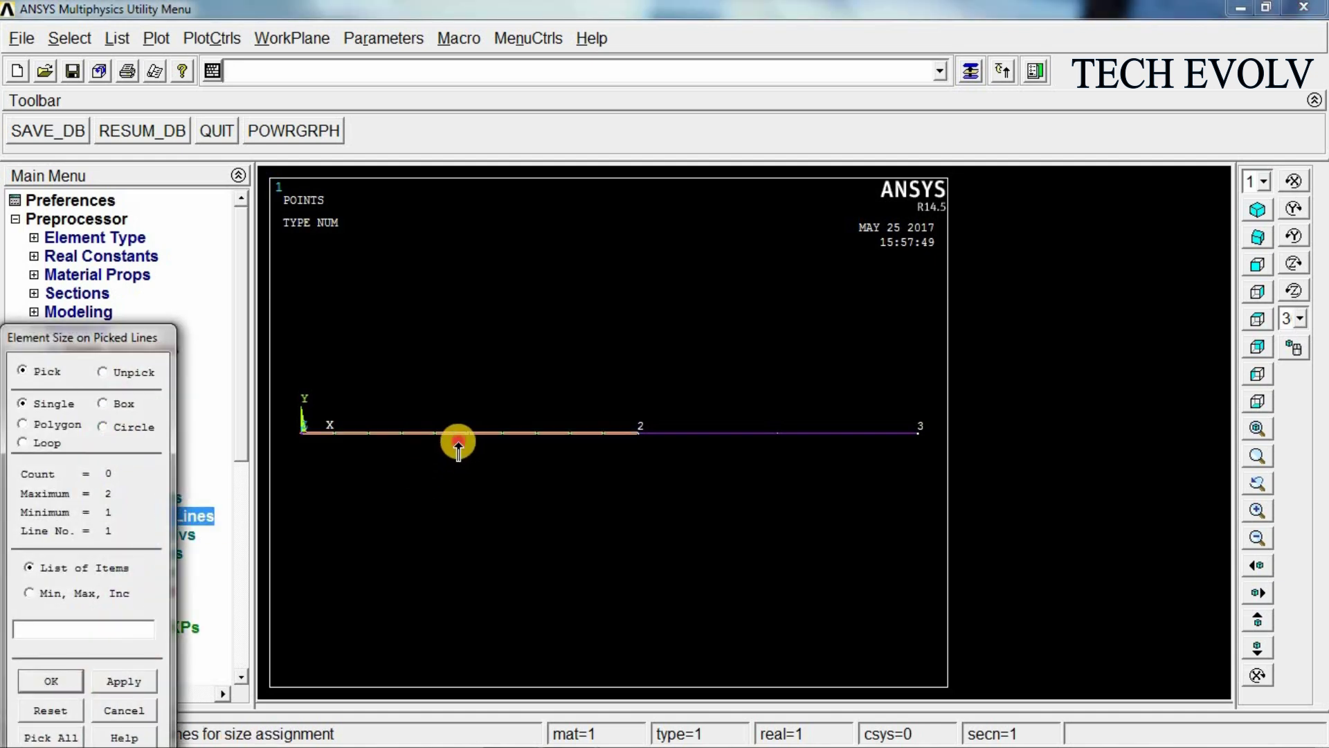
click(752, 454)
click(51, 680)
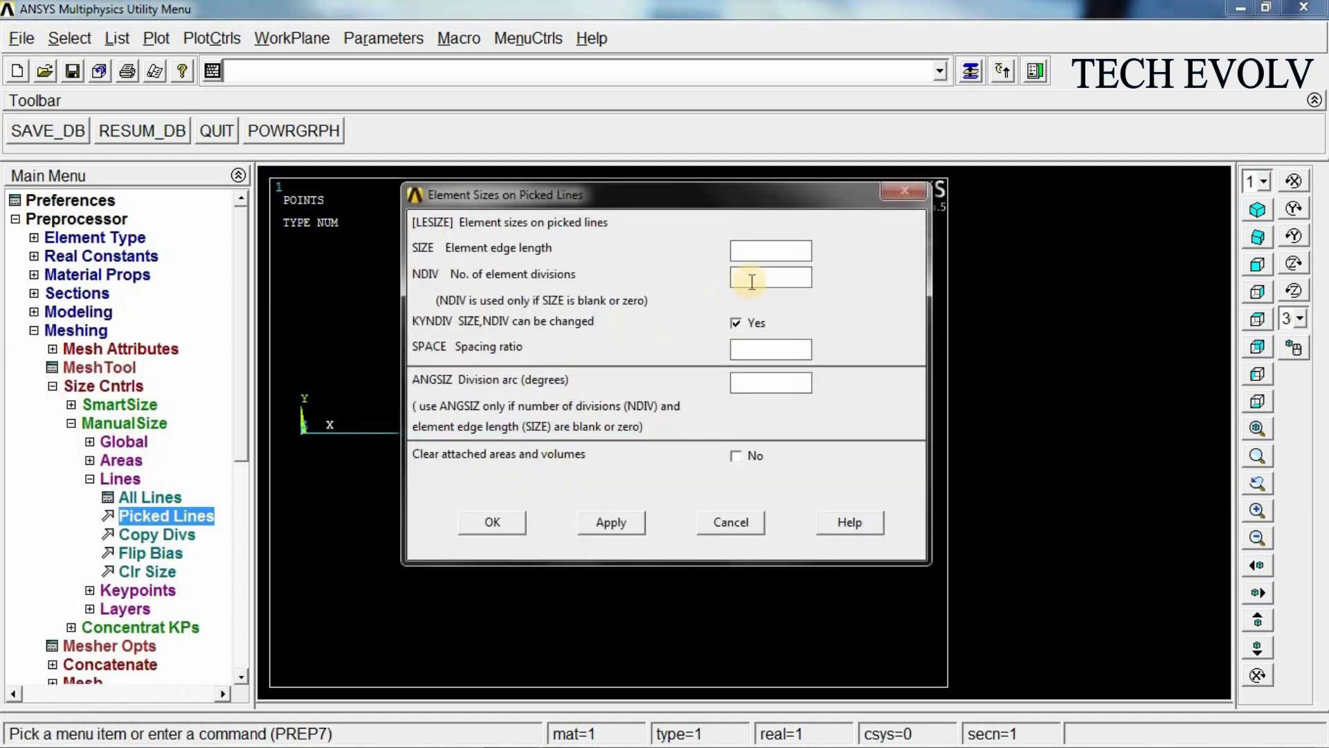
click(753, 280)
text(10)
click(493, 517)
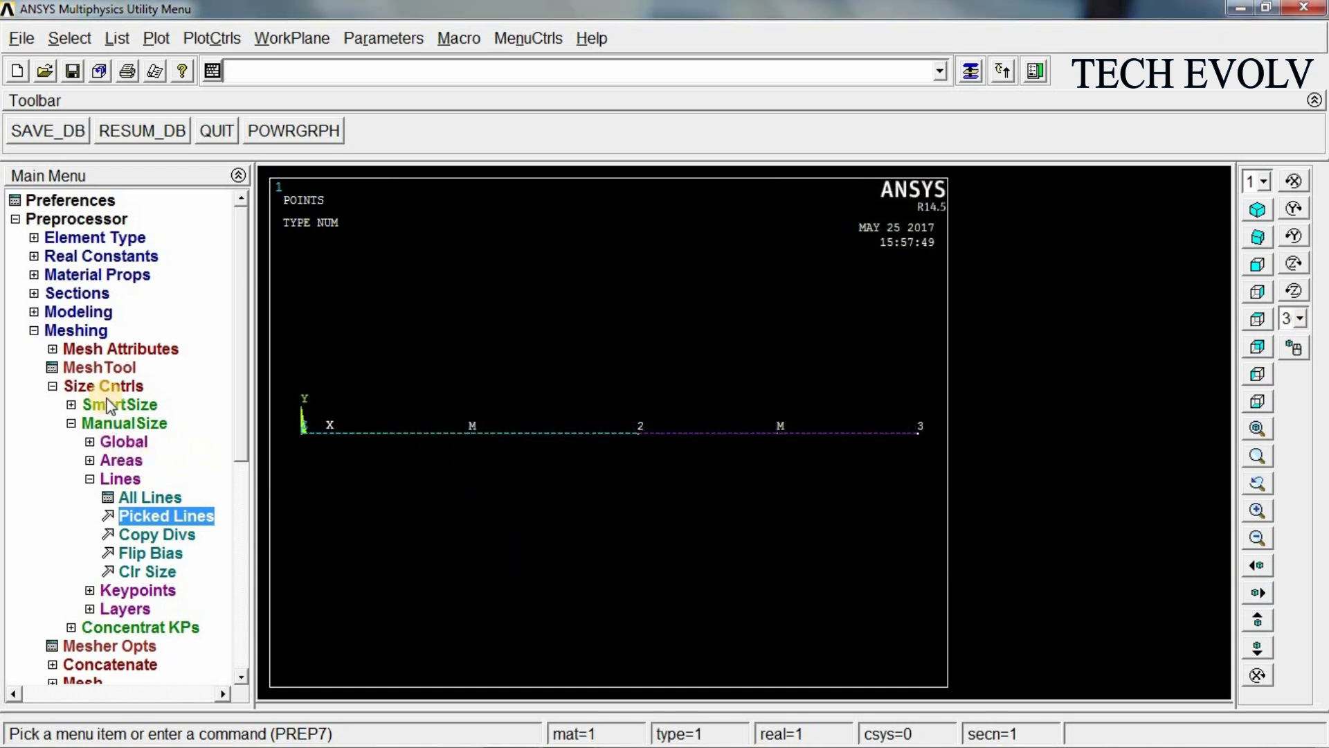
- Mesh both lines with the MeshTool
click(93, 367)
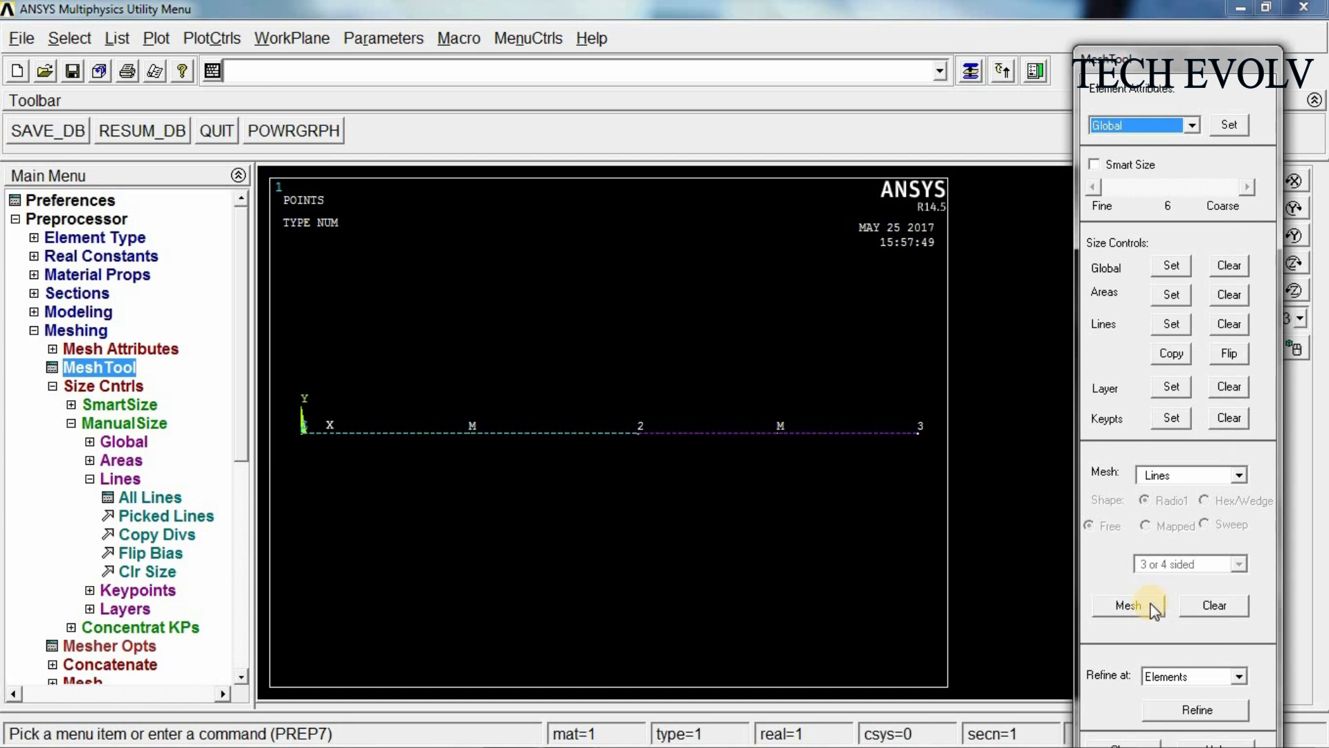
click(1135, 605)
click(536, 449)
click(678, 443)
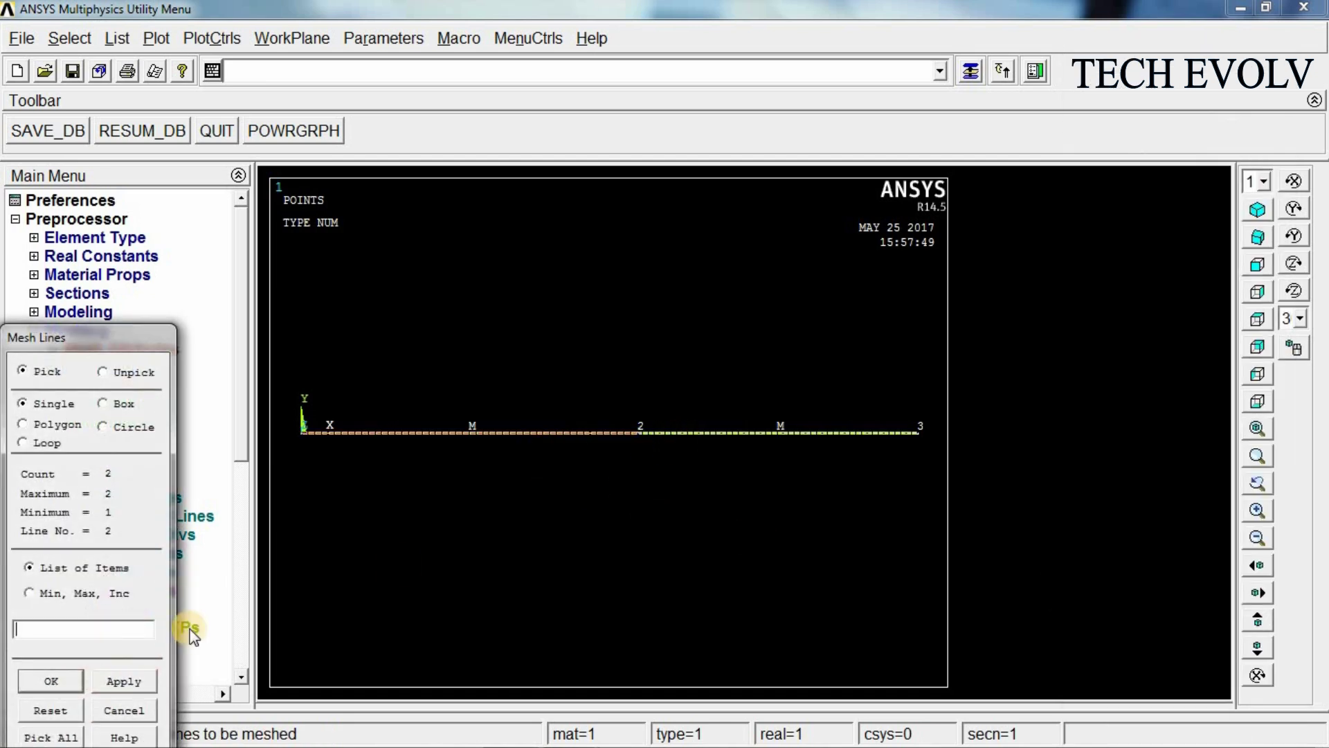
click(51, 680)
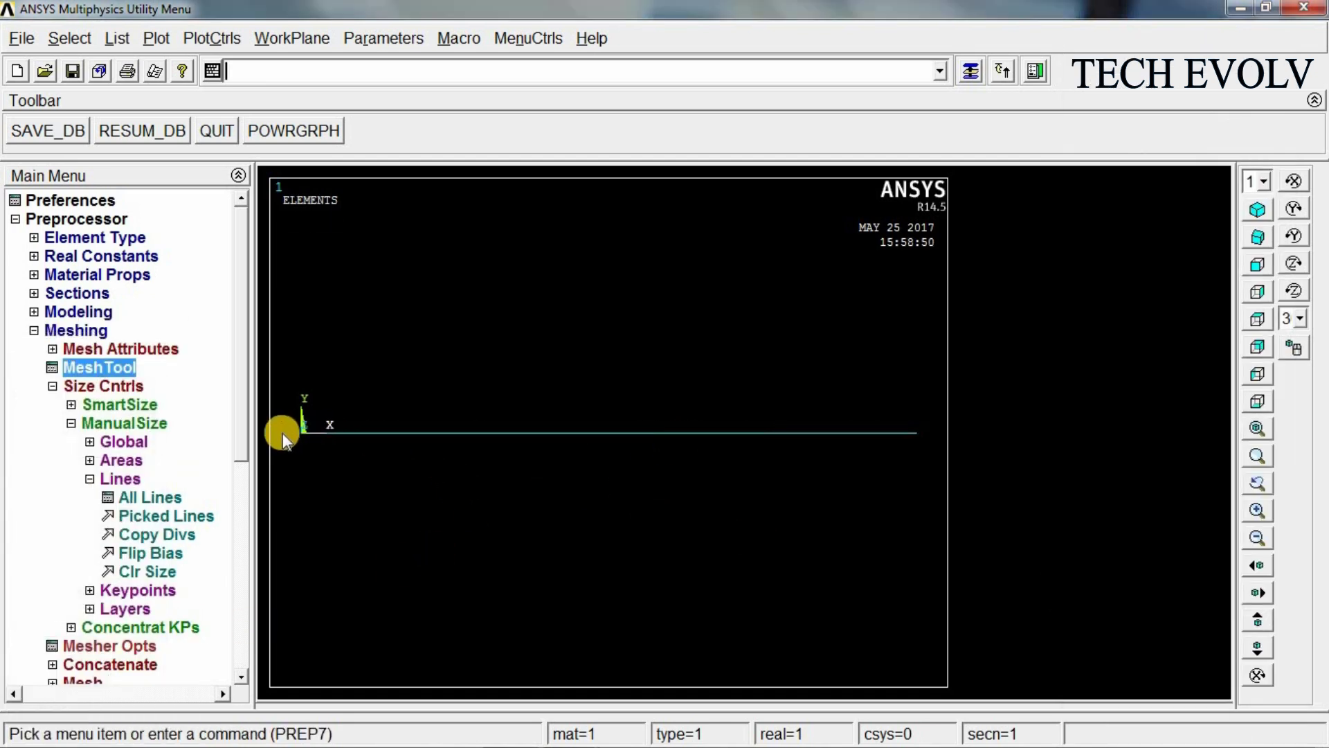
- Constrain all degrees of freedom at keypoint 1 on the bar's left end
click(59, 331)
click(60, 443)
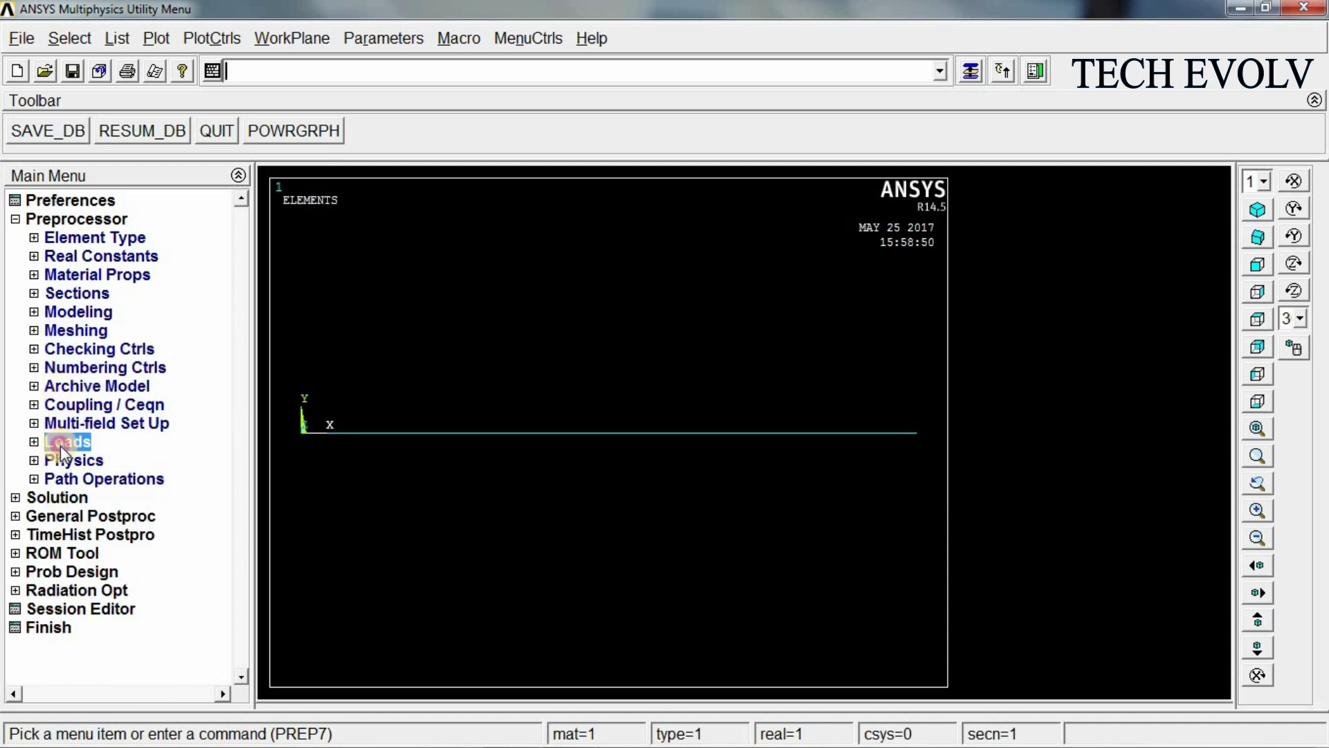
click(89, 481)
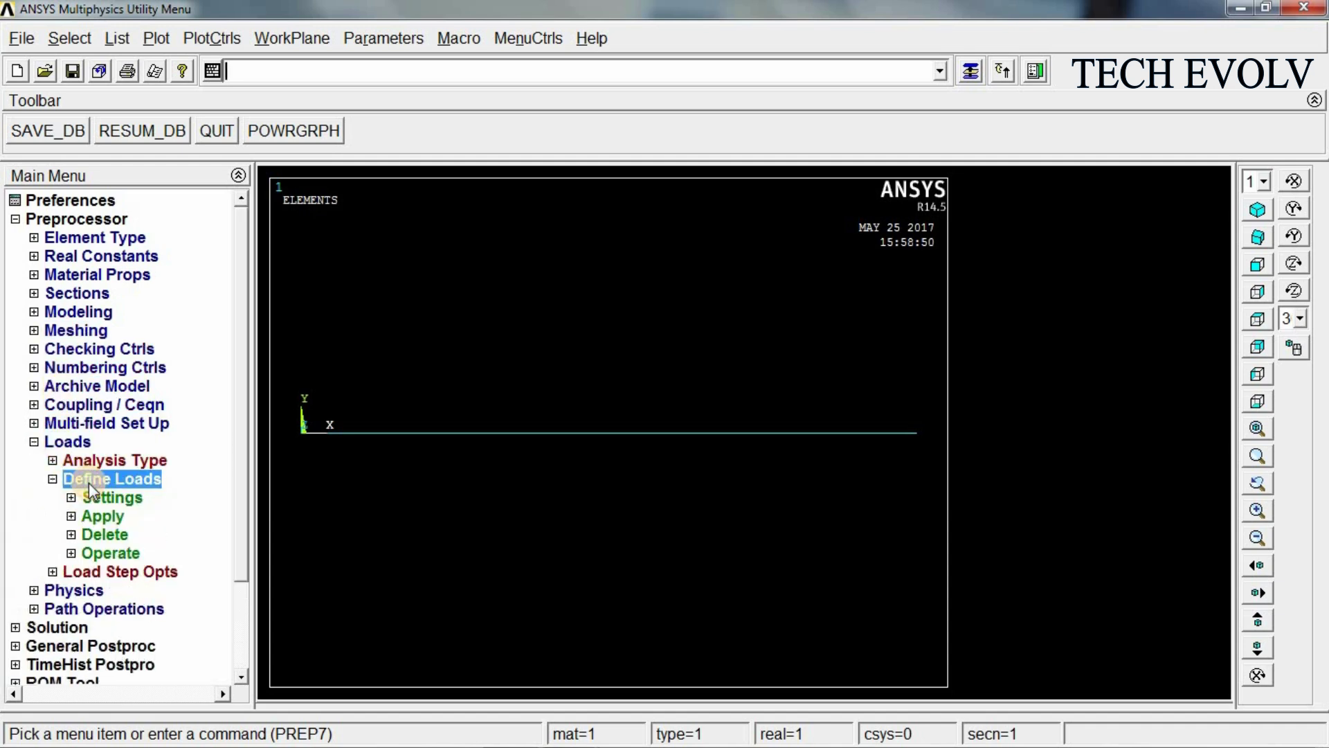
click(105, 517)
click(119, 538)
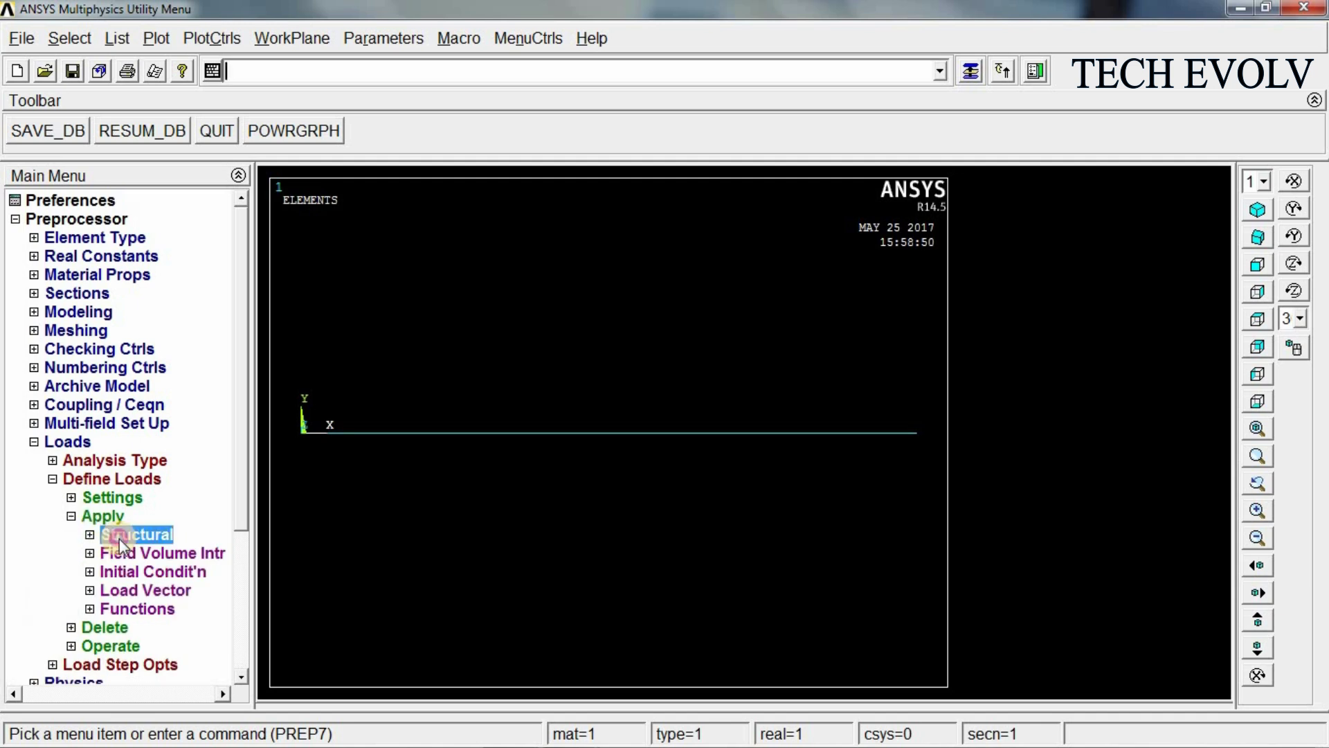
click(134, 555)
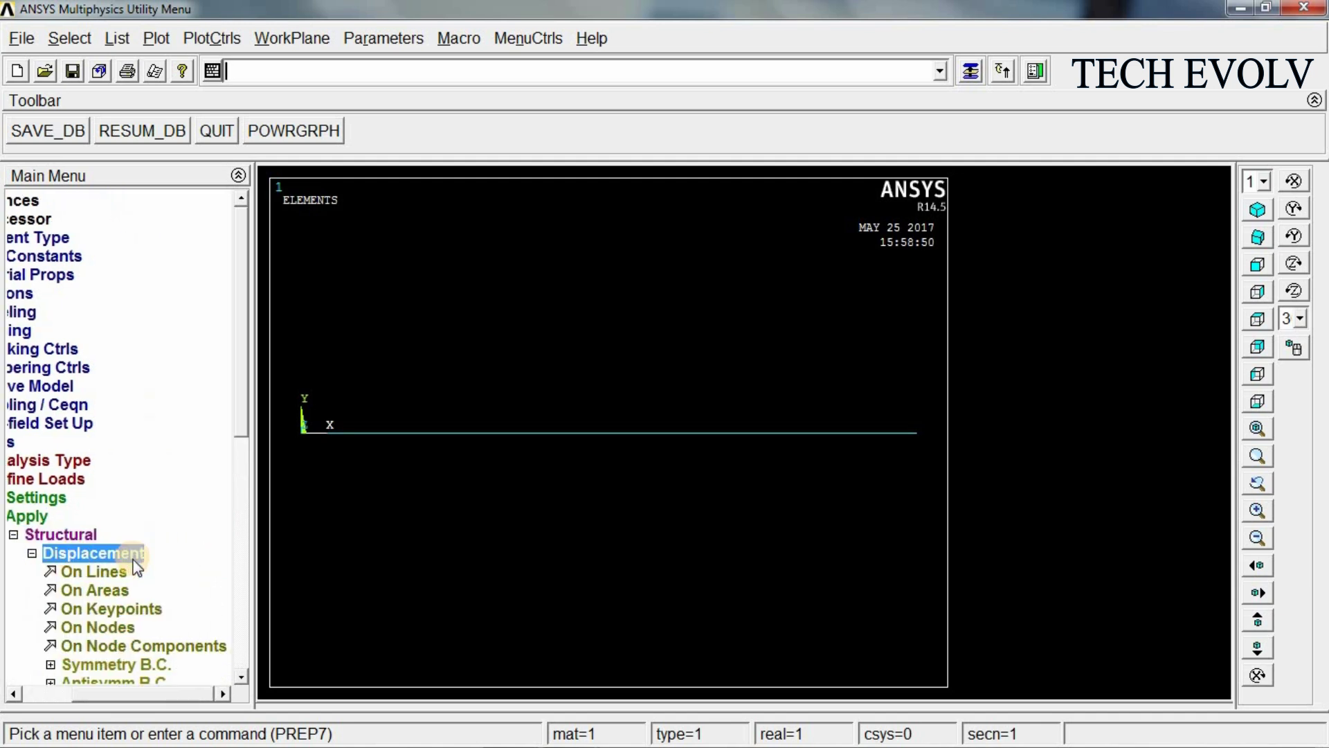
click(109, 610)
click(304, 433)
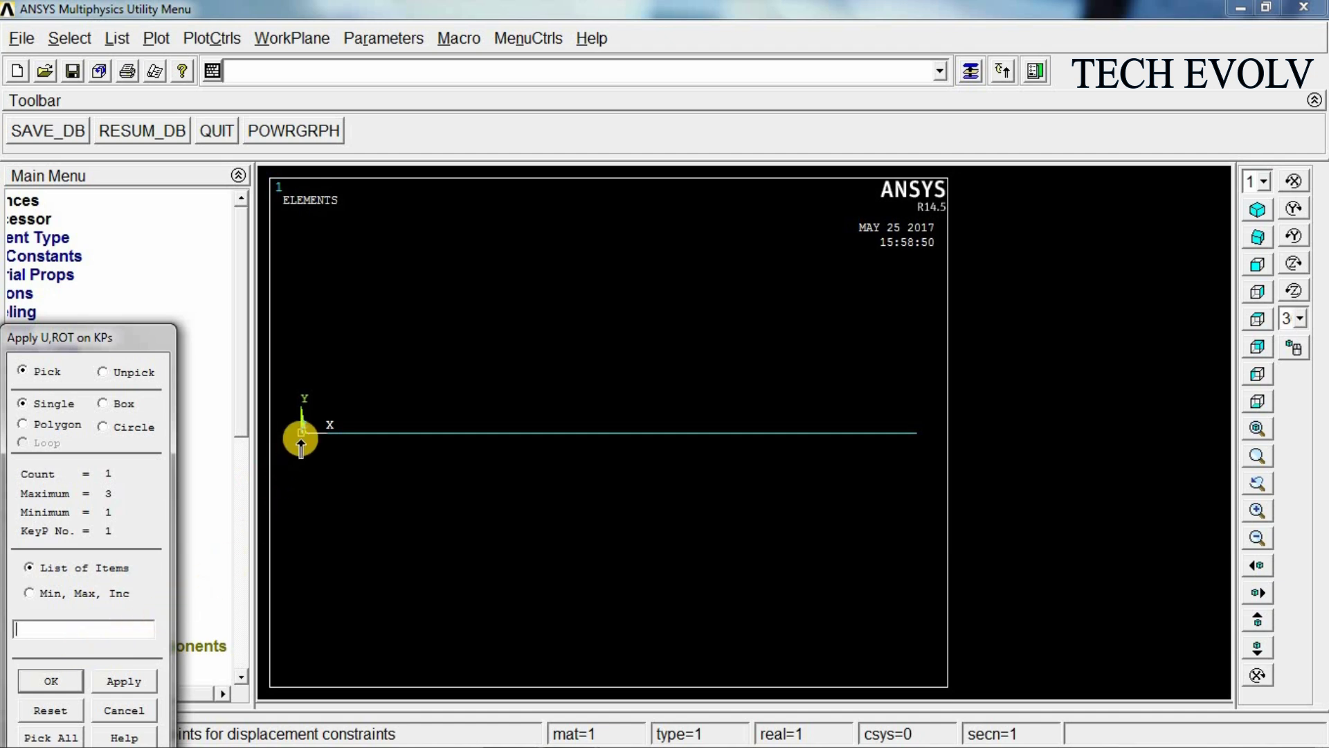
click(52, 680)
click(759, 279)
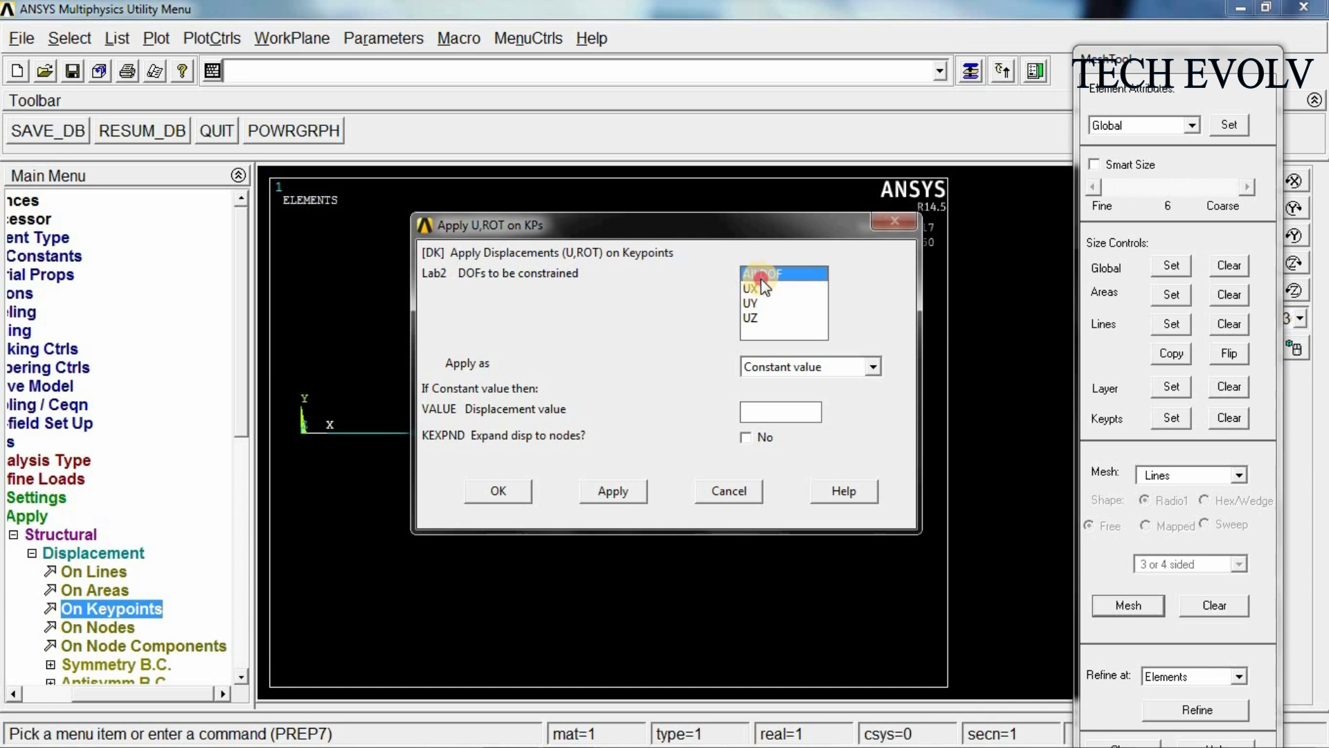
click(511, 491)
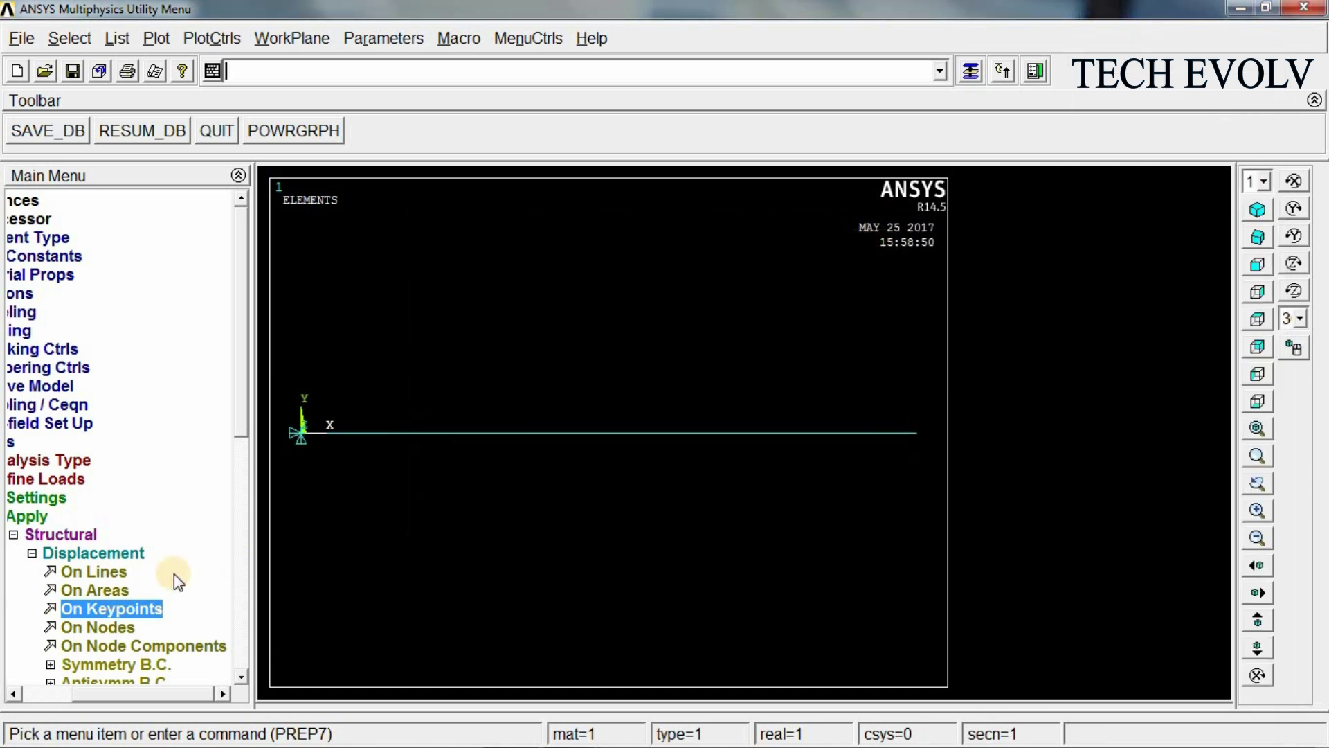
- Apply an FX force of 500 at keypoint 3 on the bar's right end
click(352, 461)
click(104, 553)
click(122, 574)
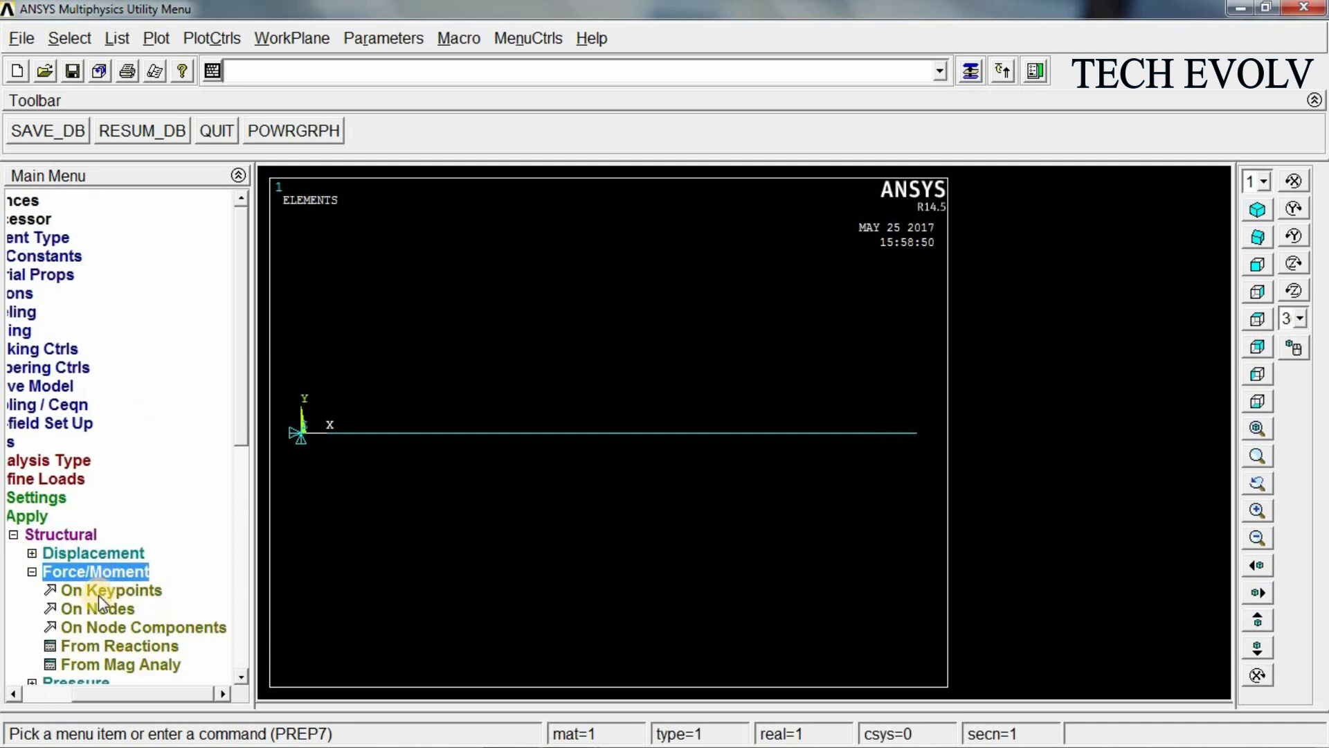
click(108, 592)
click(918, 432)
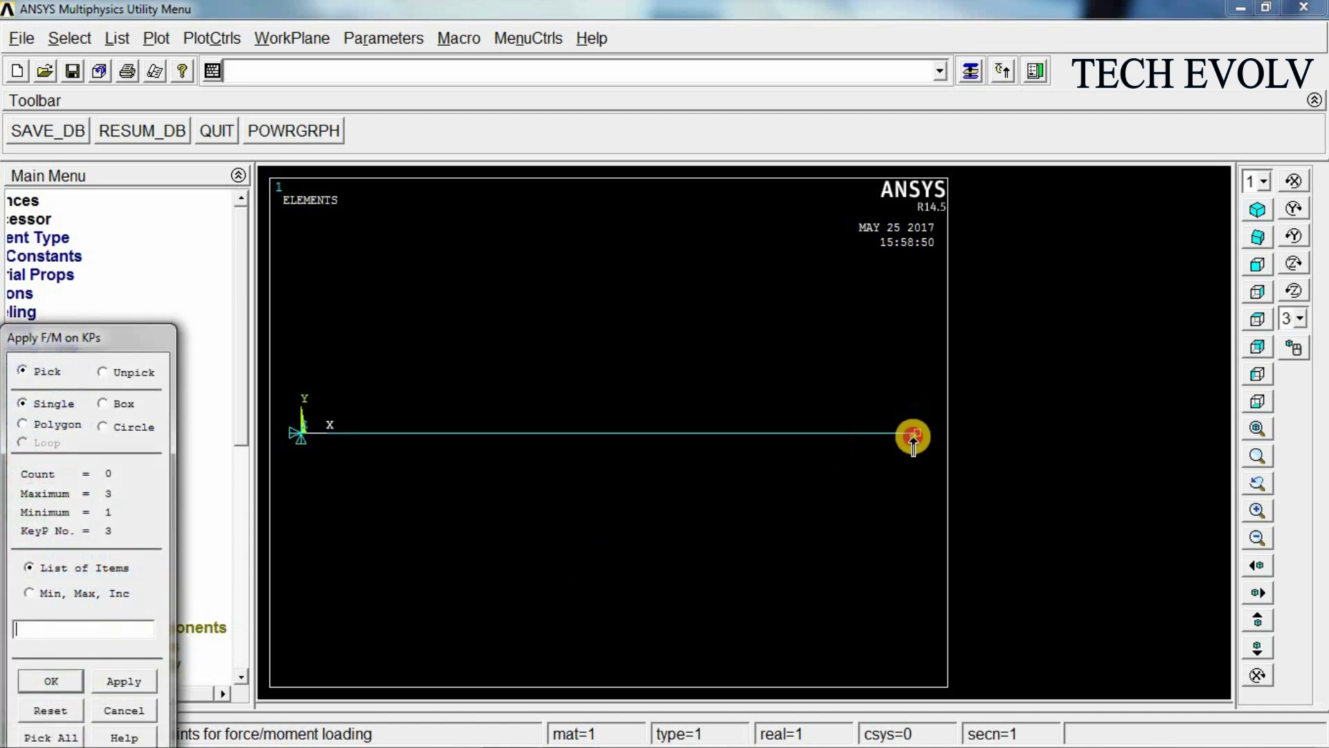
click(63, 684)
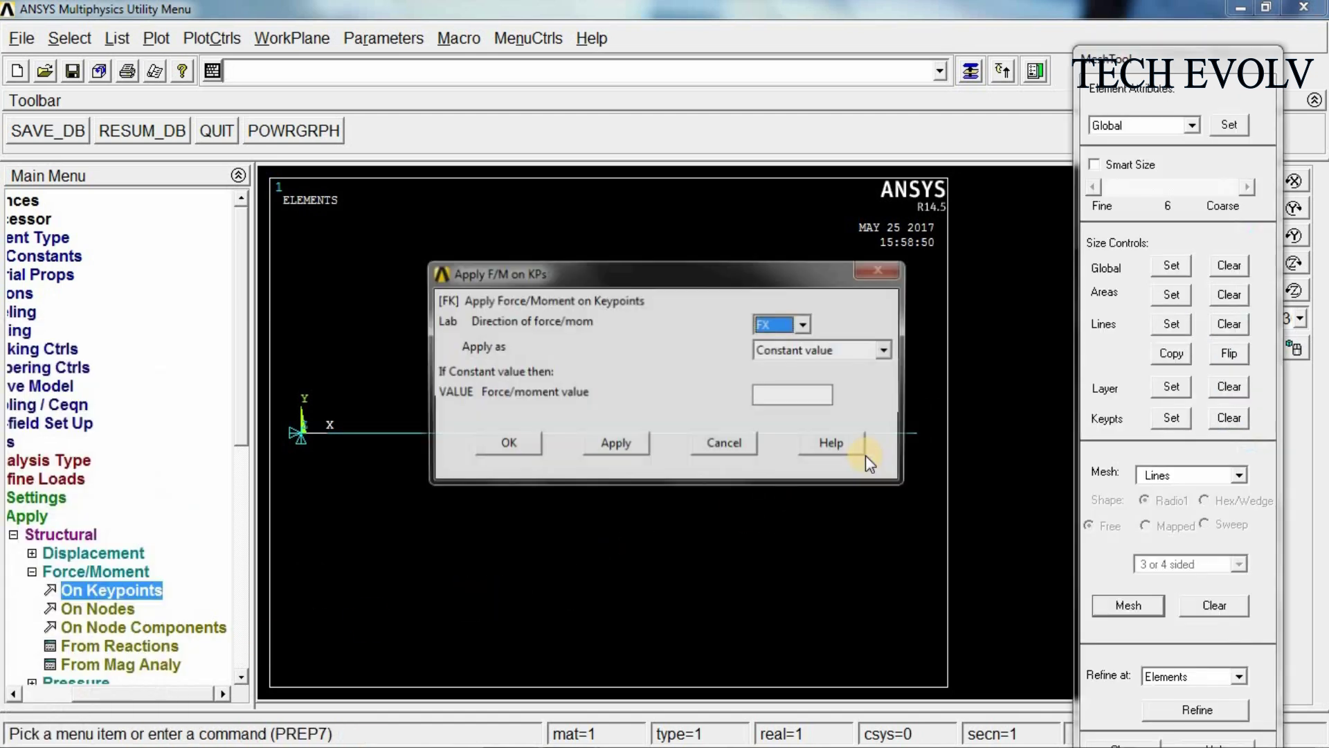
click(800, 393)
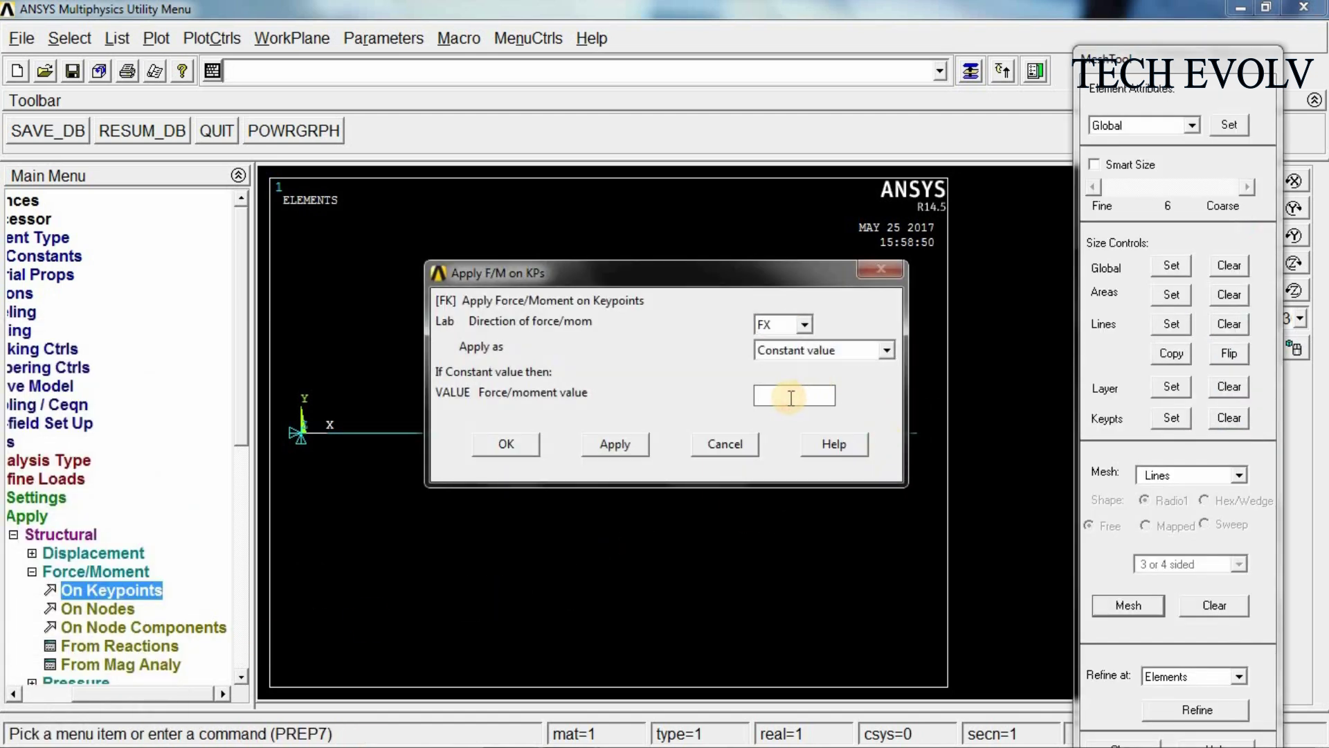
text(500)
click(513, 446)
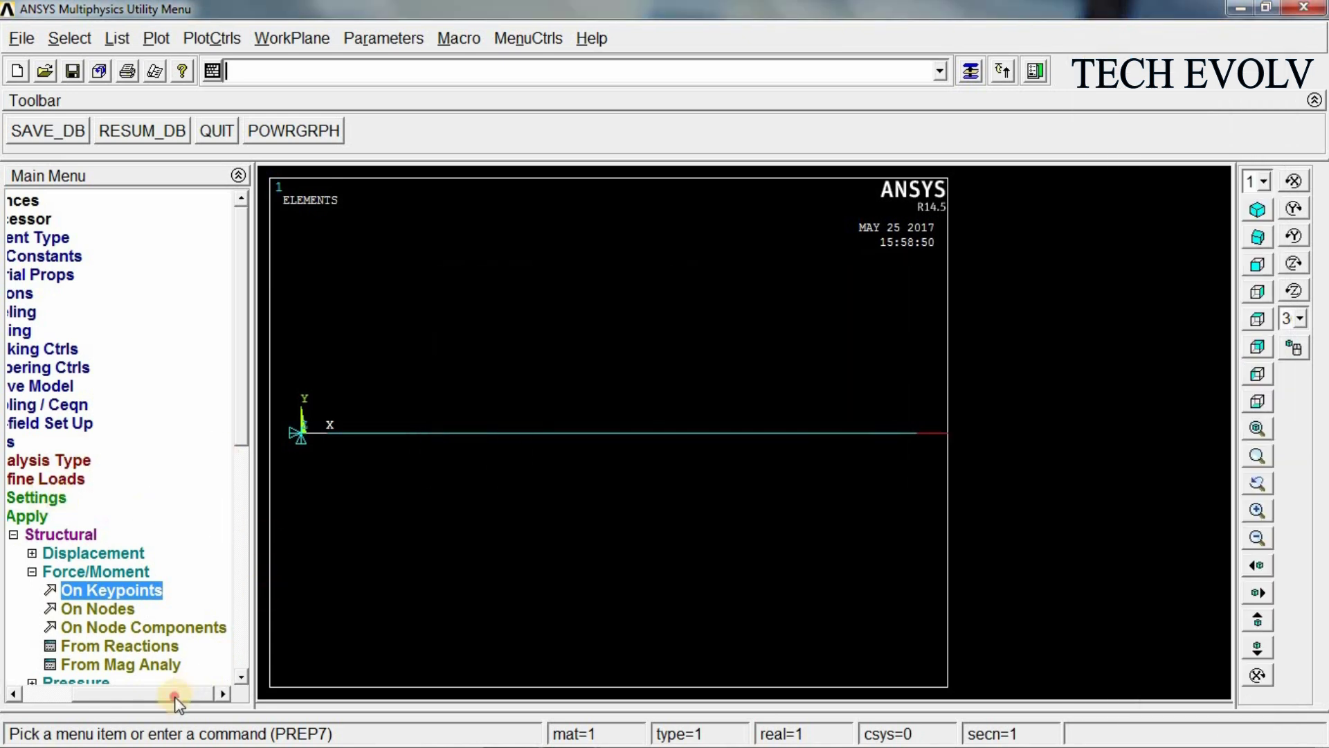
- Solve the current load step, then dismiss the solution-done note and status listing
drag(179, 703, 121, 703)
click(47, 439)
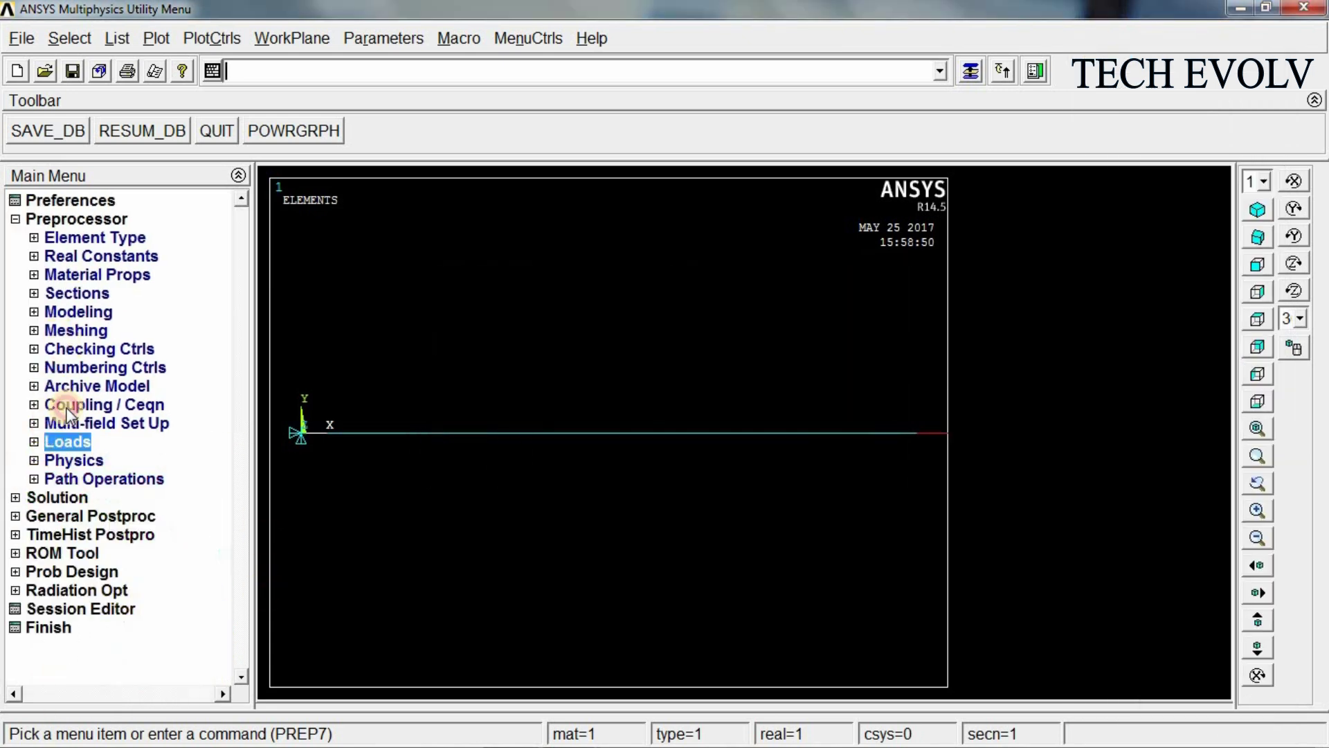
click(70, 219)
click(57, 237)
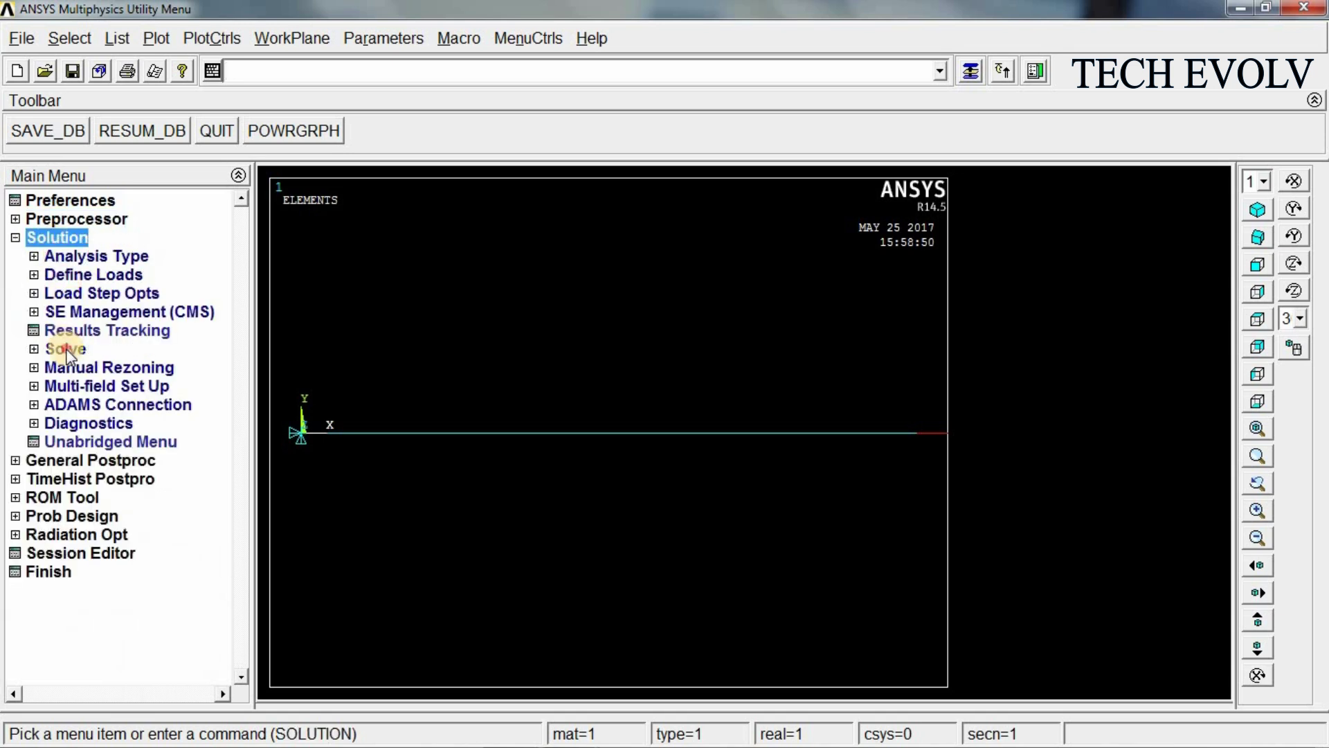
click(68, 351)
click(91, 368)
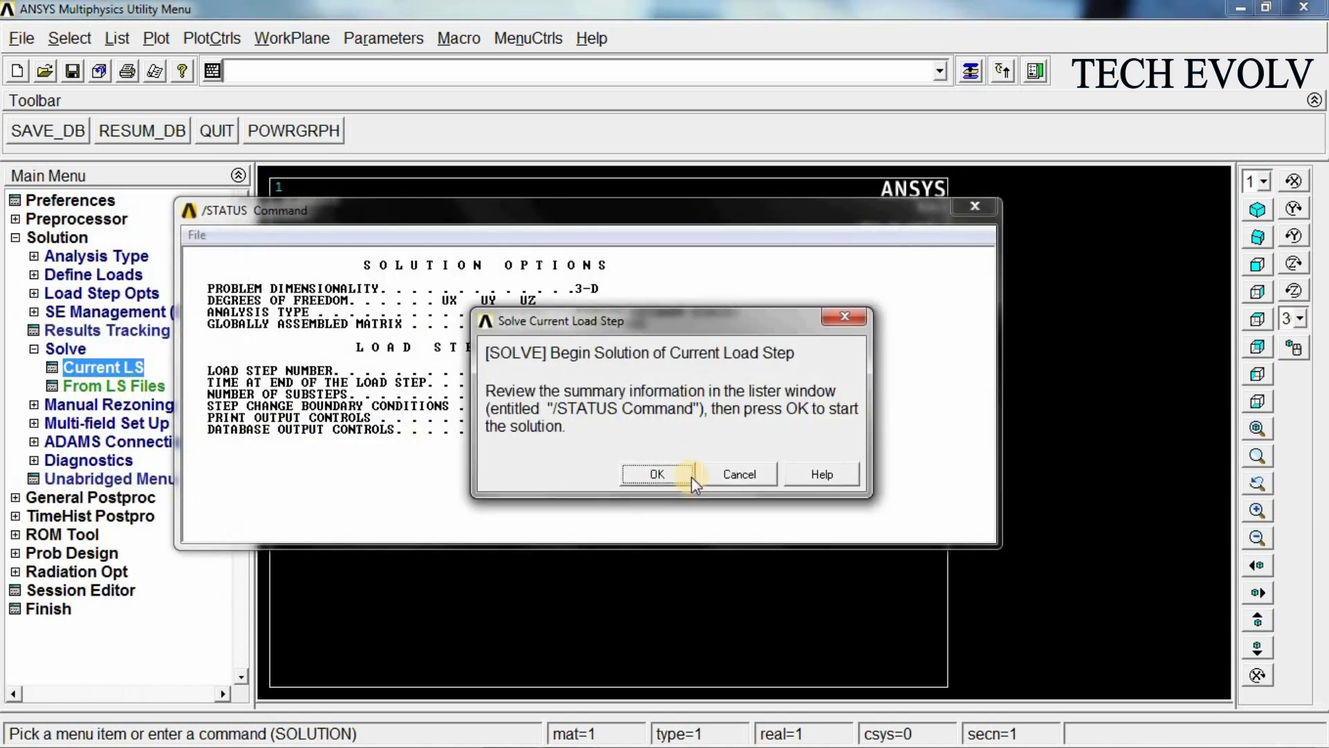
click(692, 476)
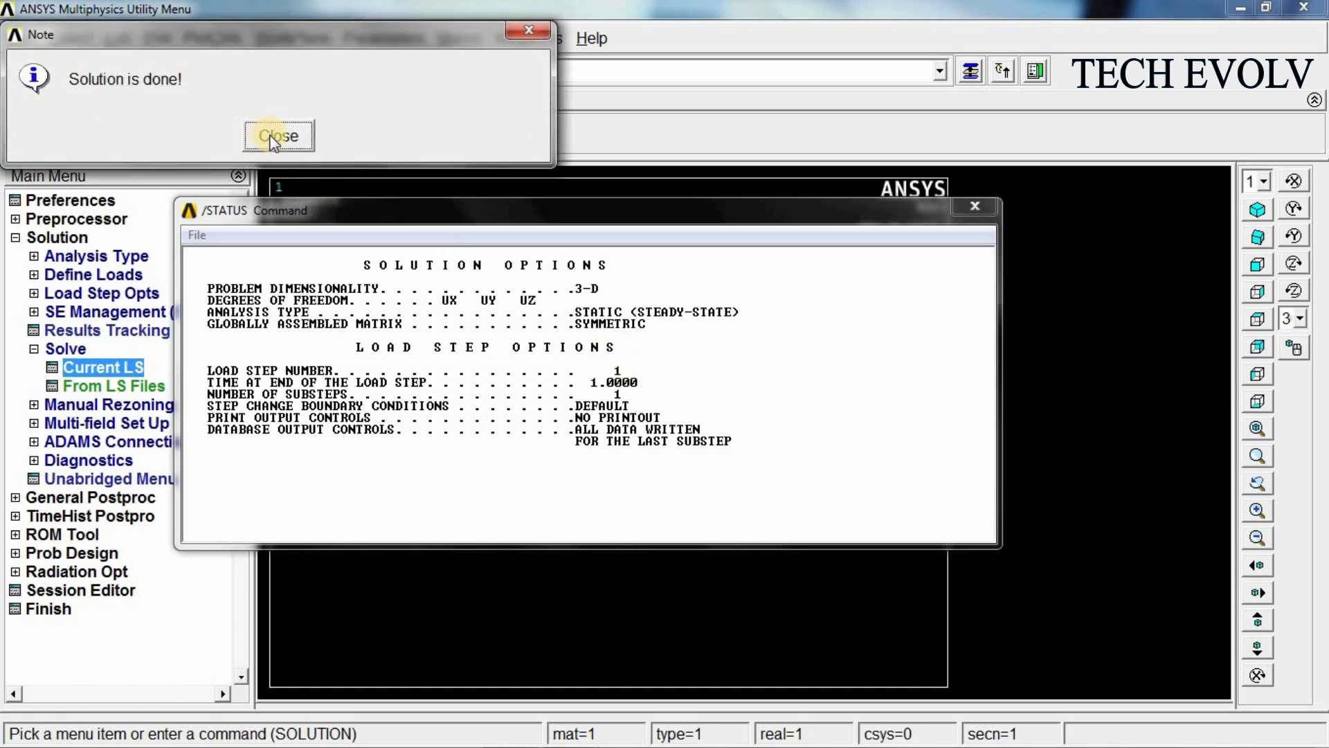
click(274, 138)
click(976, 206)
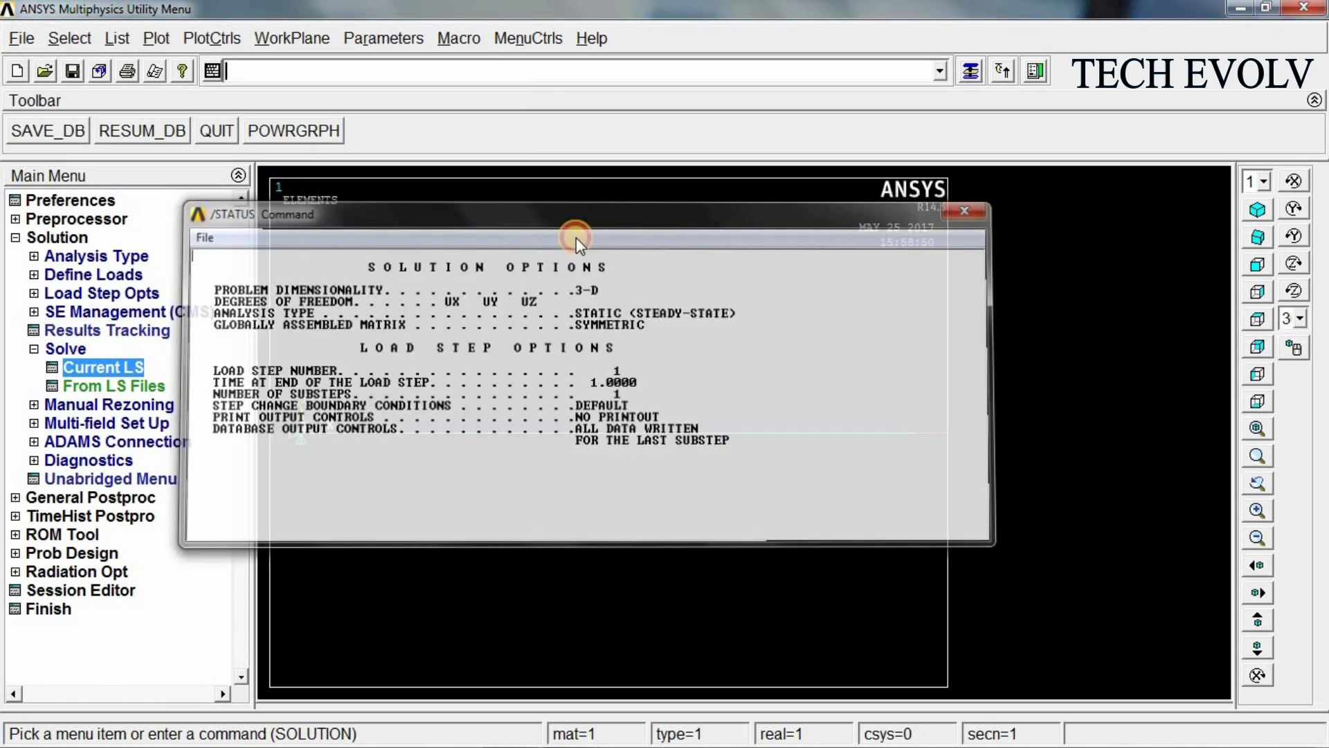
- Define element table item LS1 from the sequence-number result LS, 1
click(59, 237)
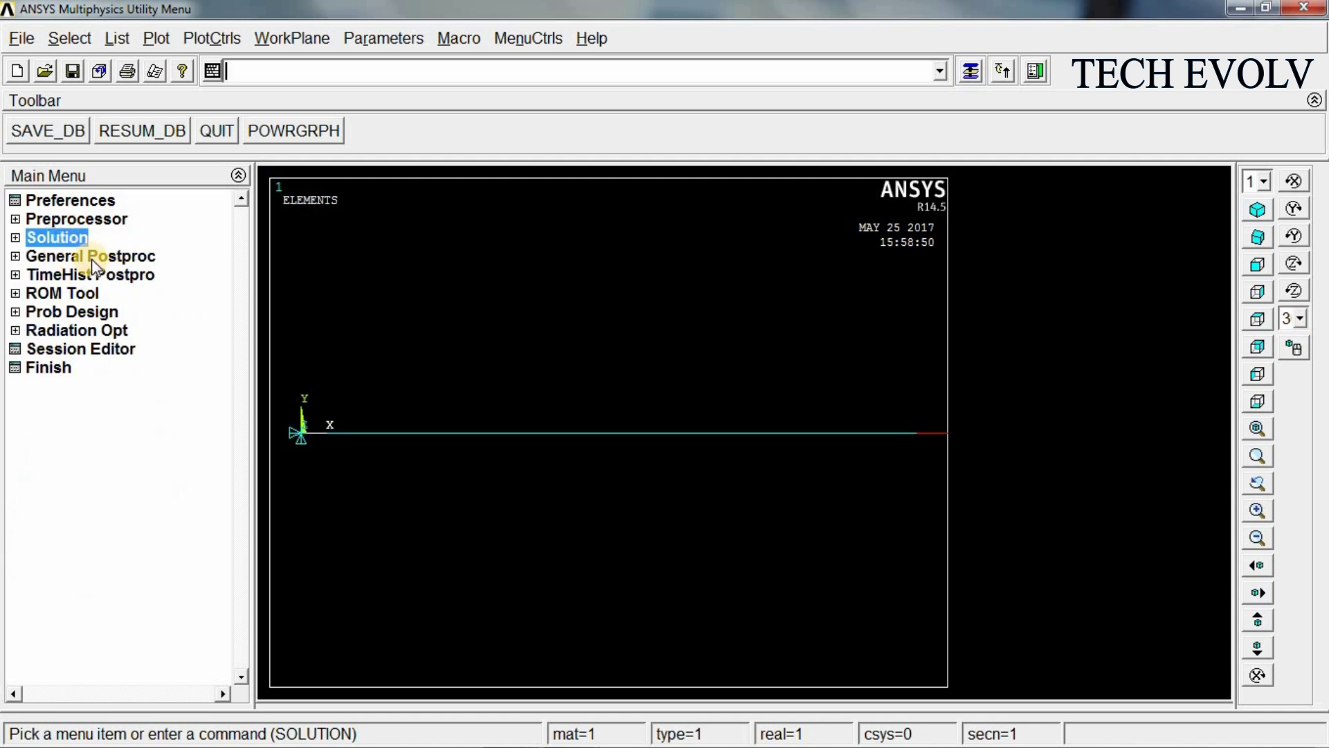
click(93, 263)
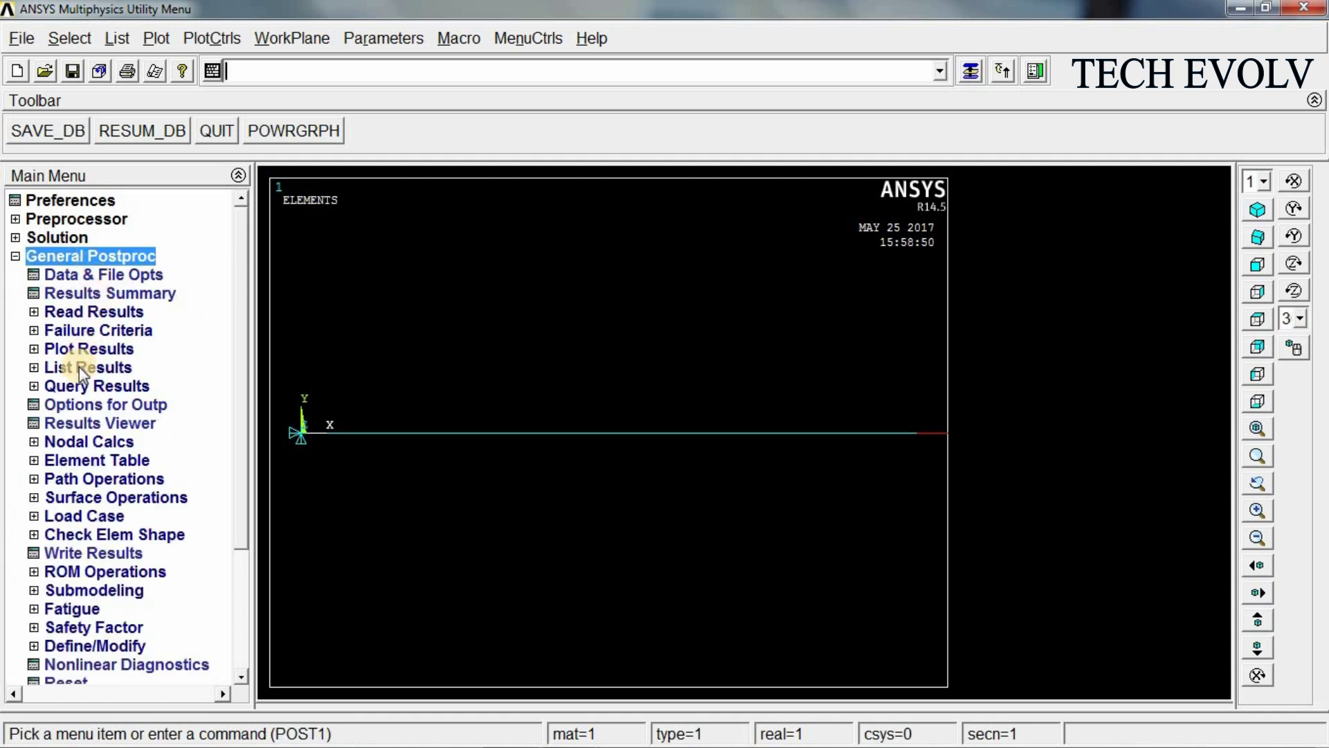
click(80, 460)
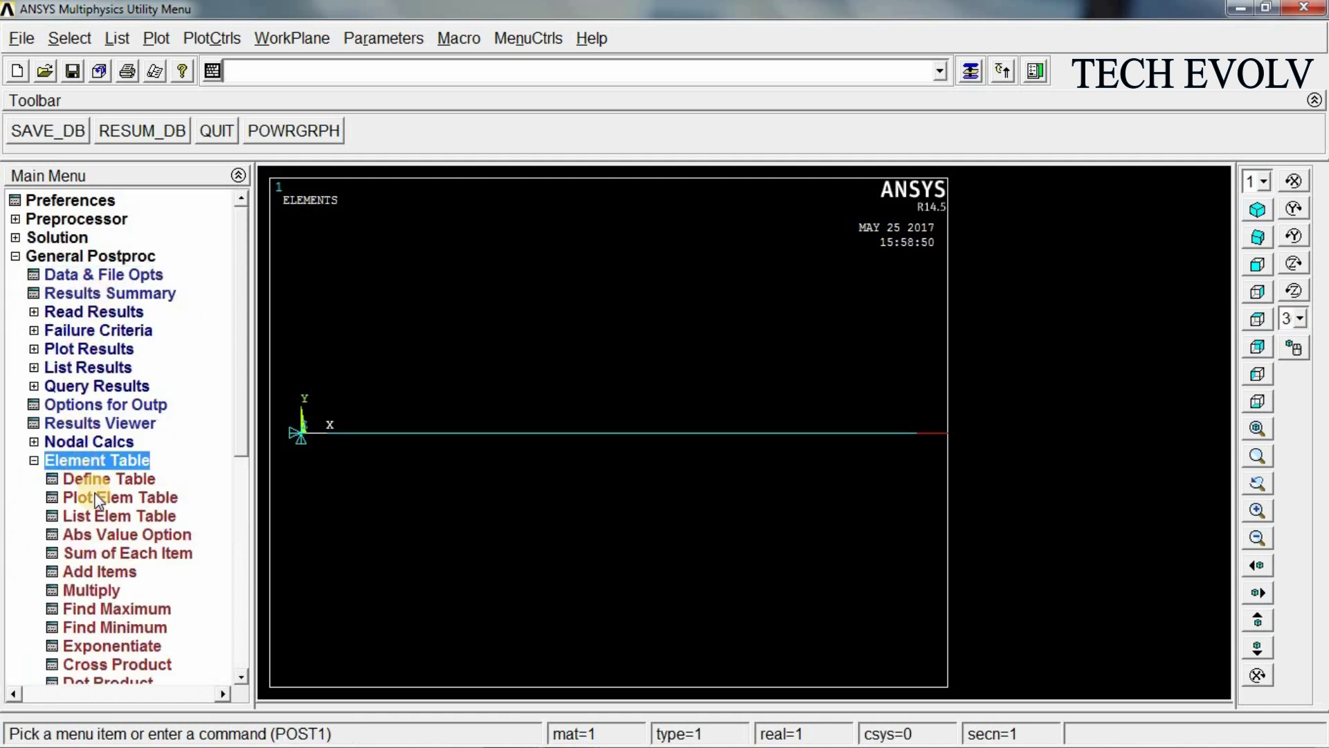
click(92, 480)
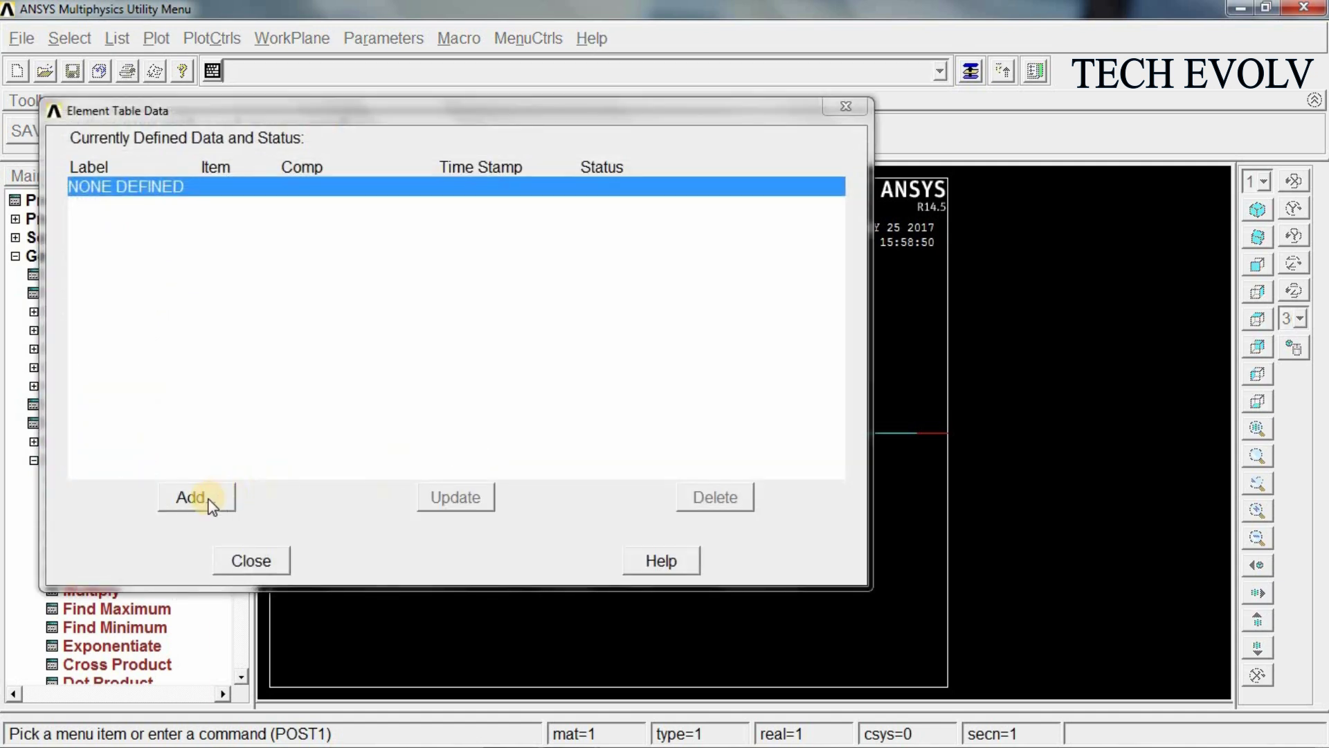
click(206, 498)
click(779, 392)
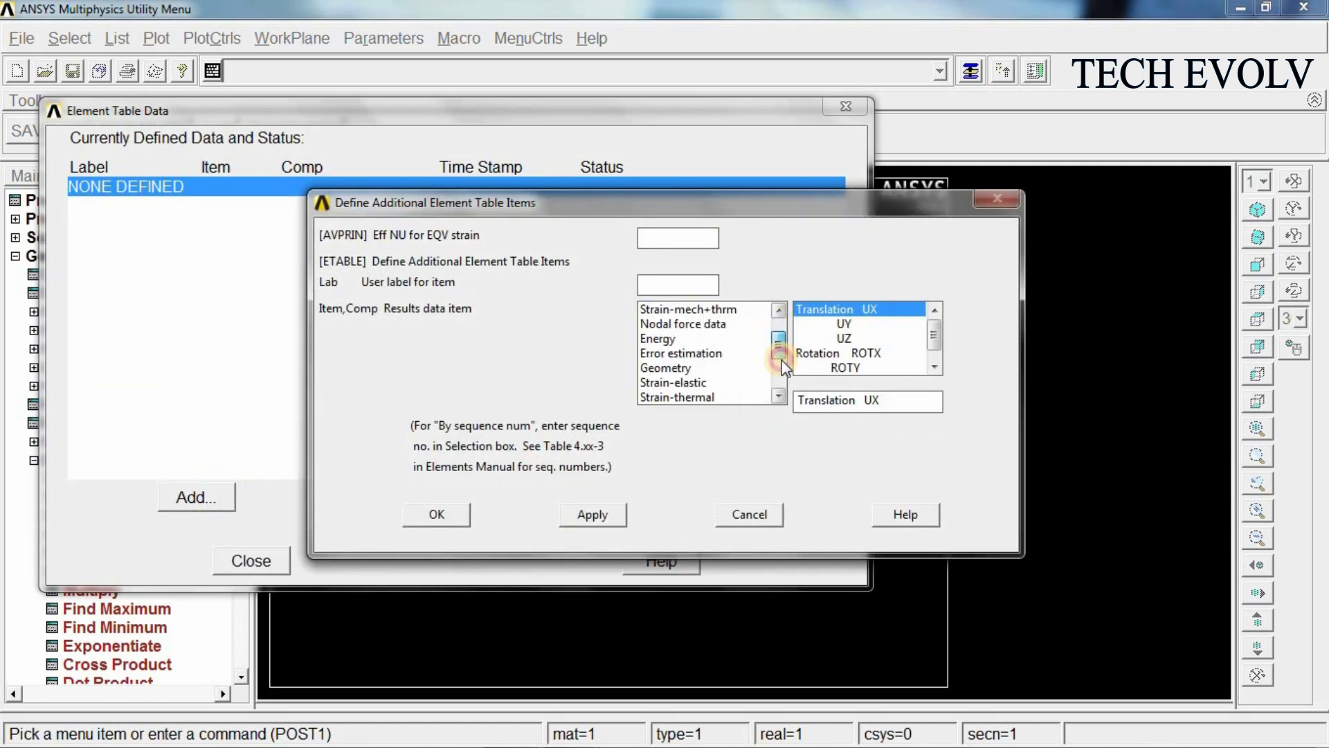
click(691, 397)
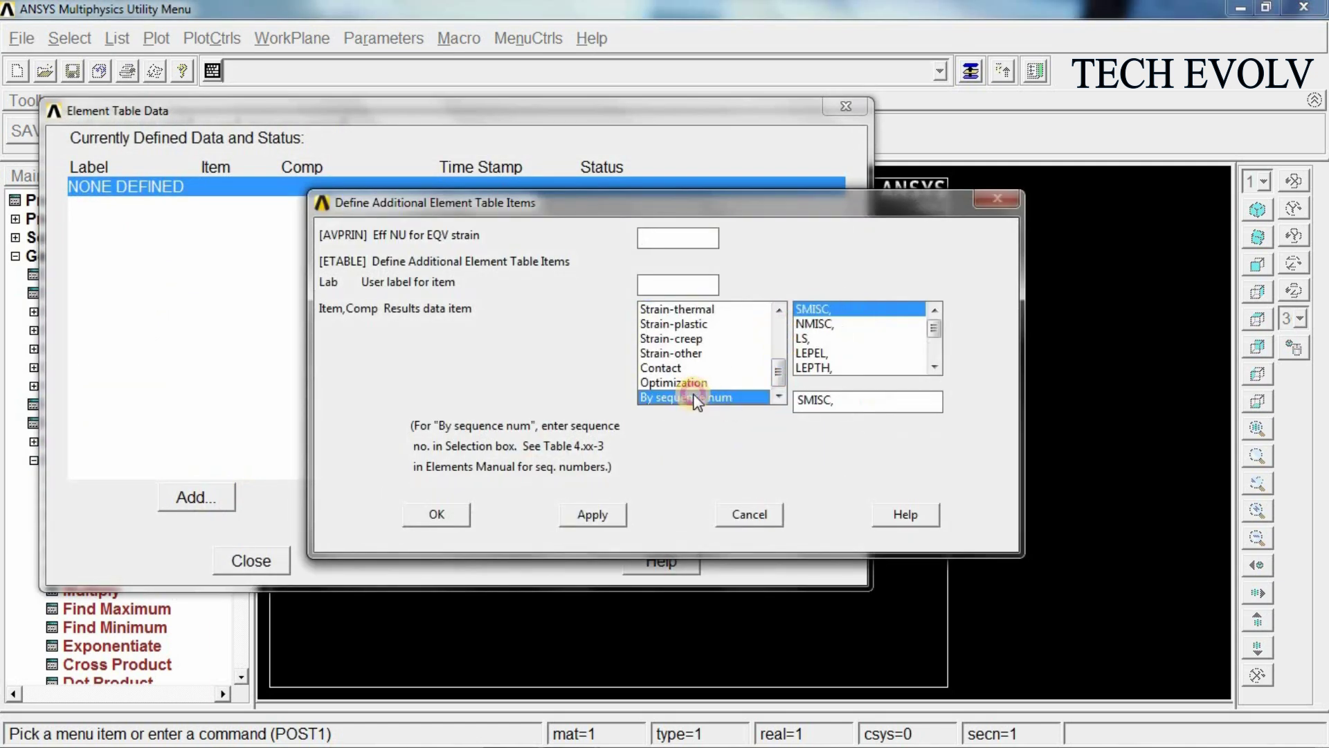
click(808, 339)
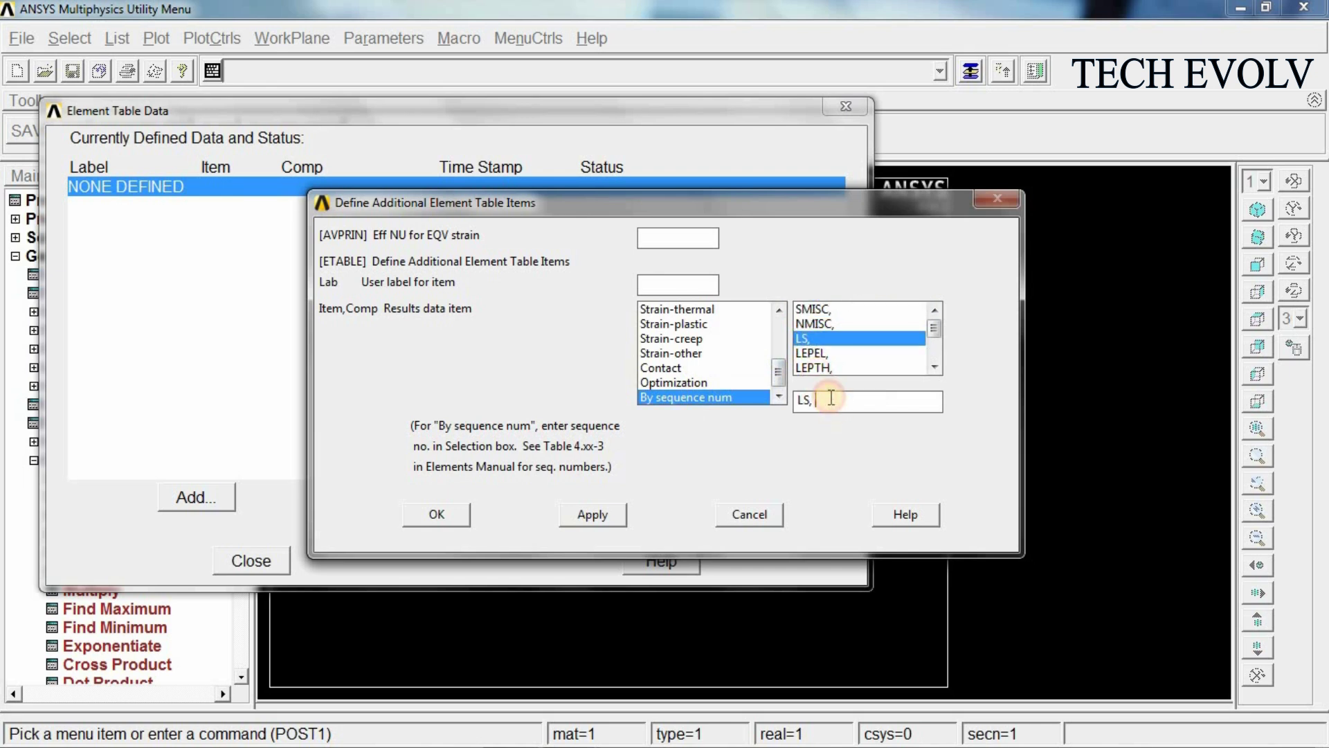
text(1)
click(457, 516)
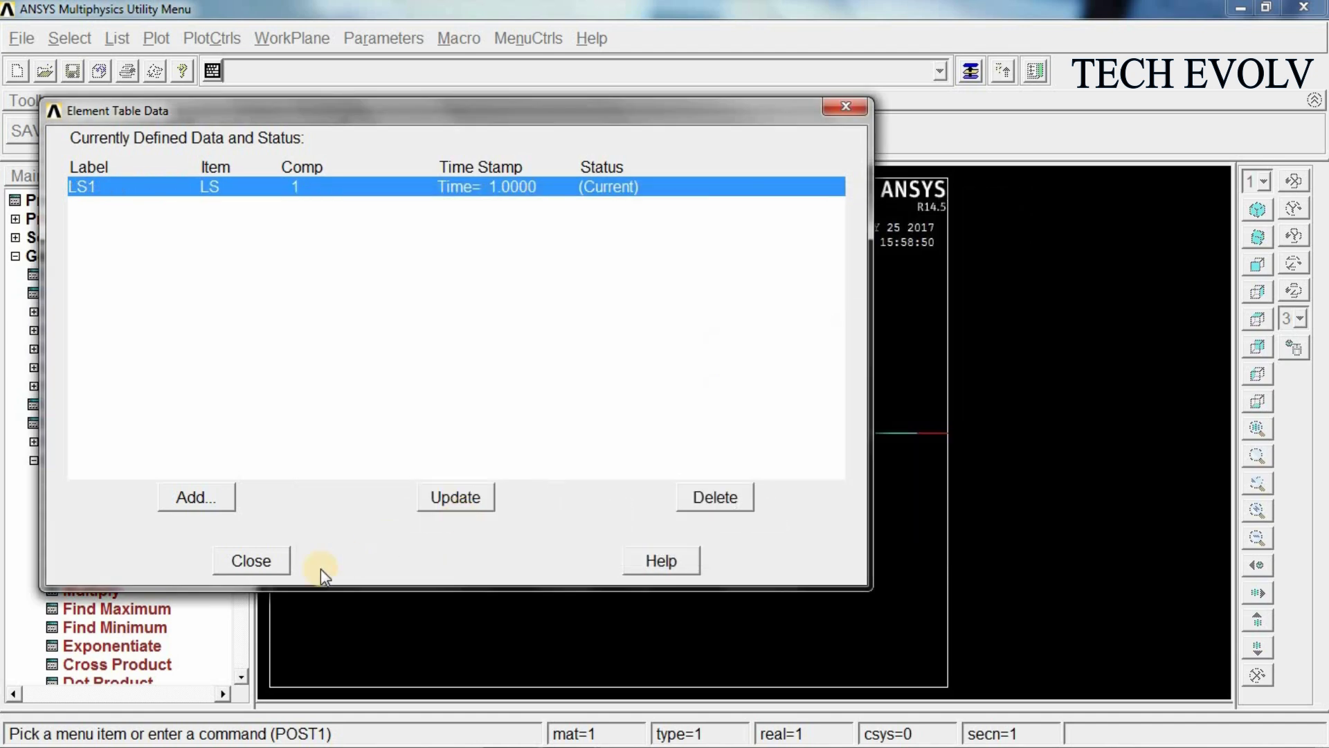
click(277, 564)
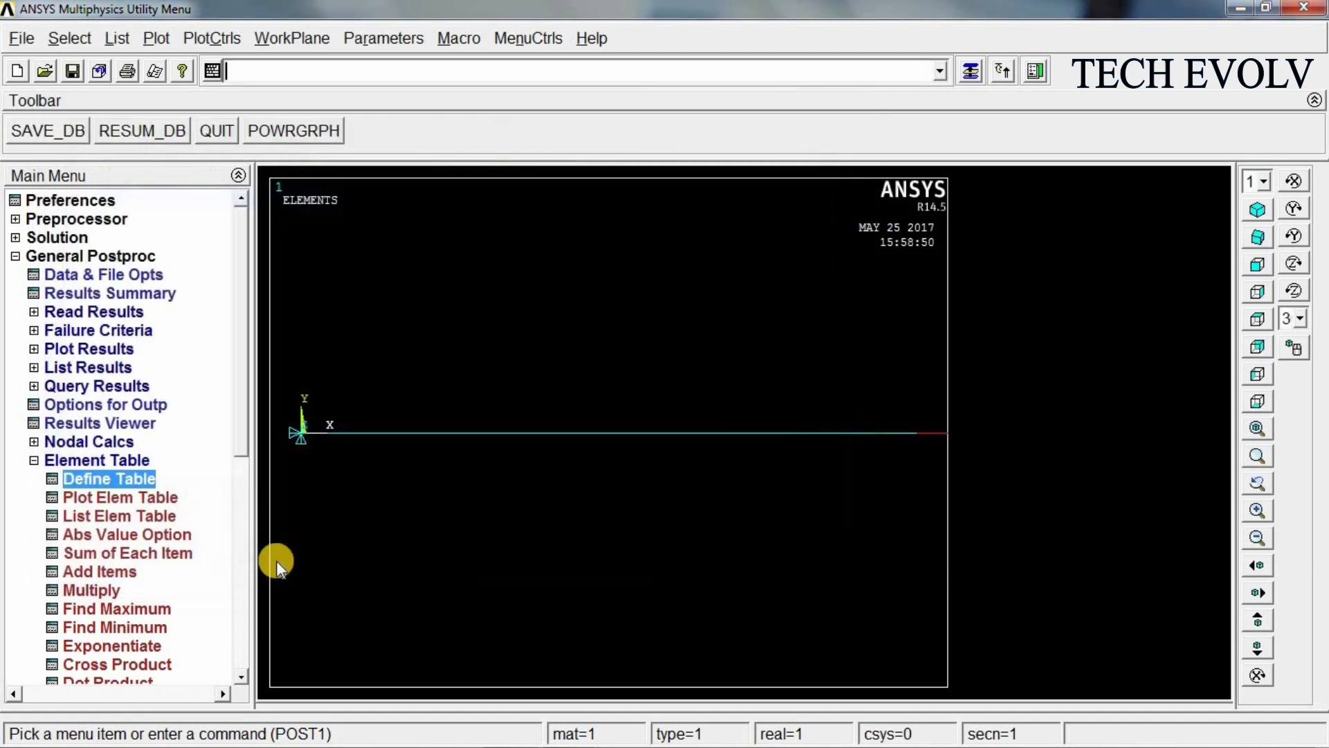
- Plot the nodal displacement vector sum contour, peaking at 0.007619 at the bar's right end
click(75, 351)
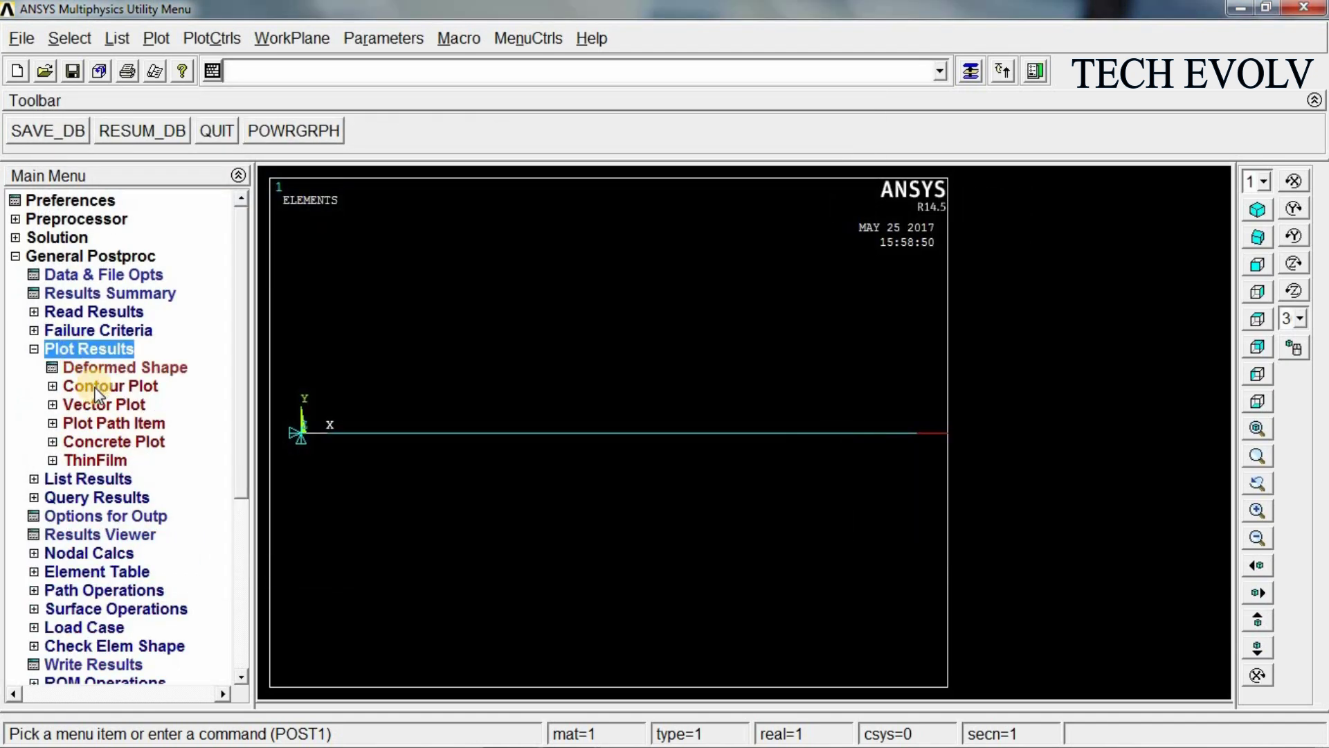
click(94, 387)
click(109, 410)
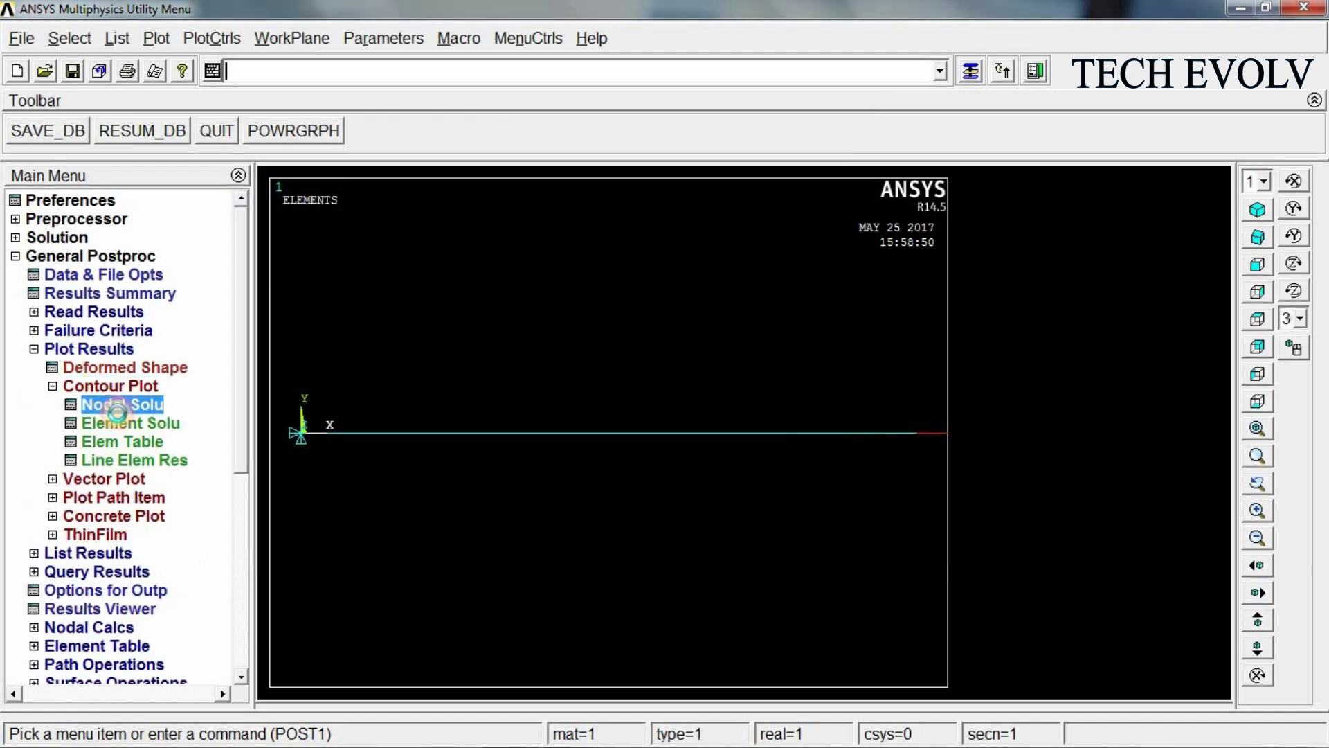
click(488, 166)
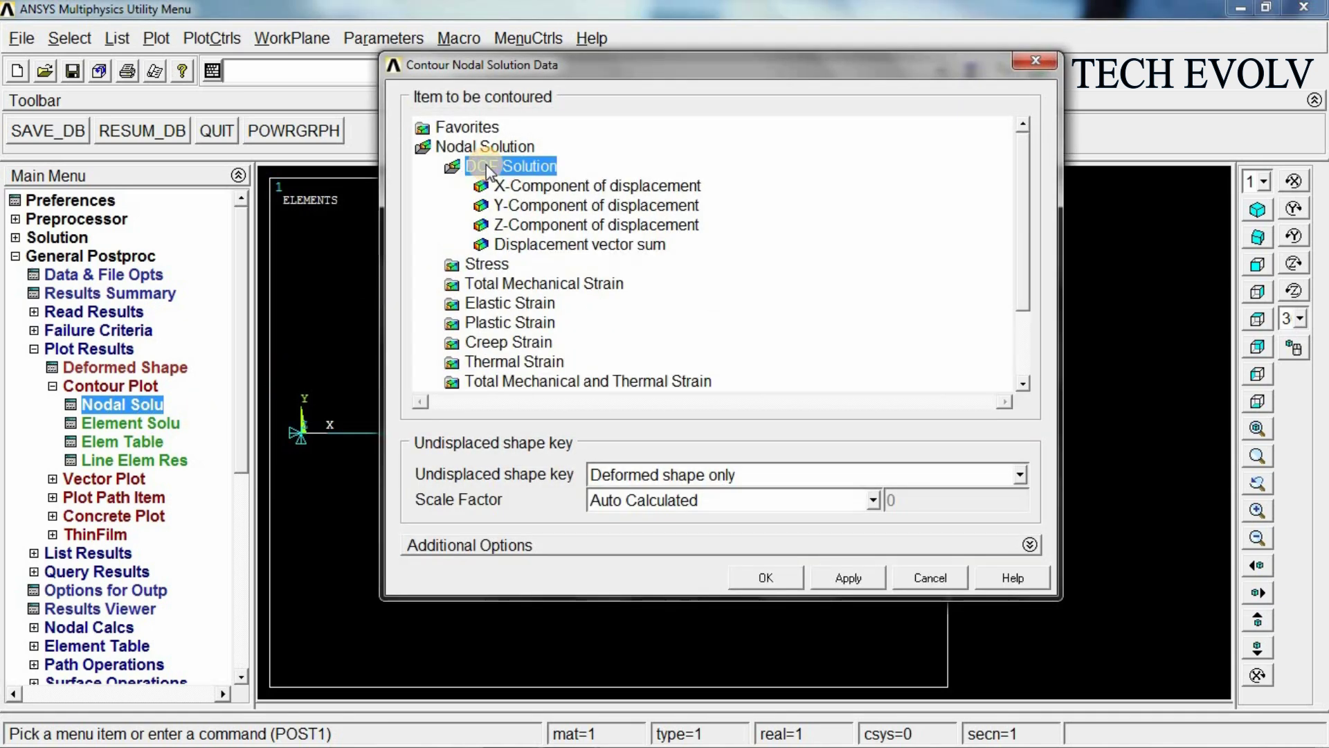
click(529, 246)
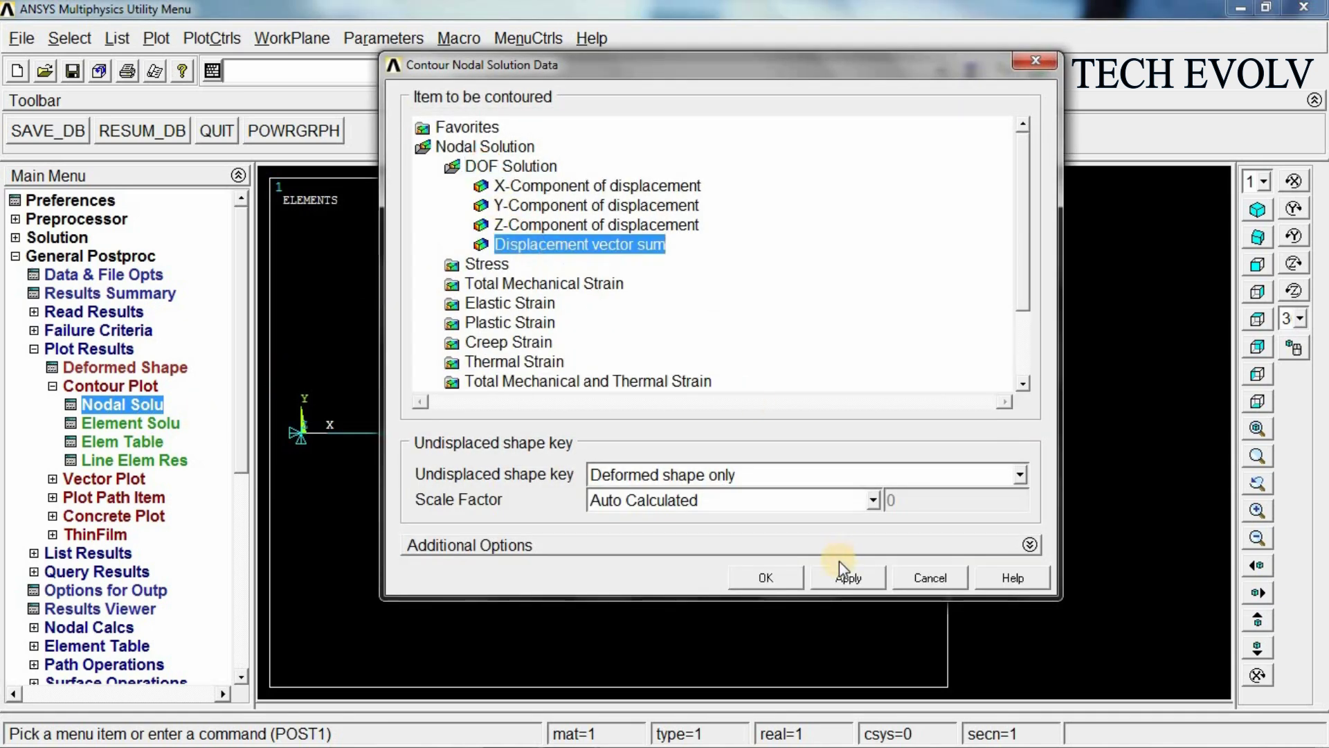
click(769, 579)
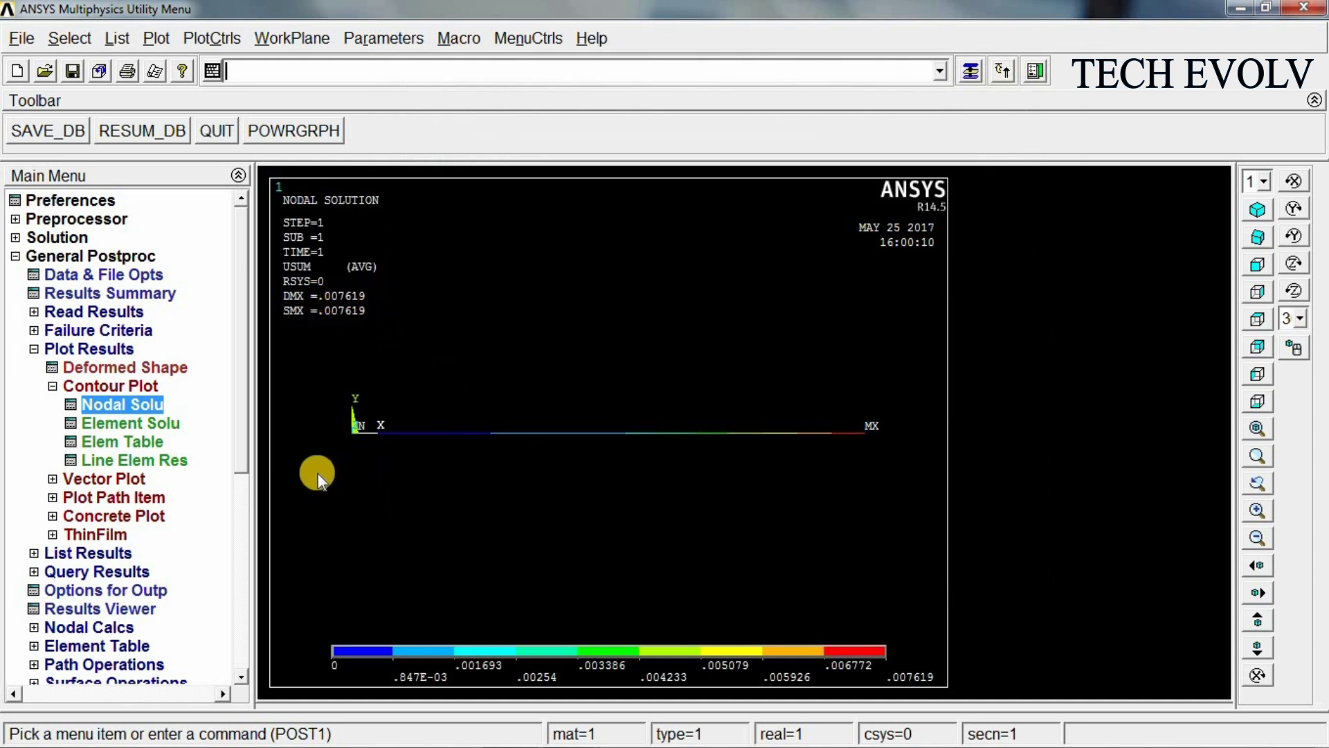
- Contour element table item LS1 with node averaging, ranging 0.555556 to 0.833333
click(119, 443)
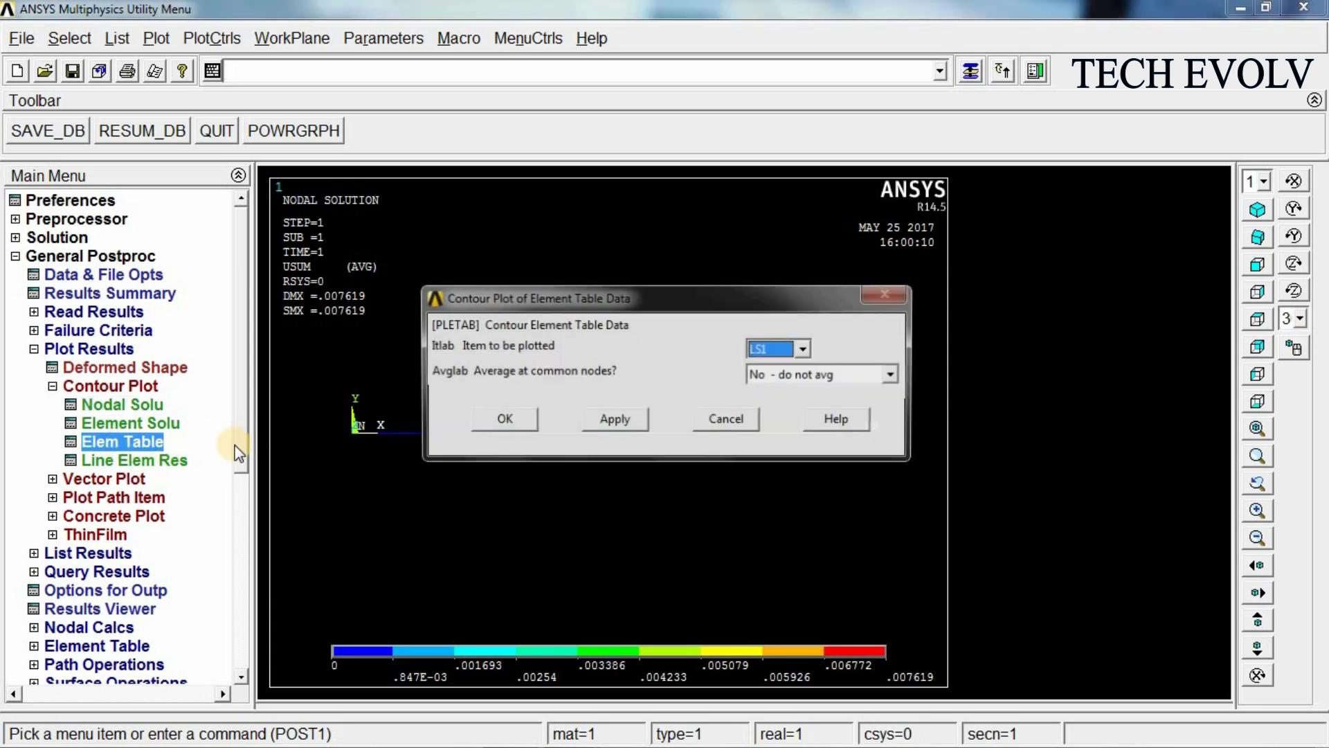
click(756, 378)
click(767, 407)
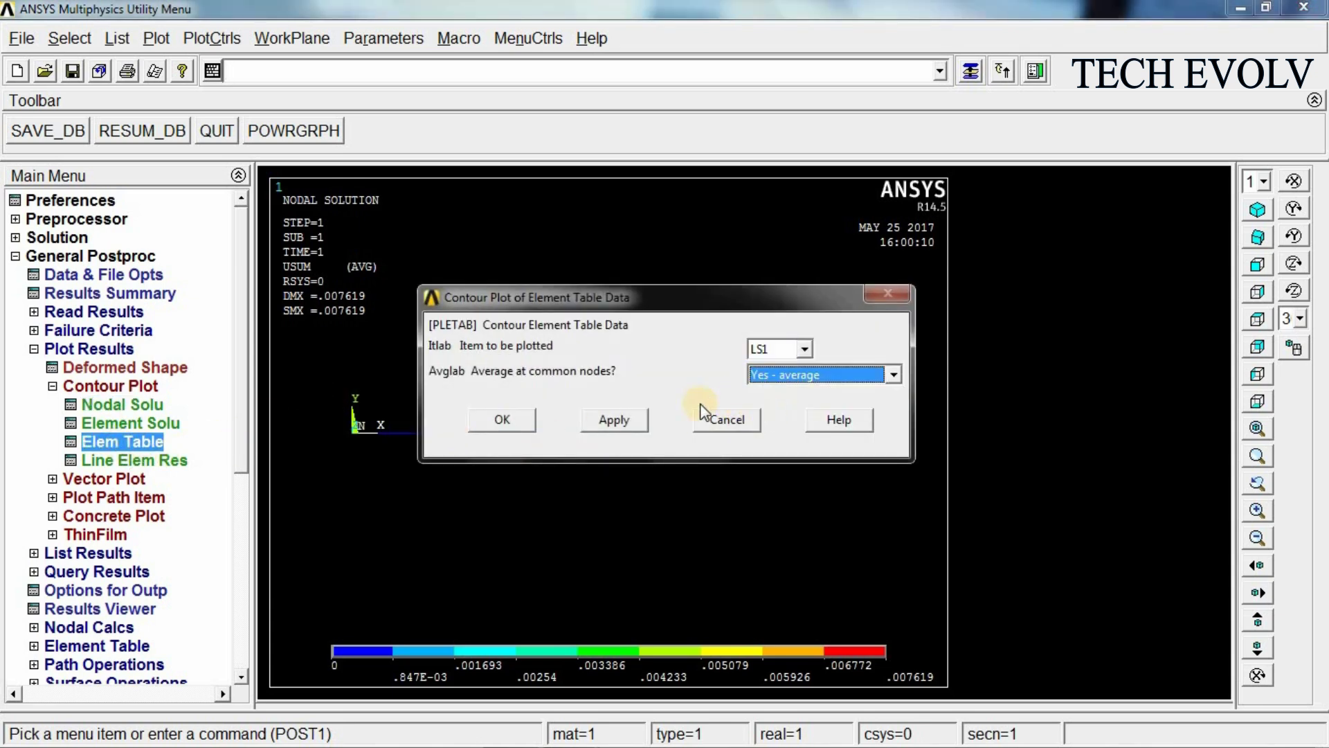
click(499, 420)
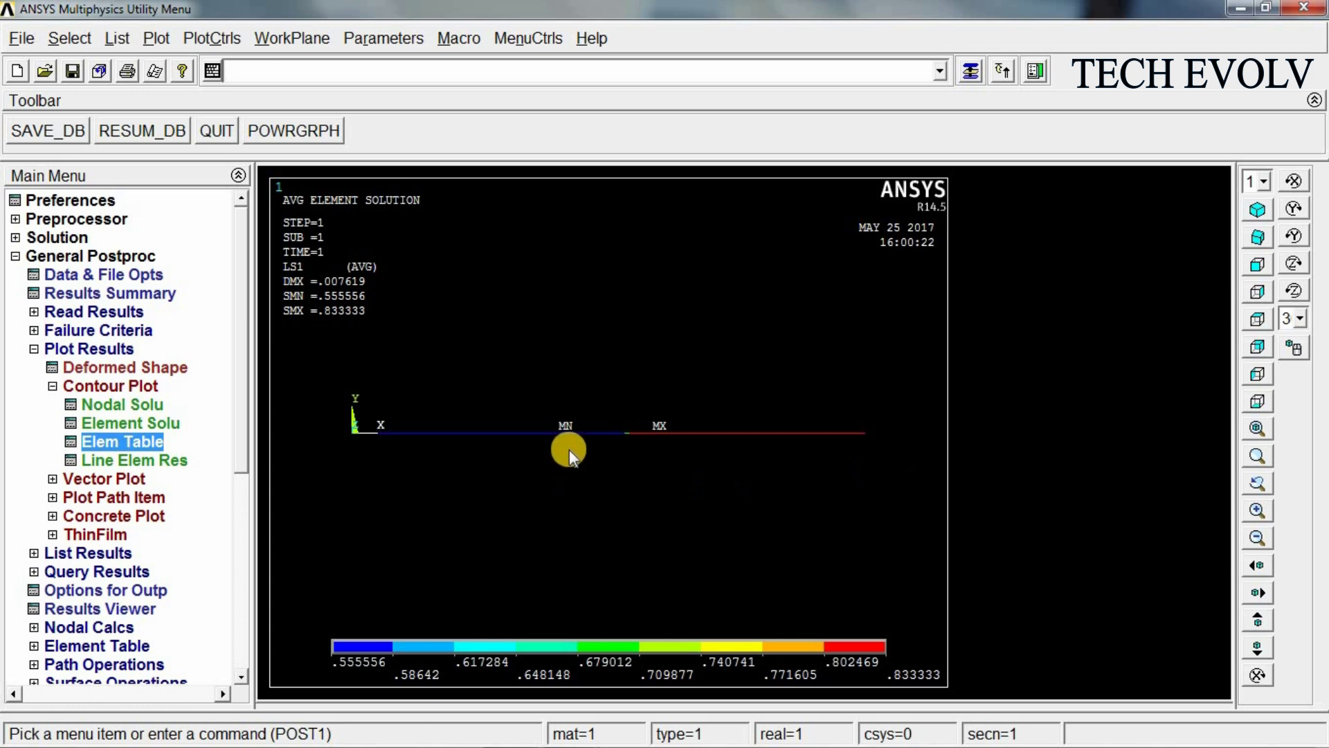
- Show the bar isometrically and turn on ESHAPE element shape display
click(1258, 212)
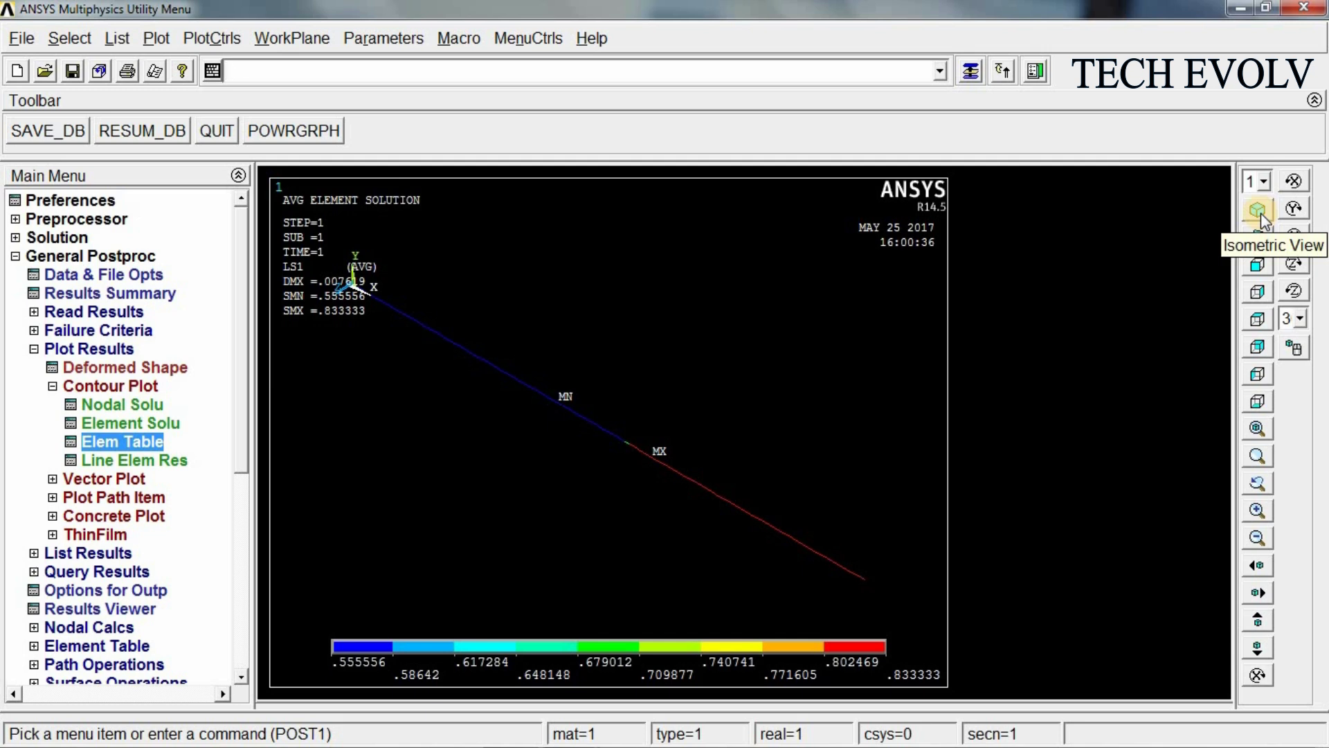
click(221, 43)
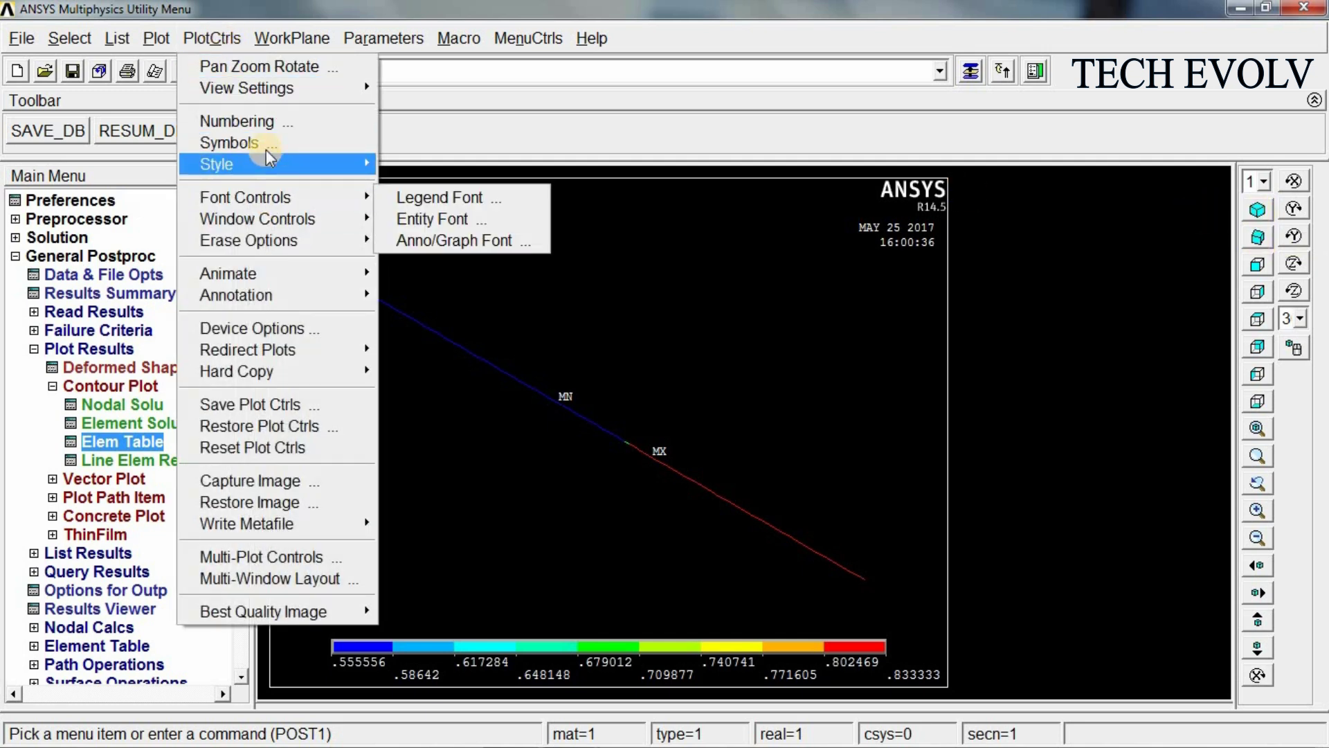
mouse_move(270, 160)
click(469, 182)
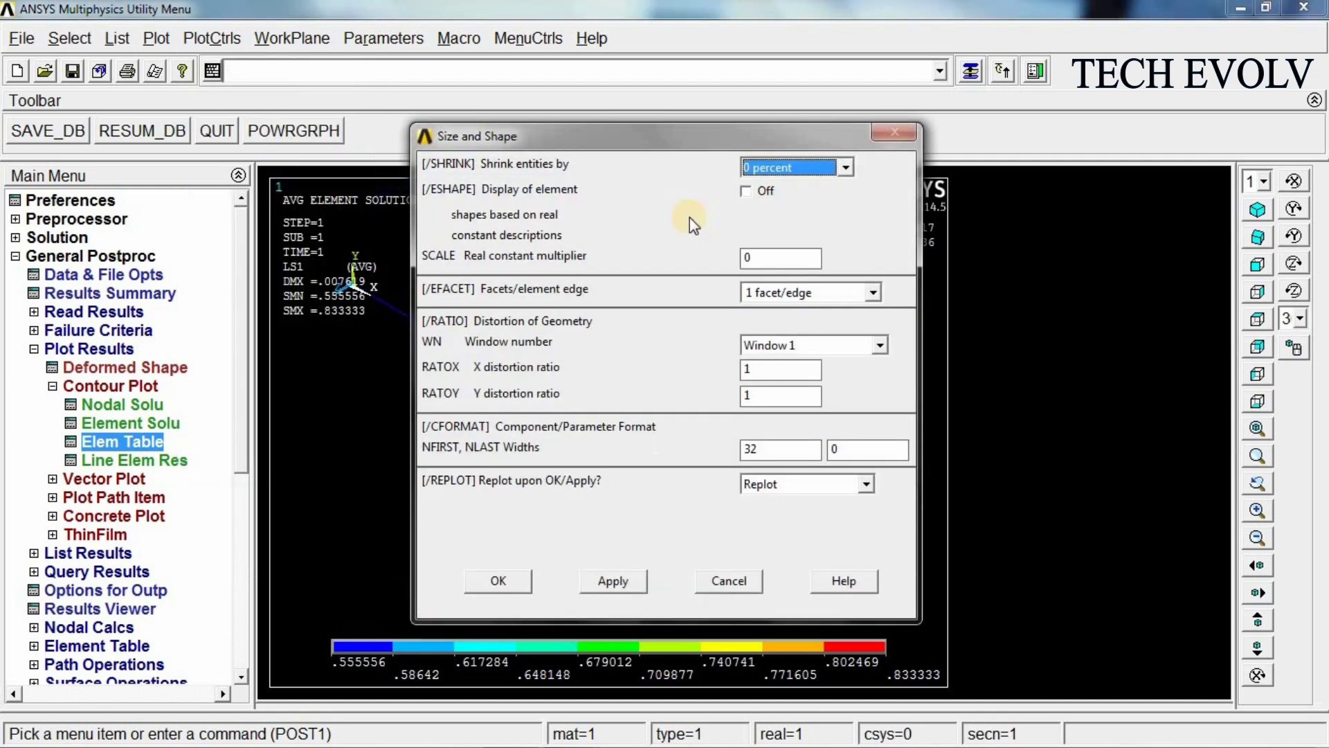
click(751, 192)
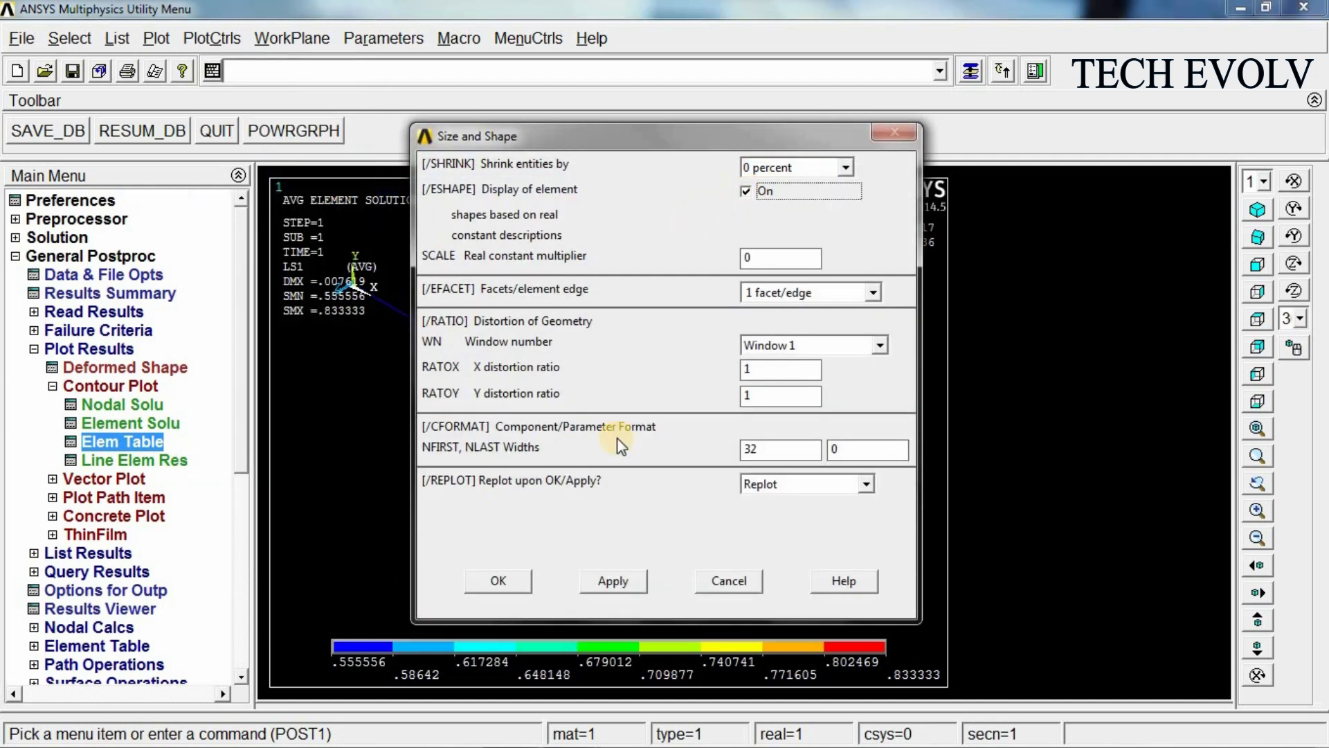
click(511, 581)
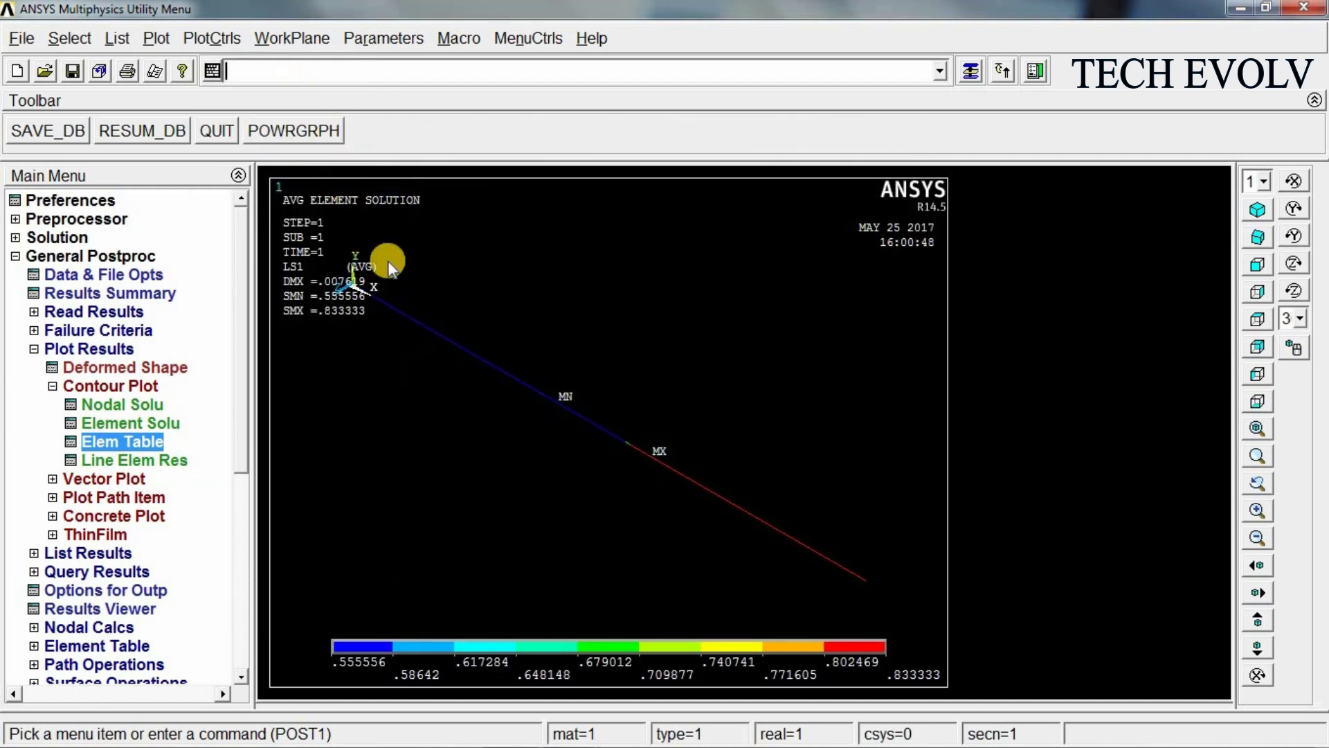
- Animate the deformed plus undeformed shape over 10 frames with forward-only playback
click(200, 37)
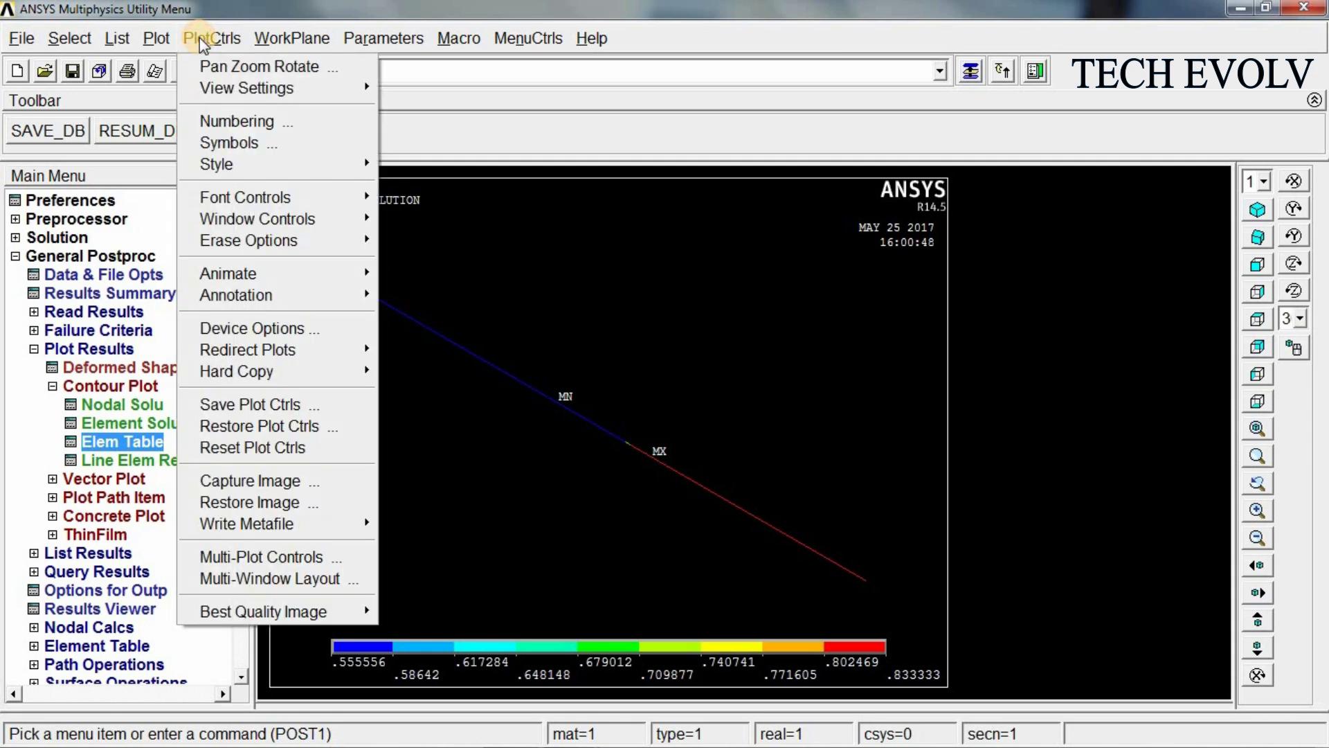
mouse_move(264, 271)
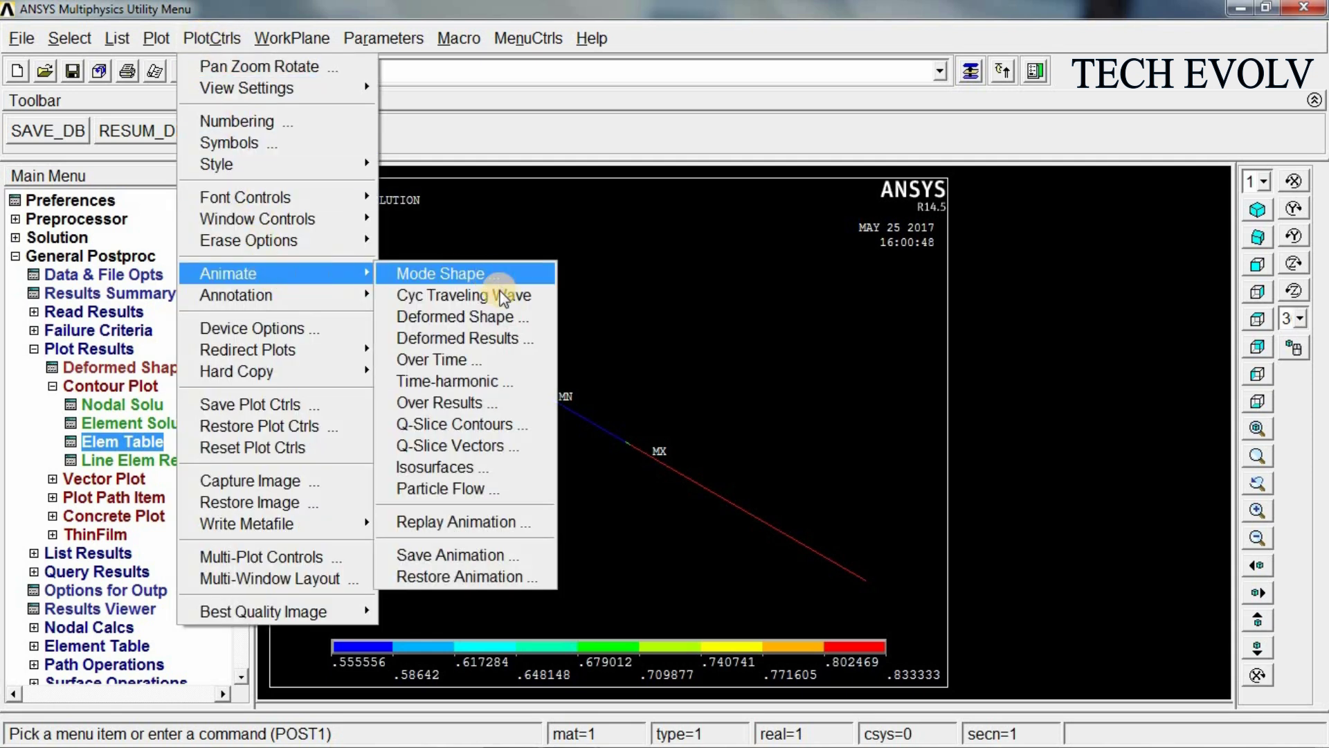
click(499, 323)
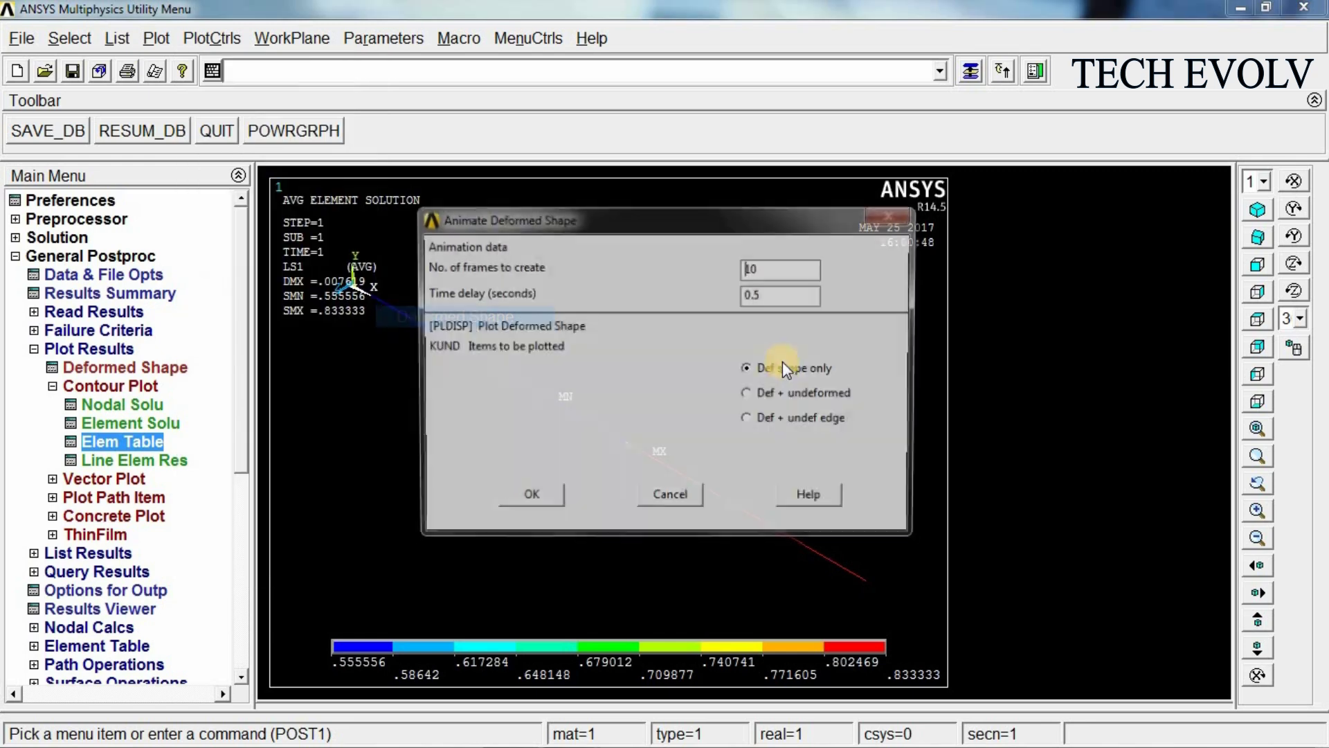
click(769, 393)
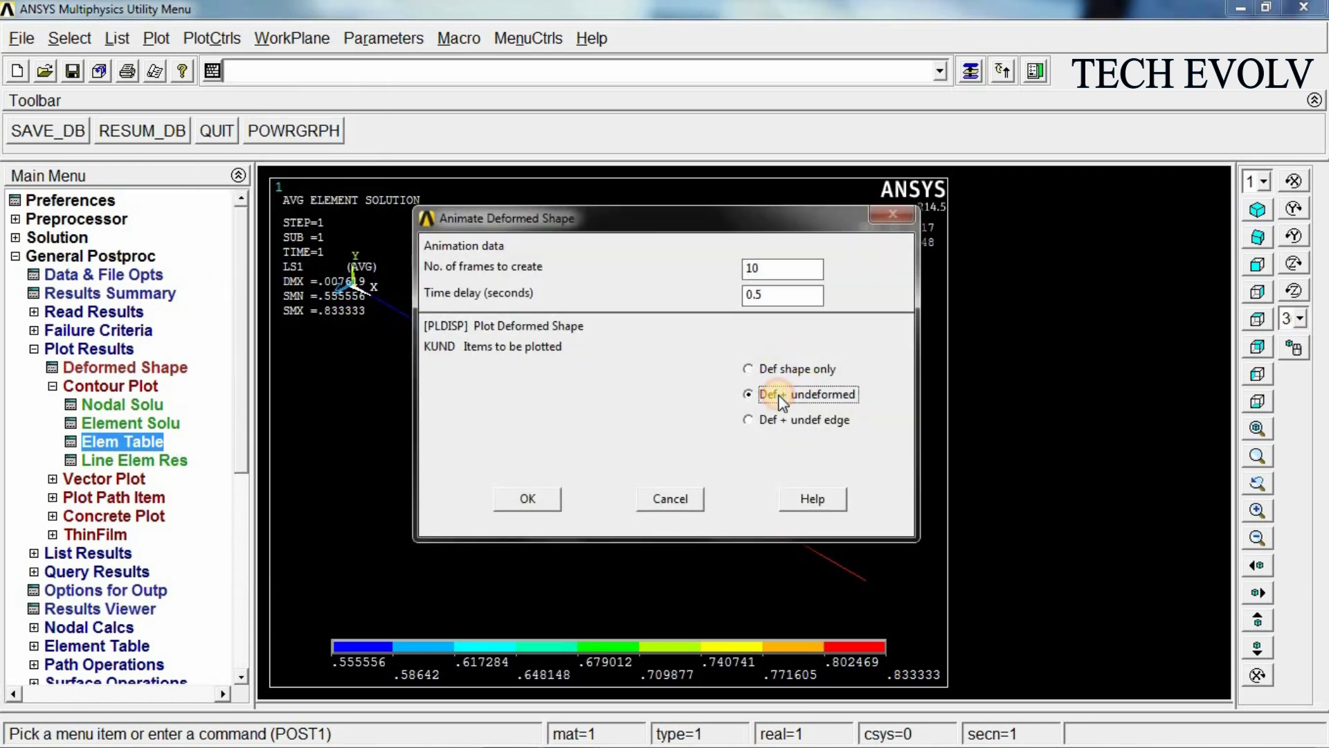
click(546, 500)
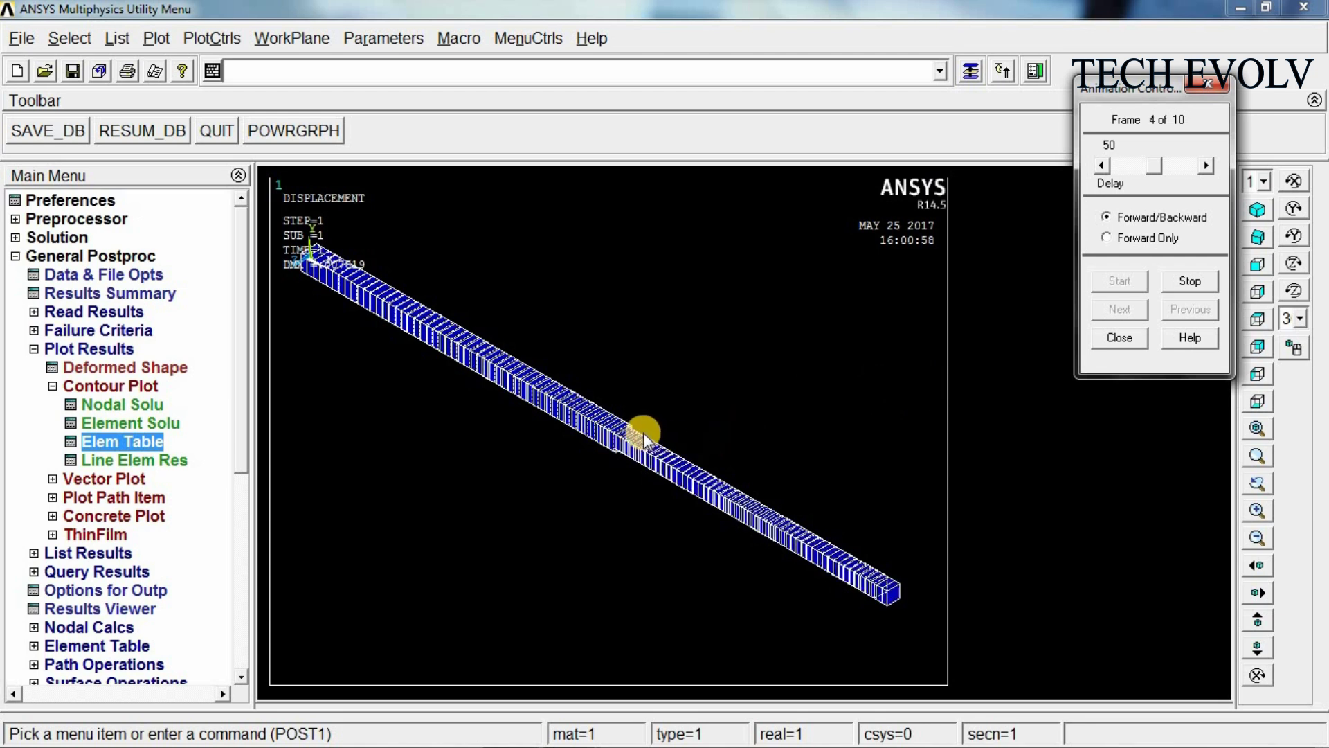
click(1115, 238)
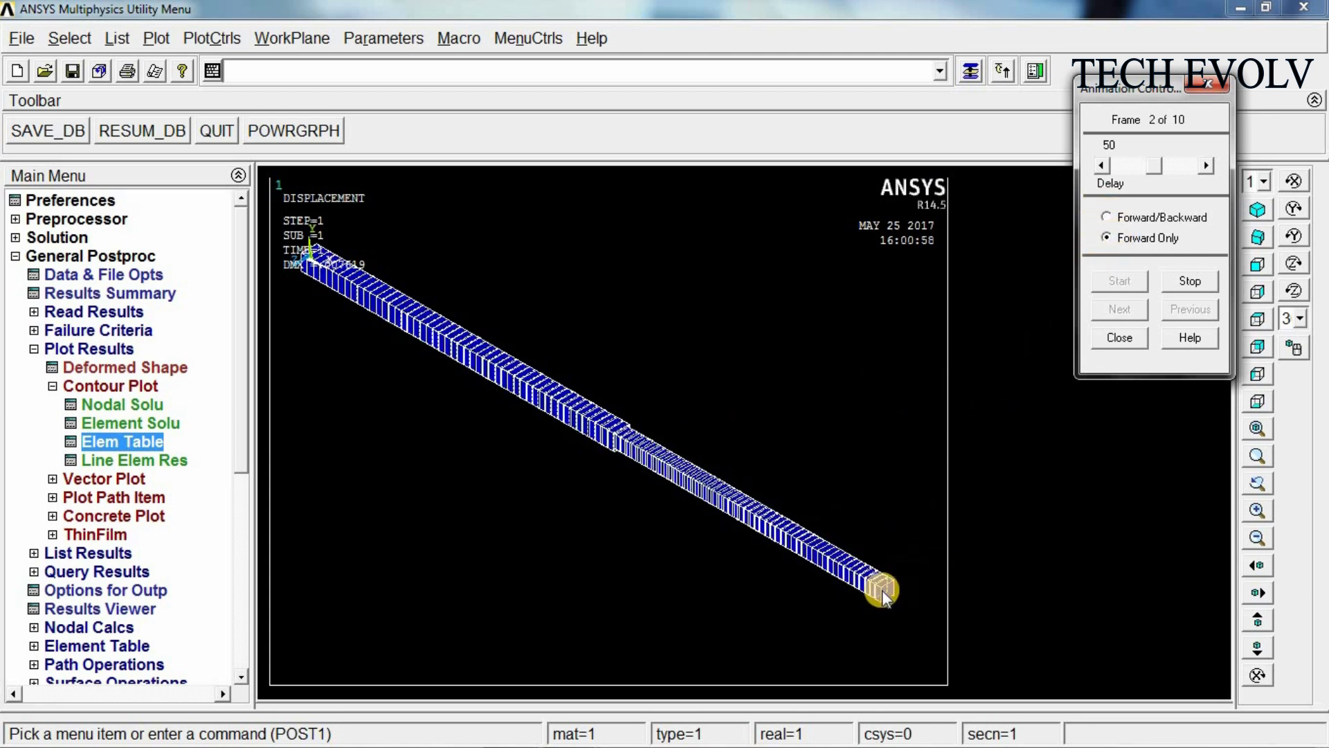